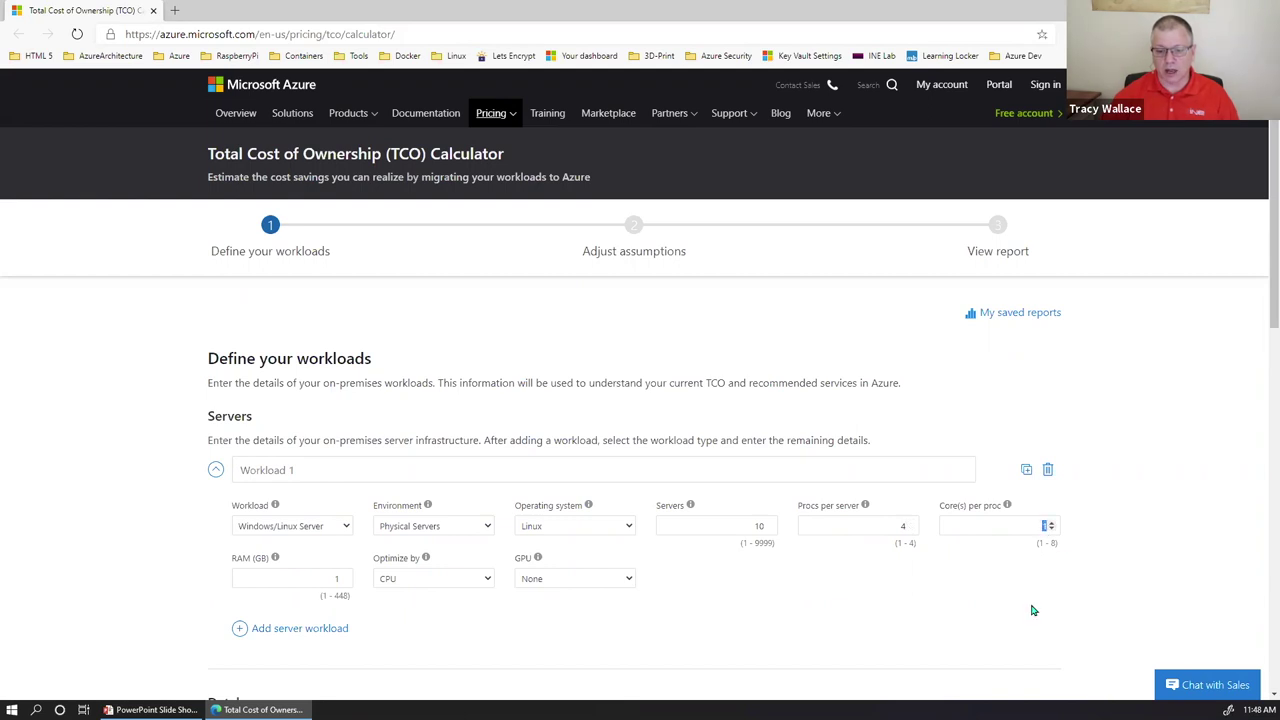
- Set Workload 1 to 4 cores per processor and 64 GB of RAM
click(1051, 523)
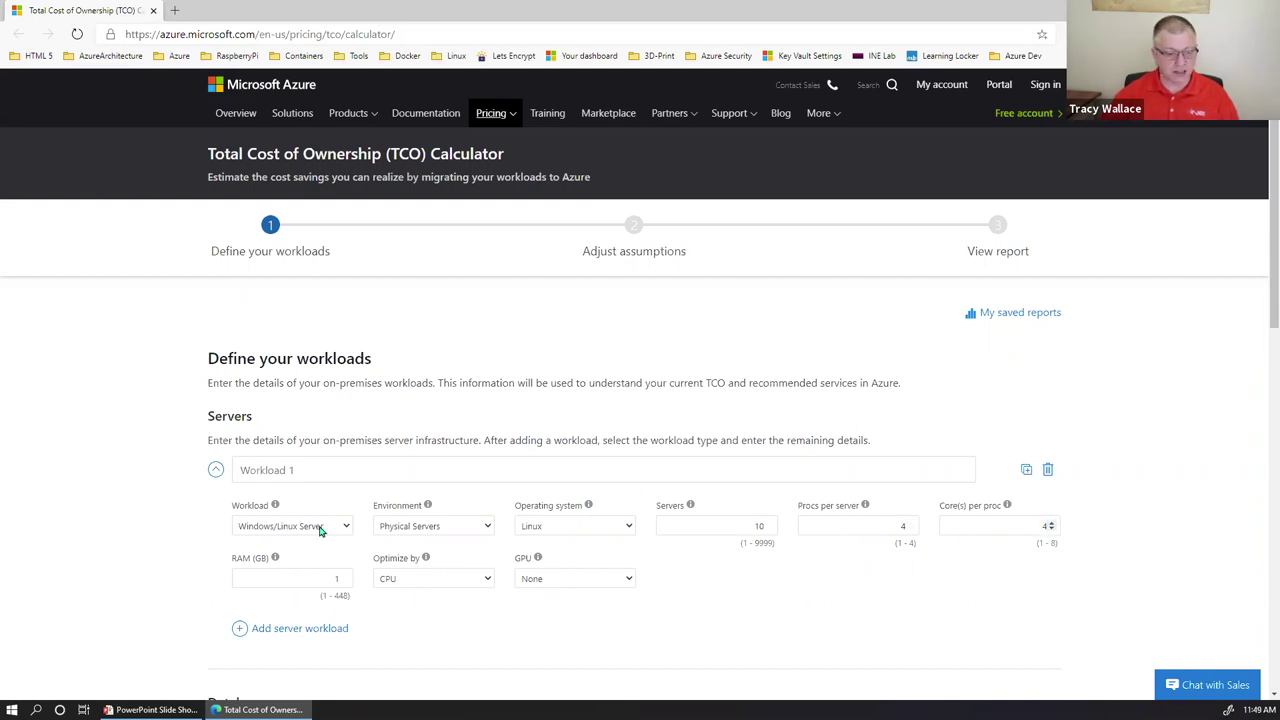
click(337, 577)
key(BackSpace)
text(1)
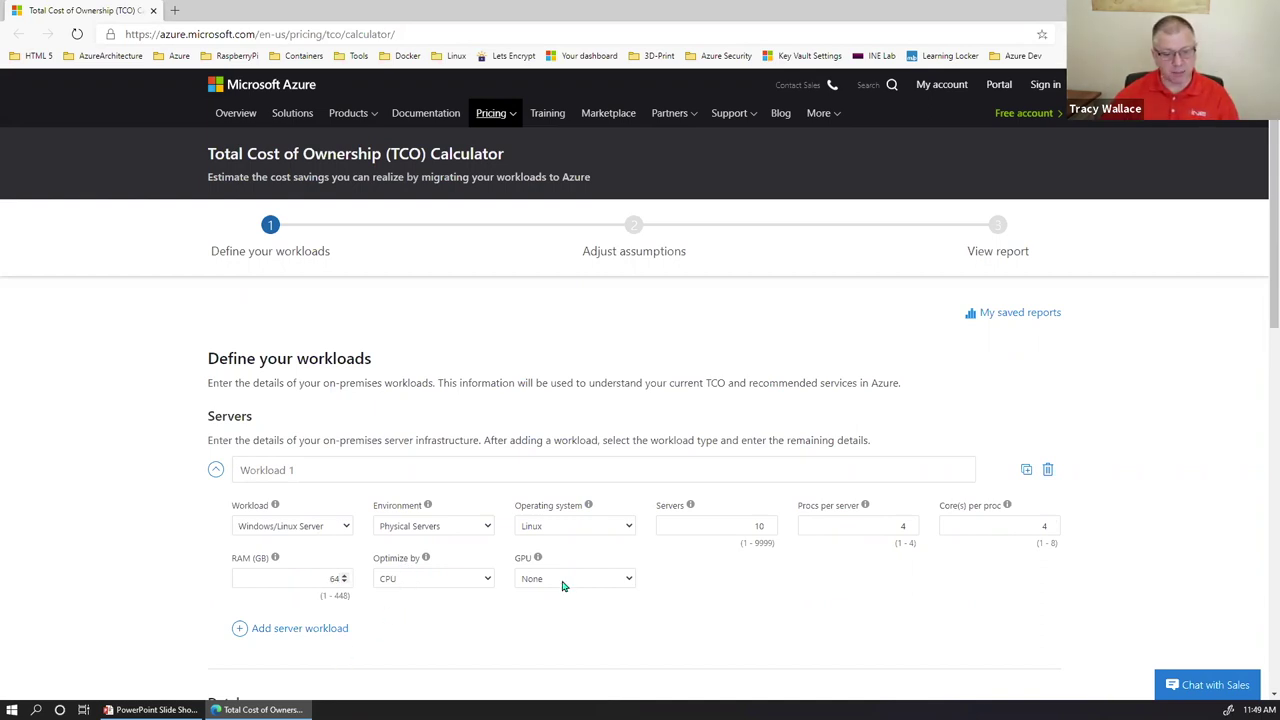
- Add a second server workload and delete it again
scroll(460, 600, down, 2)
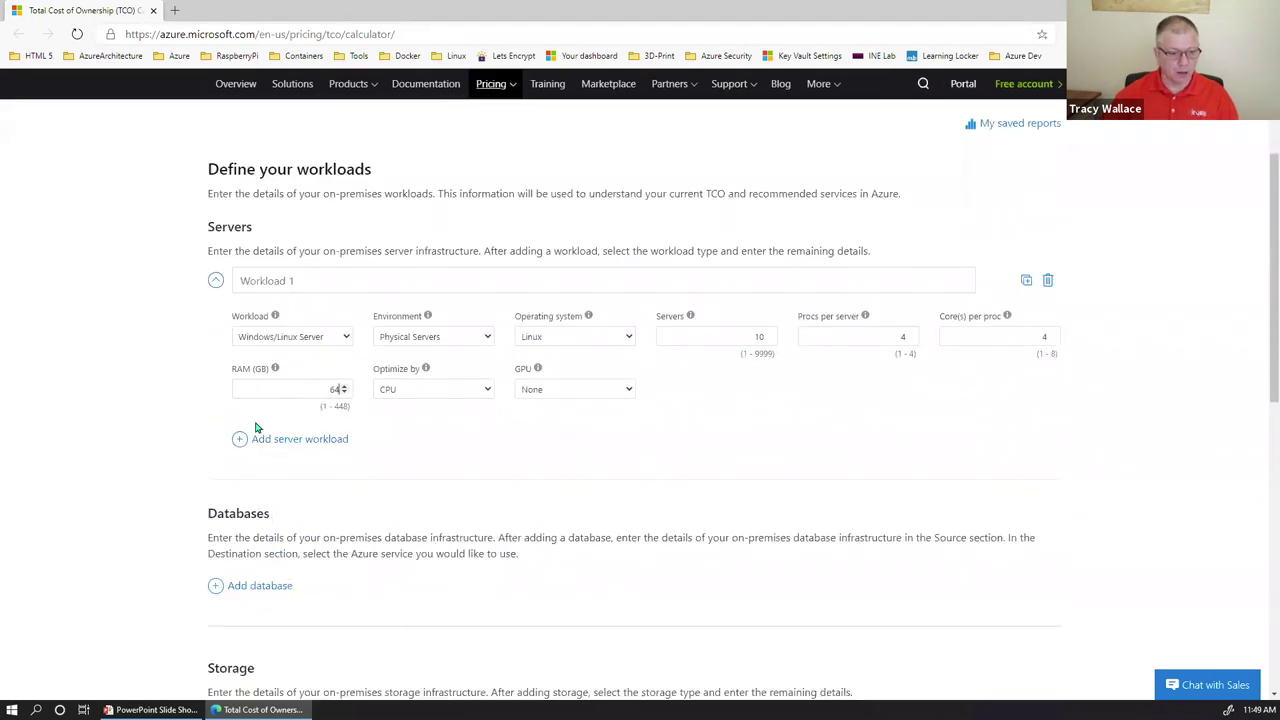
click(257, 444)
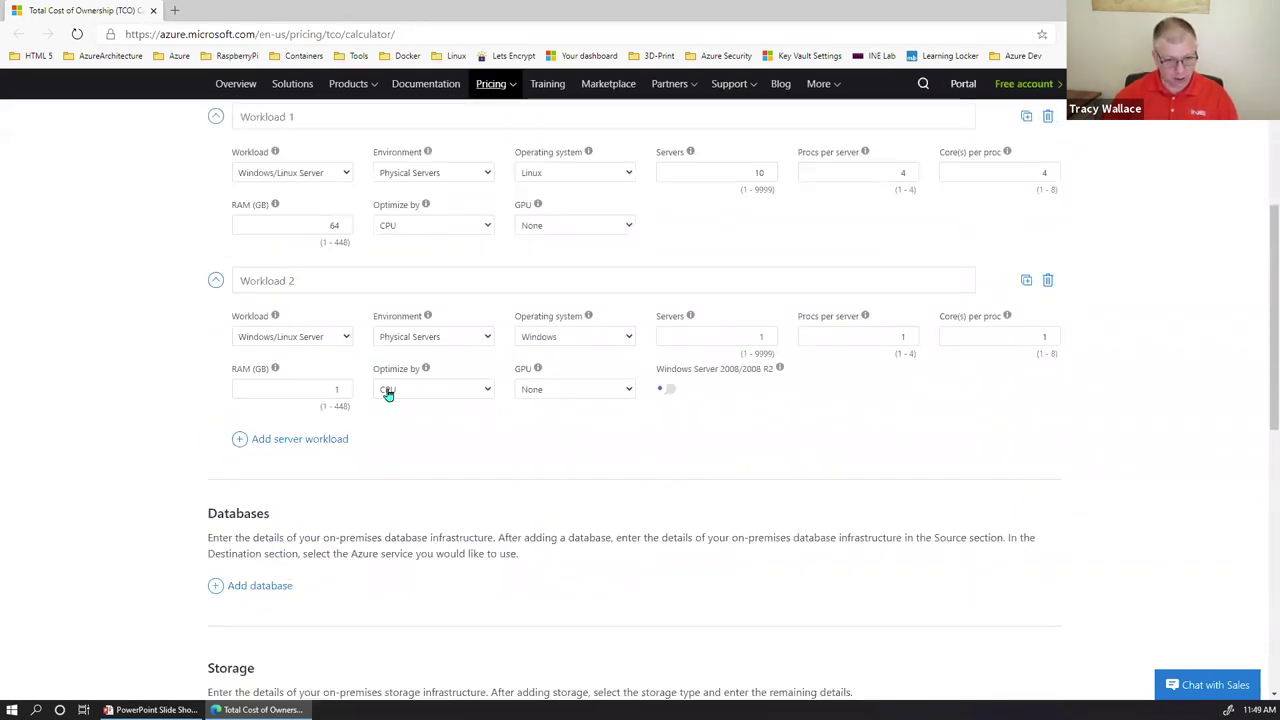
click(1048, 283)
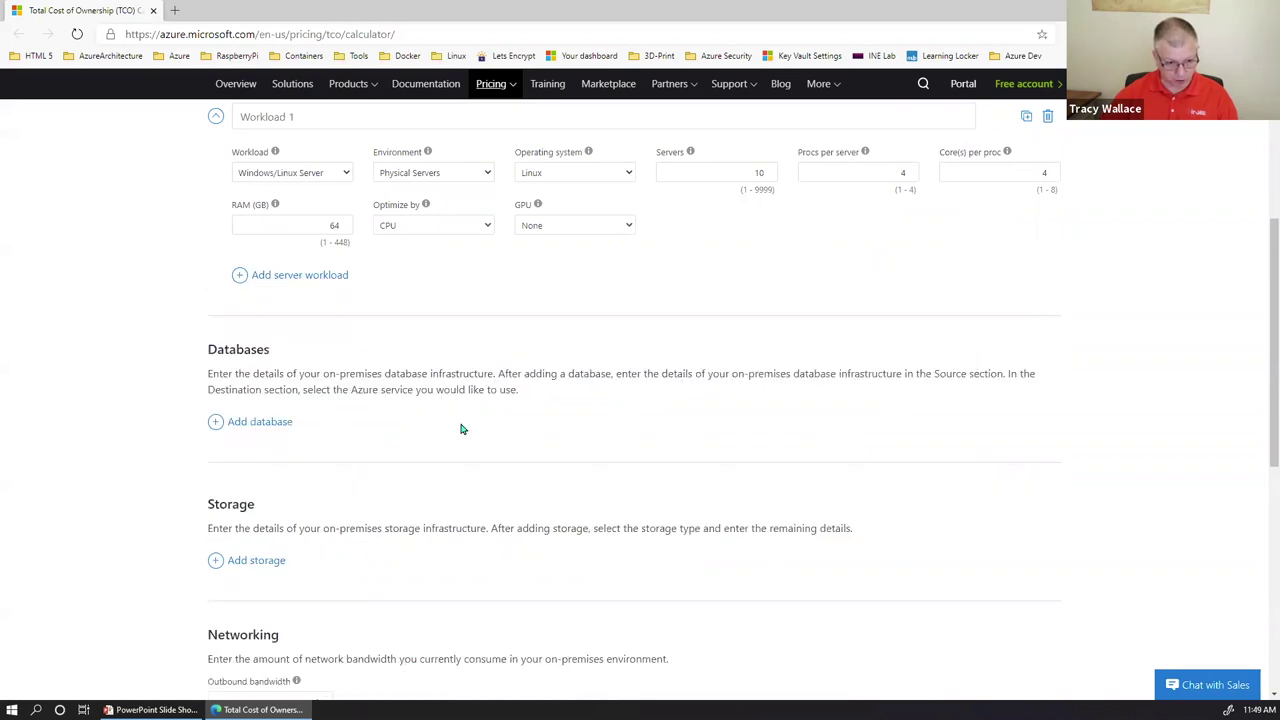
- Add a database with Microsoft SQL Server as the source and SQL Database as the destination service
click(259, 422)
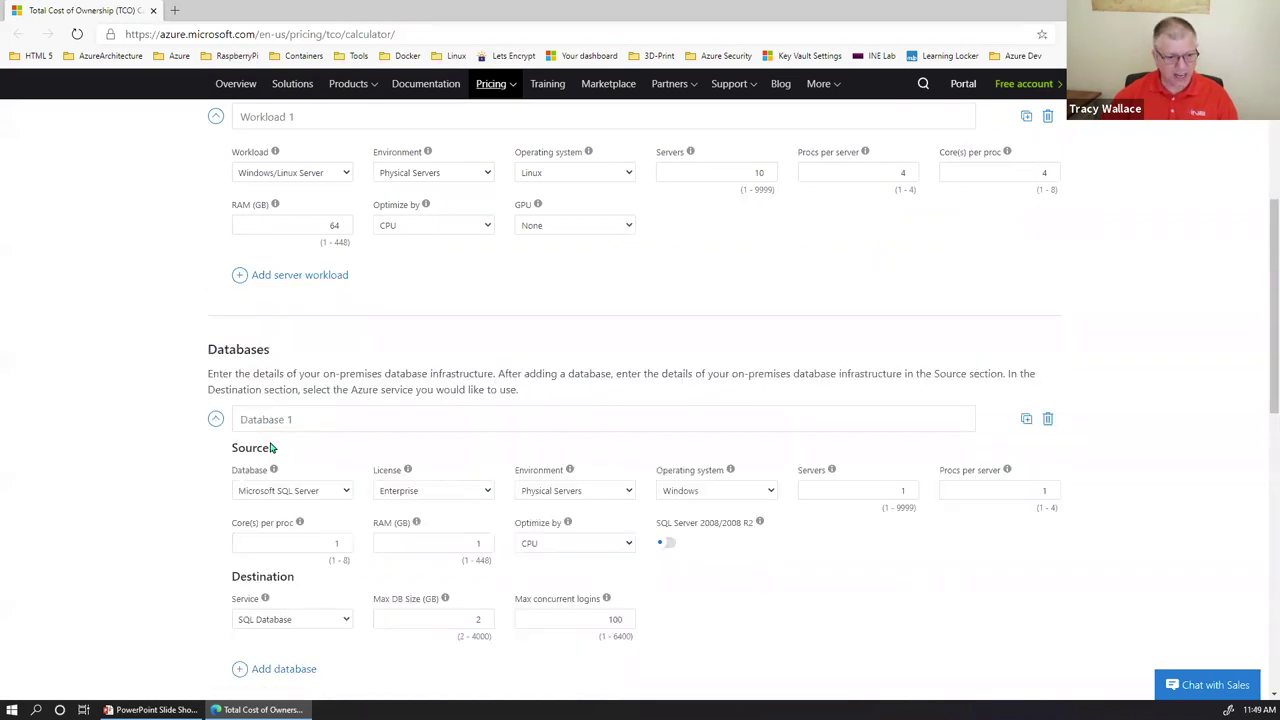
click(308, 495)
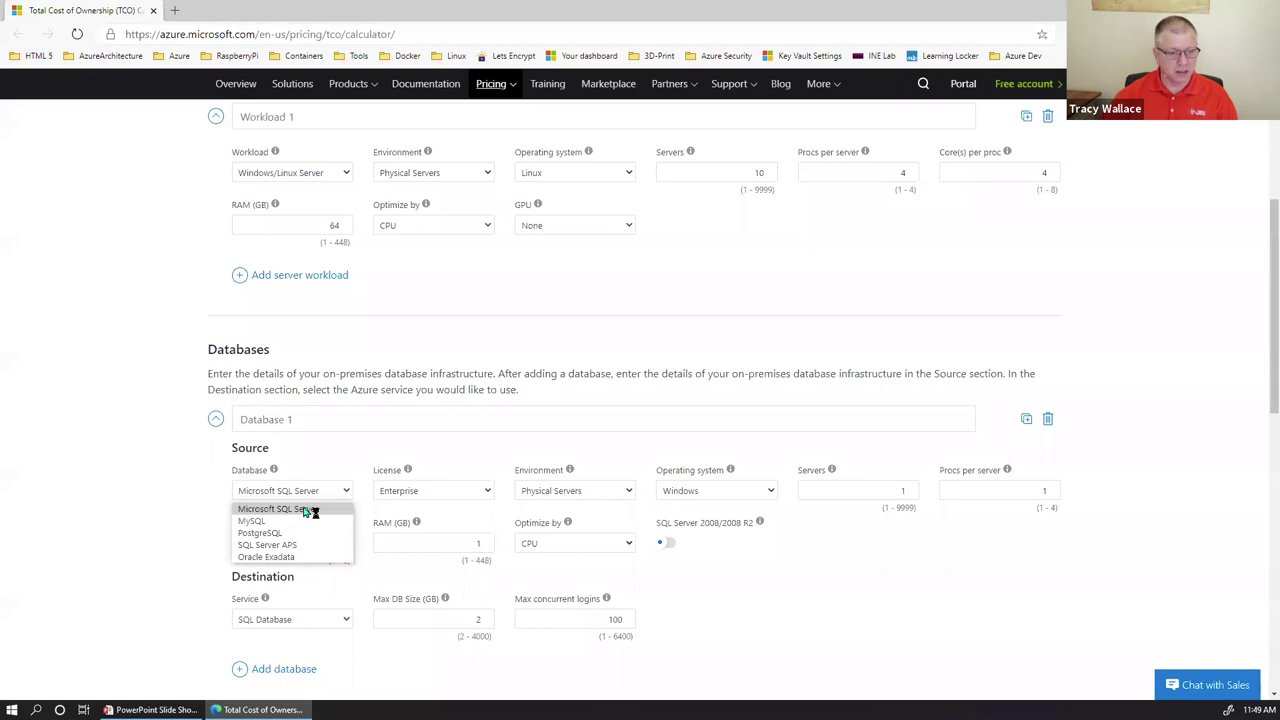
click(309, 509)
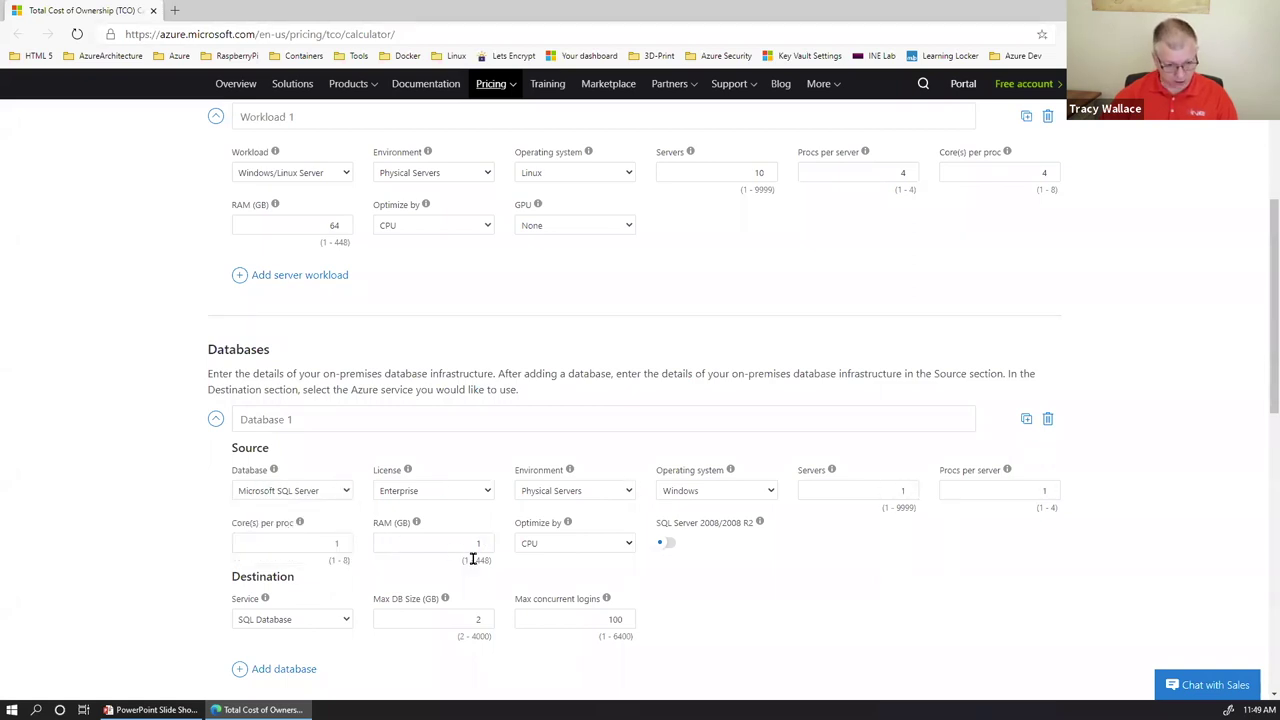
scroll(468, 559, down, 1)
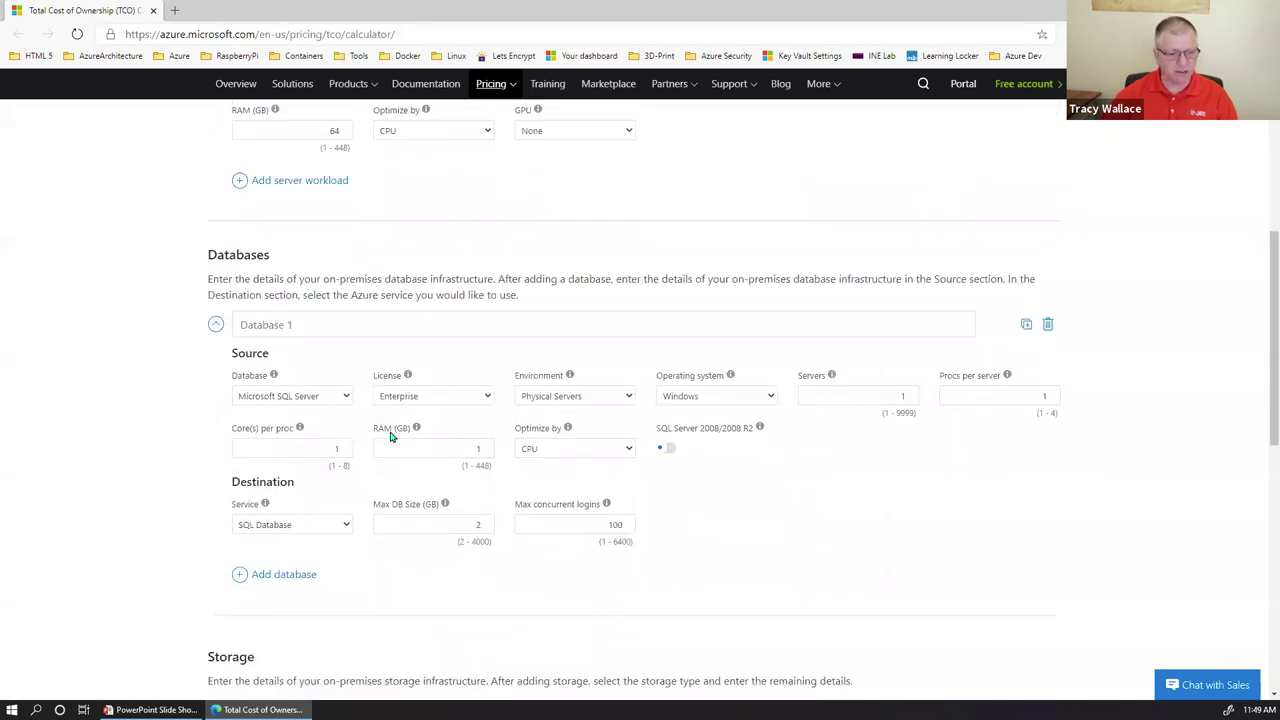
click(346, 527)
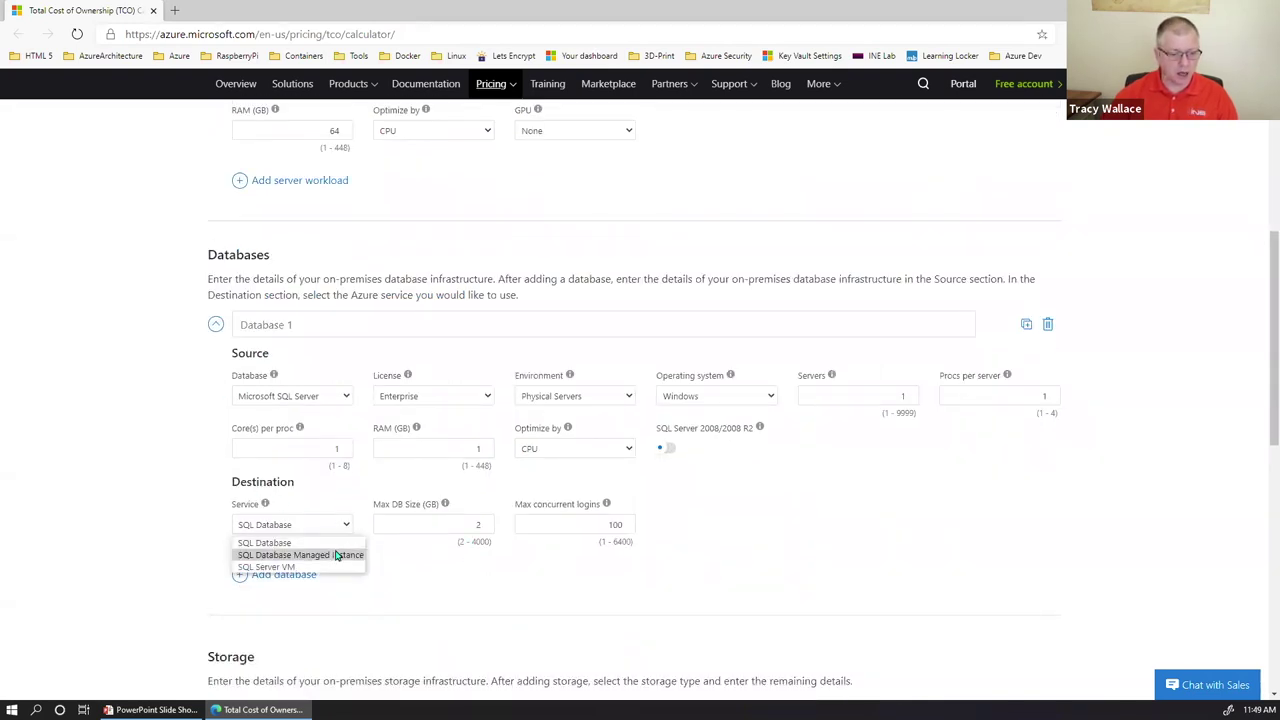
click(300, 543)
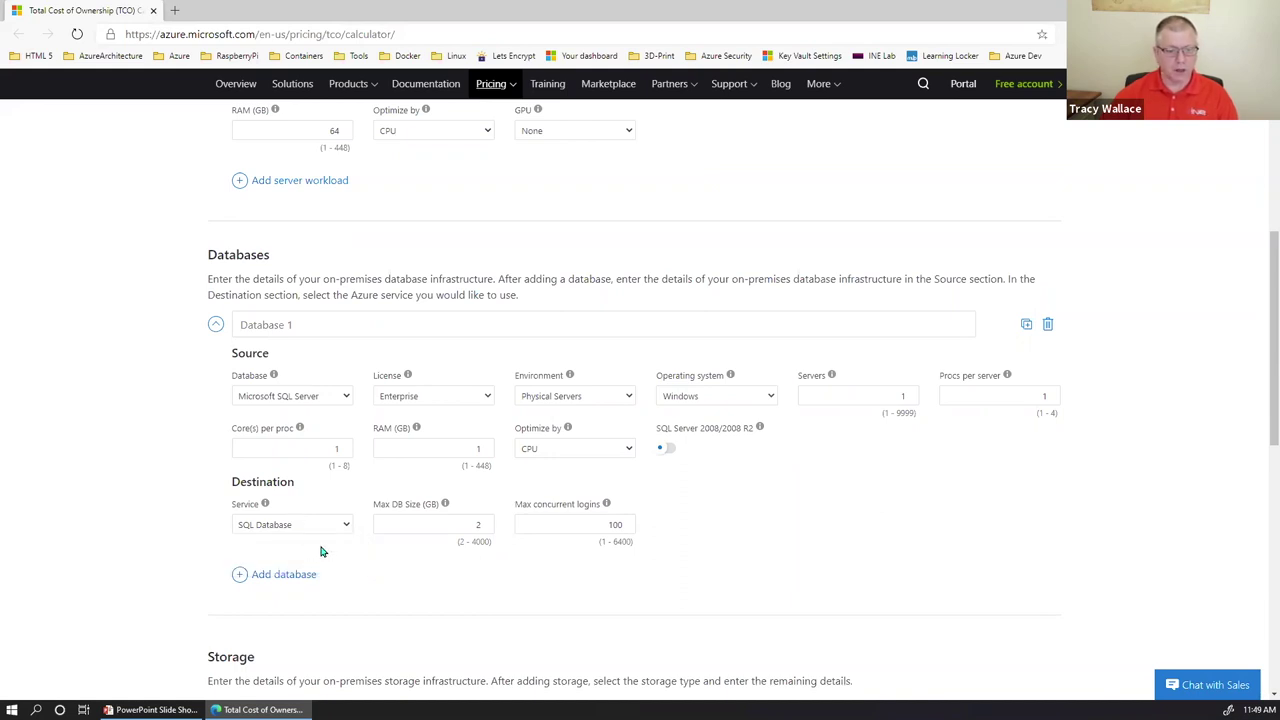
- Add a storage entry of type Local Disk/SAN with SSD as its disk type
scroll(321, 551, down, 1)
scroll(321, 551, down, 3)
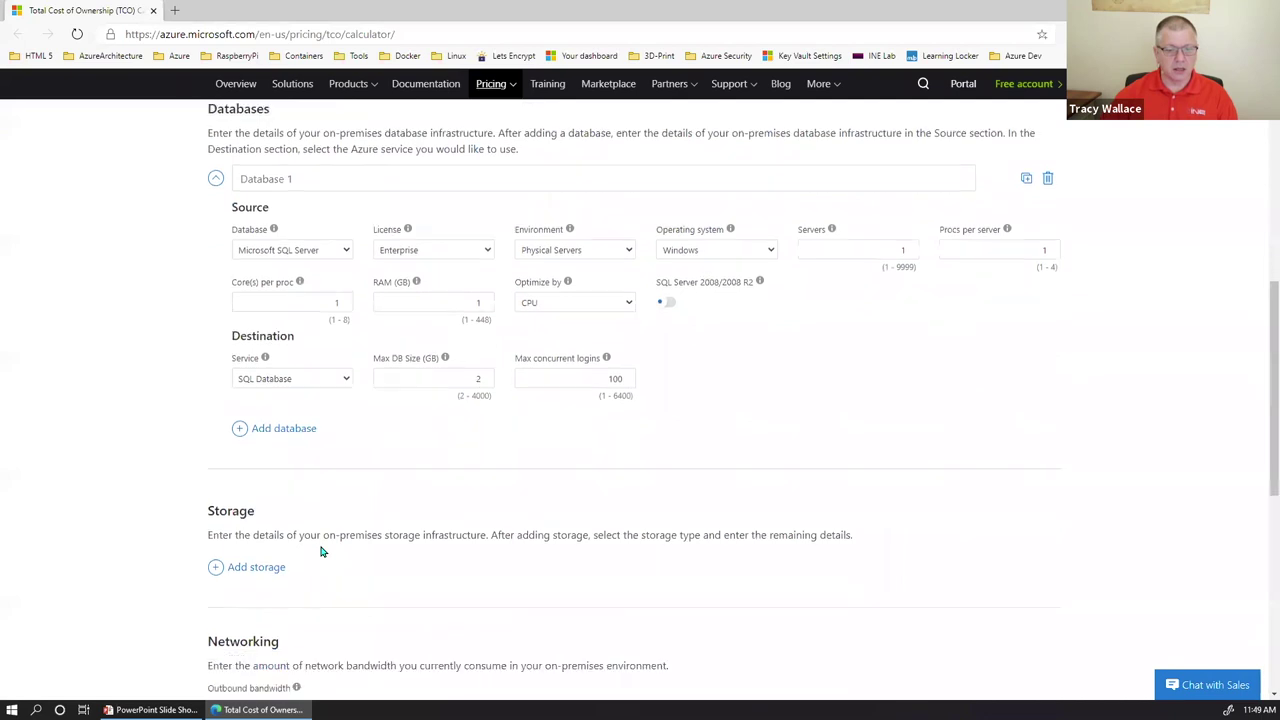
click(268, 334)
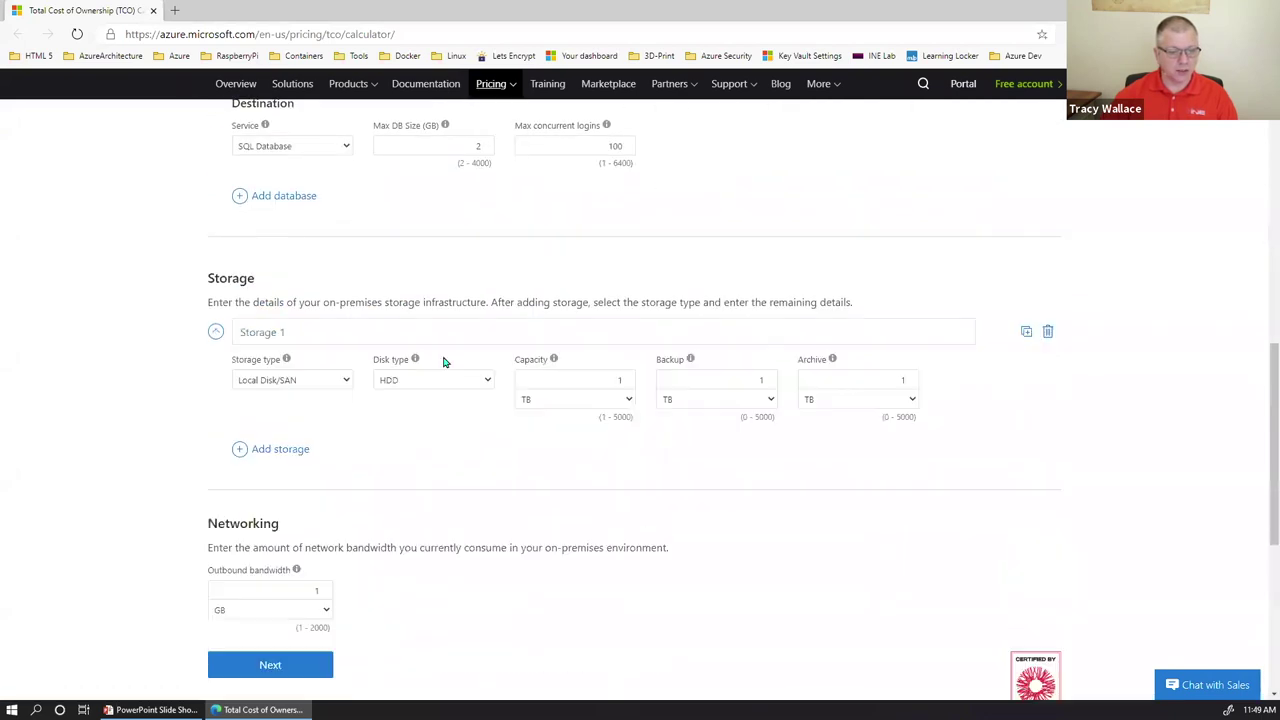
click(274, 383)
click(321, 387)
click(466, 384)
click(460, 411)
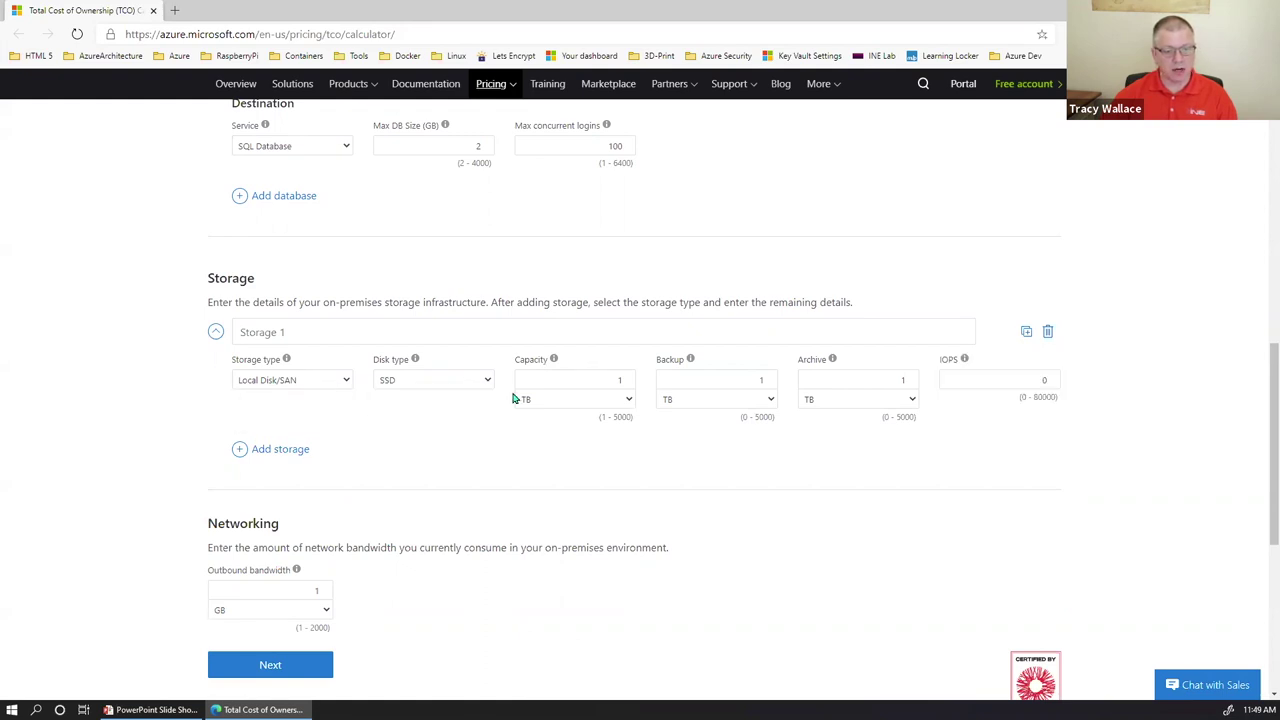
- Set the storage capacity to 100 TB, the backup to 100 TB and the archive to 1000 TB
click(619, 379)
text(1000)
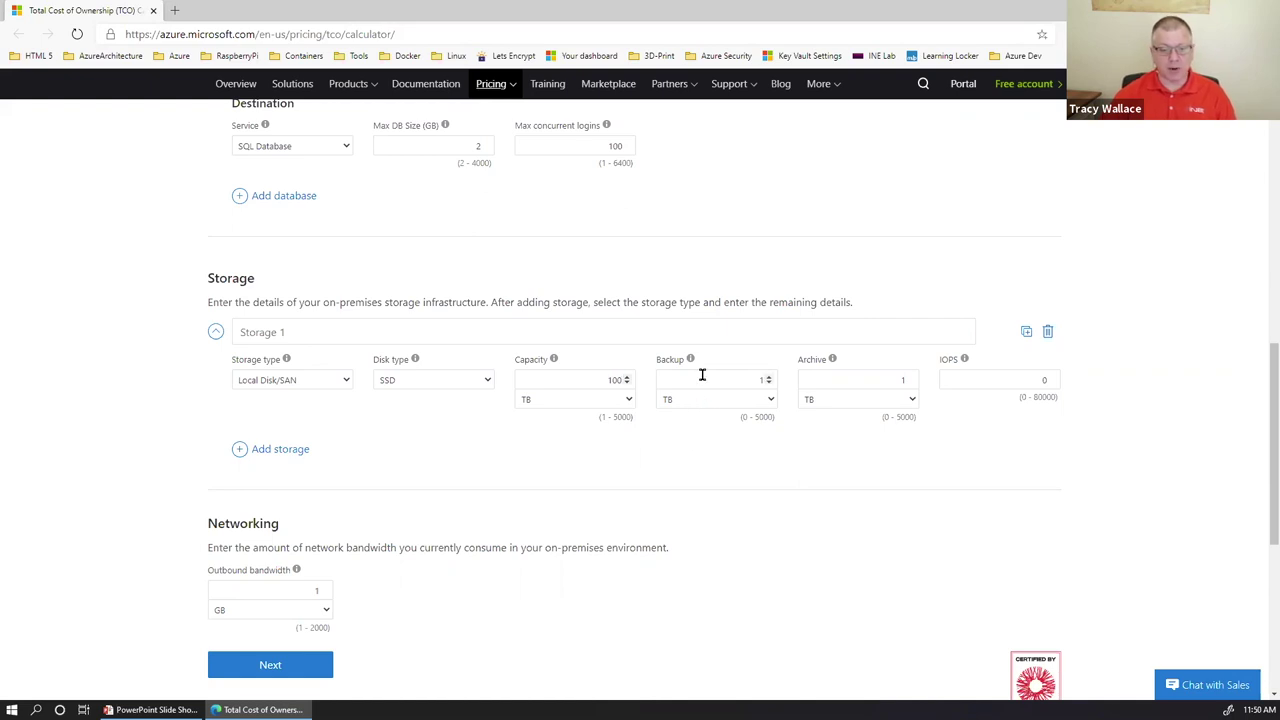
click(763, 377)
text(1)
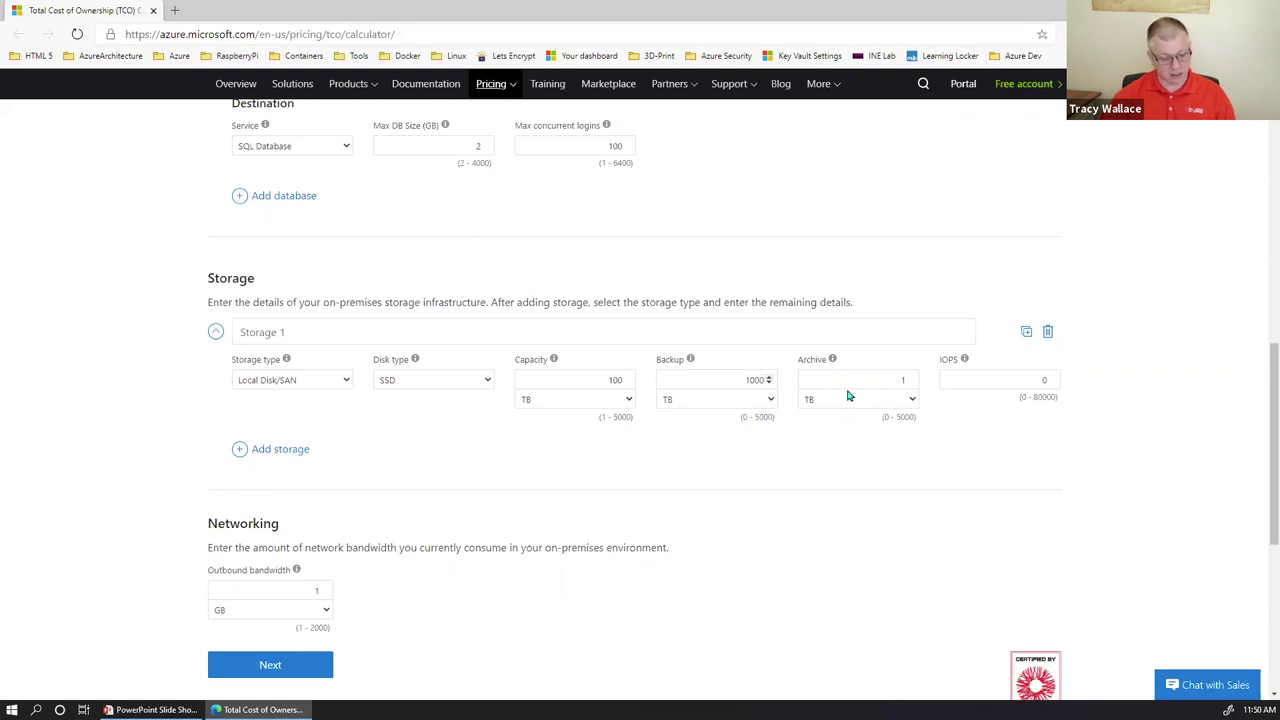
click(903, 378)
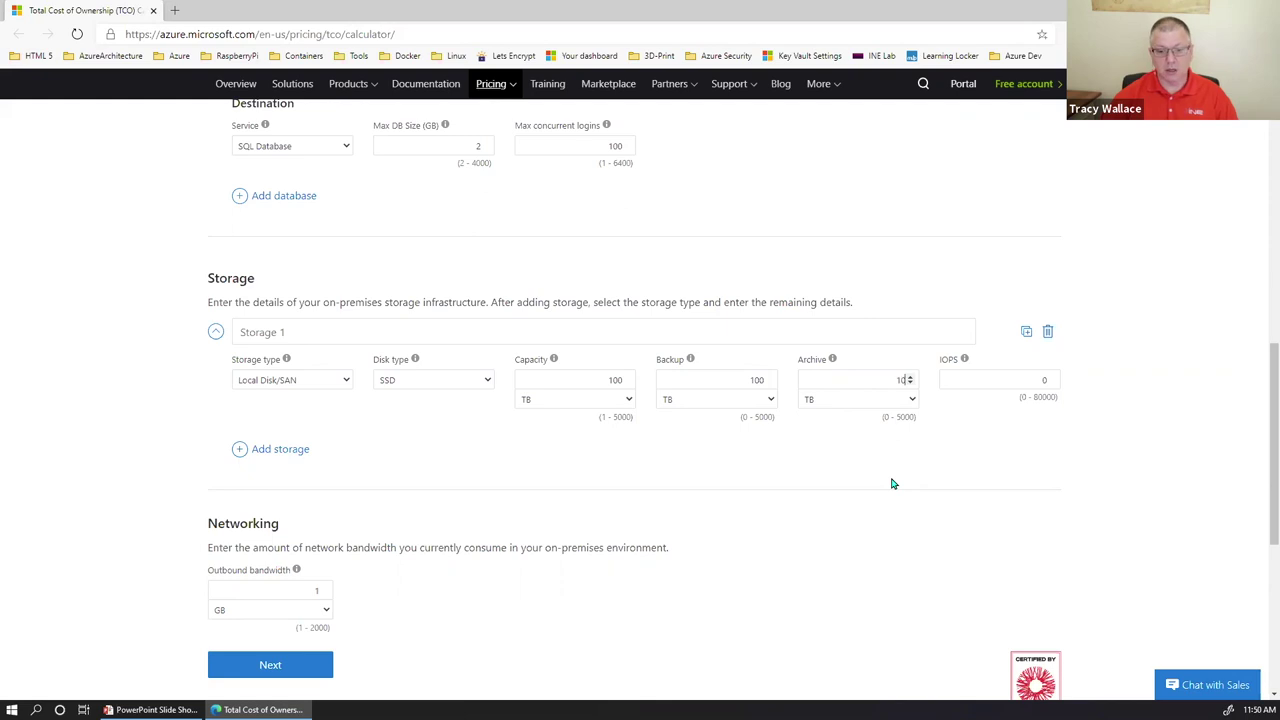
text(0)
key(Tab)
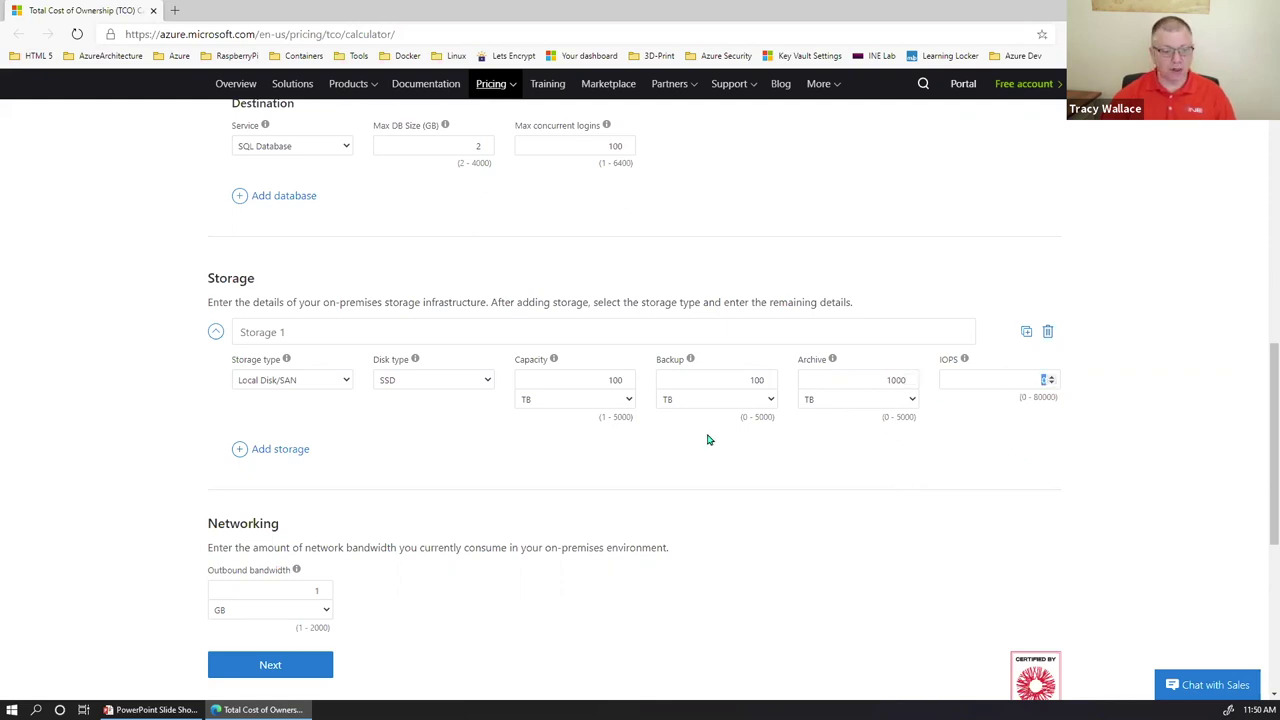
- Set the networking outbound bandwidth to 10 GB and proceed to the assumptions
scroll(708, 440, down, 2)
scroll(708, 440, down, 1)
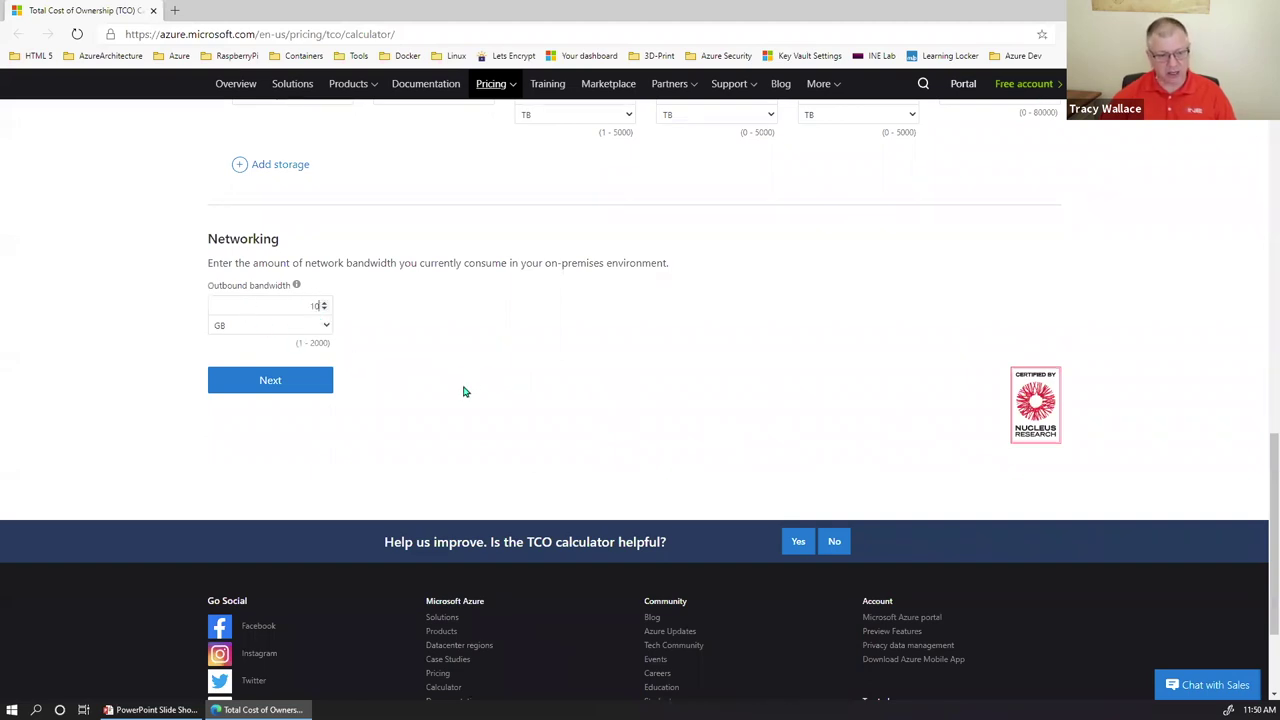
click(272, 382)
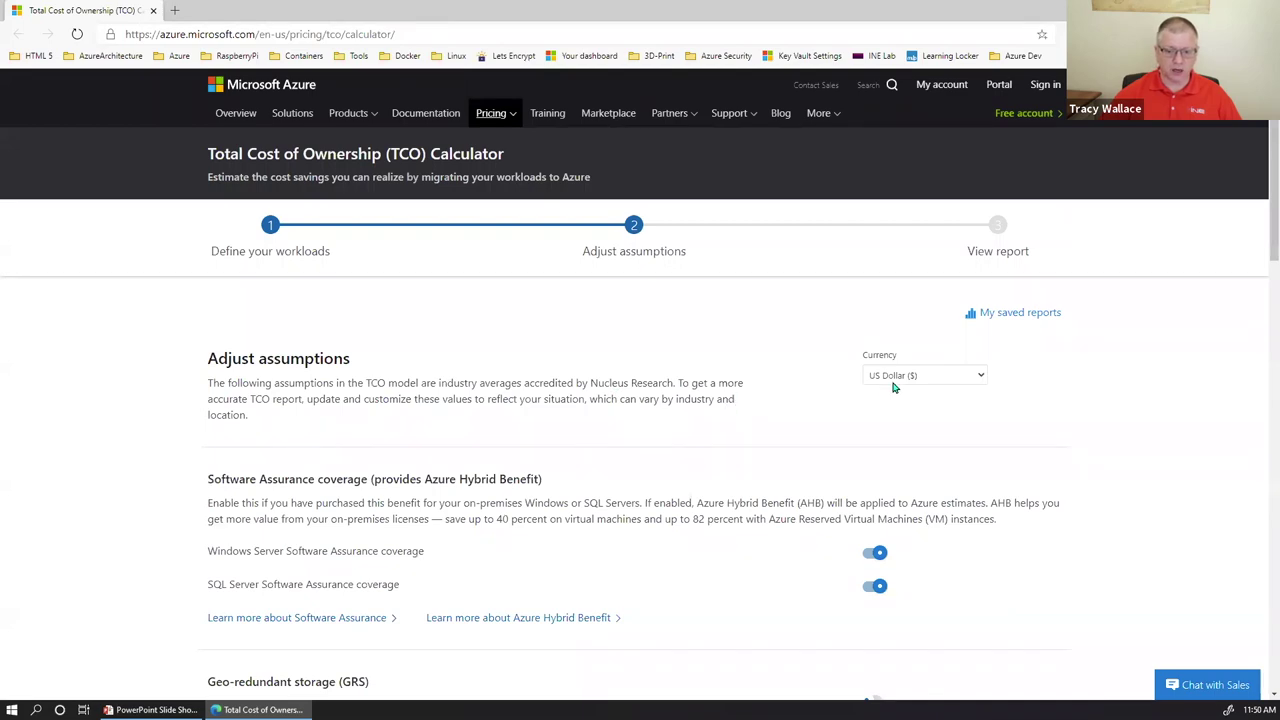
- Review the default cost assumptions, accept them and generate the TCO report
scroll(633, 430, down, 2)
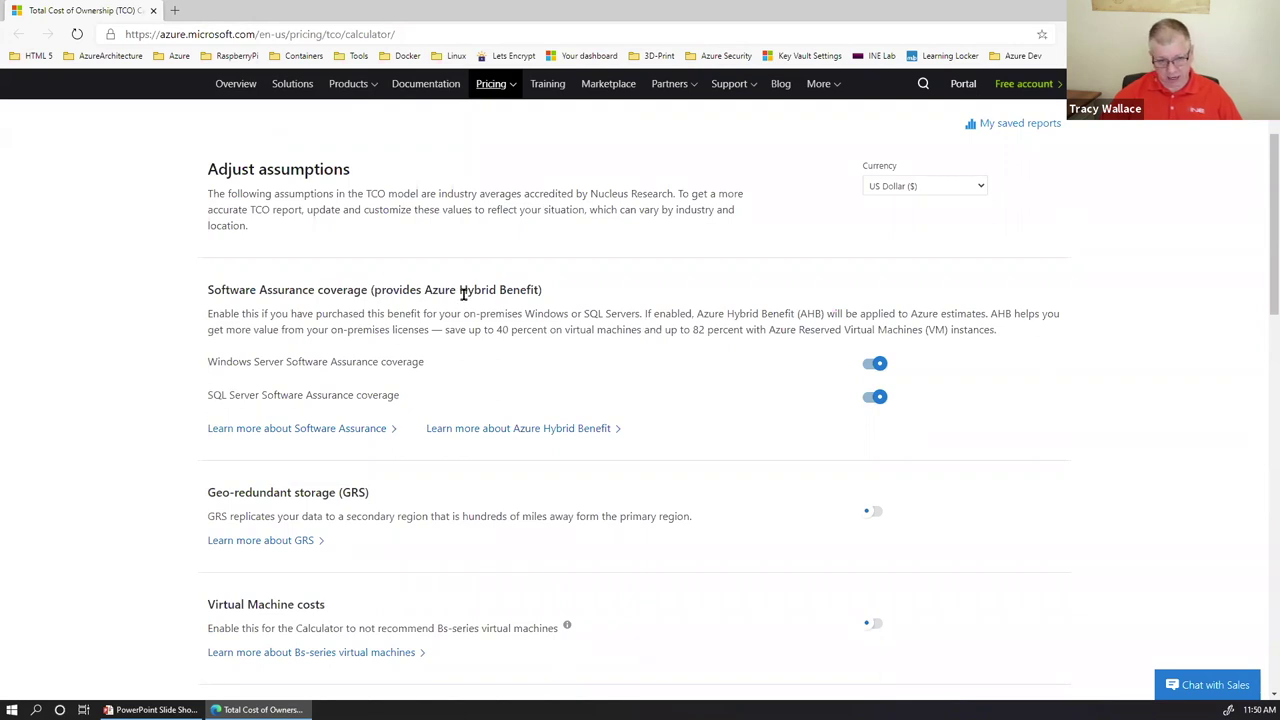
scroll(333, 422, down, 2)
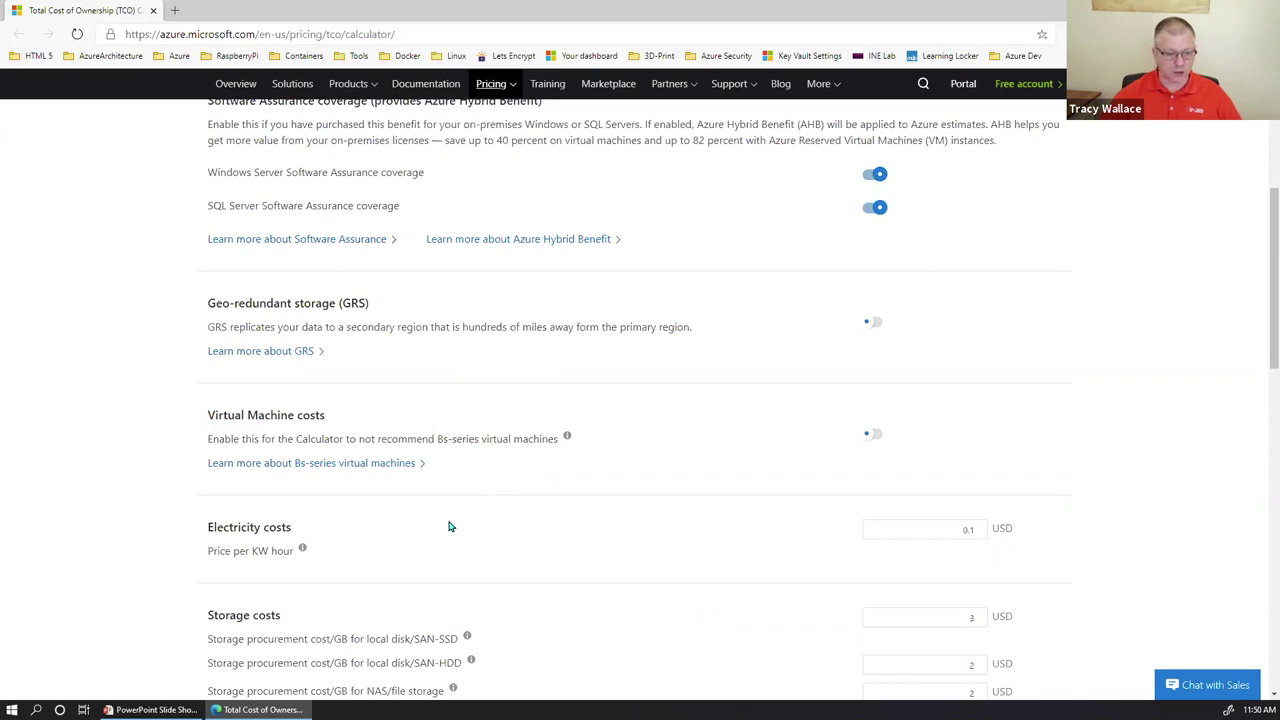
scroll(446, 529, down, 1)
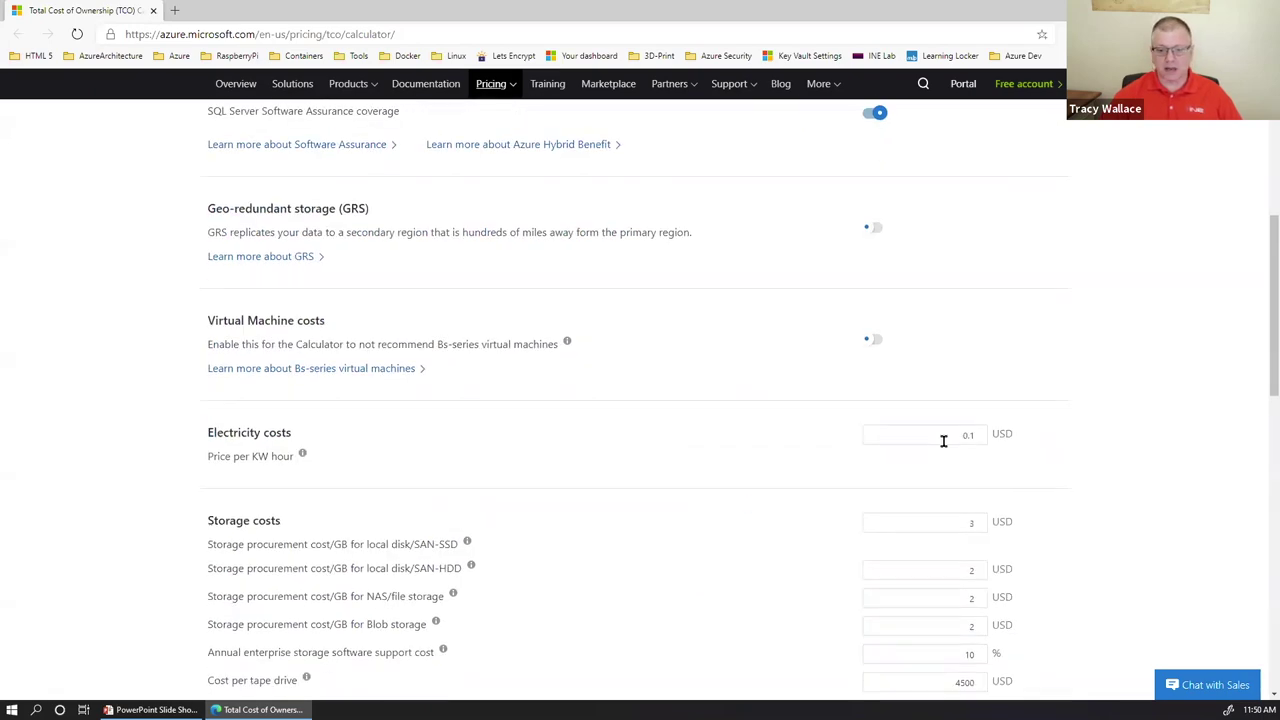
scroll(1029, 470, down, 3)
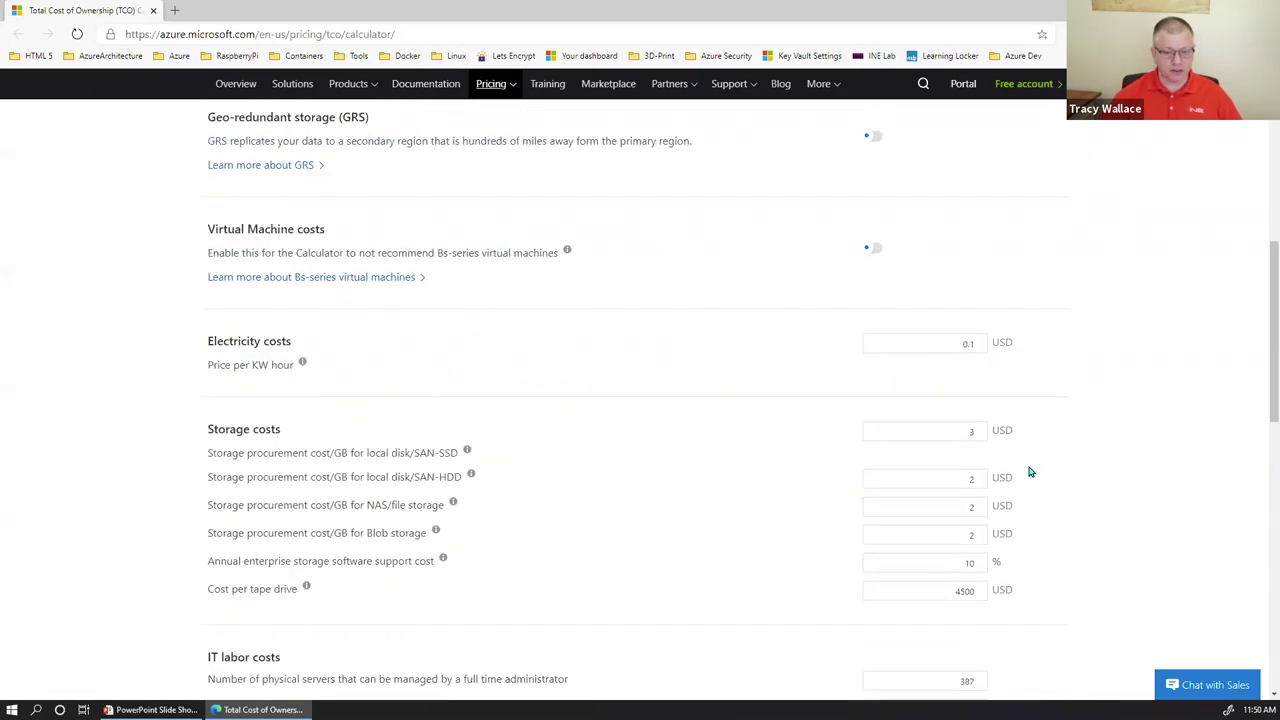
scroll(726, 457, down, 1)
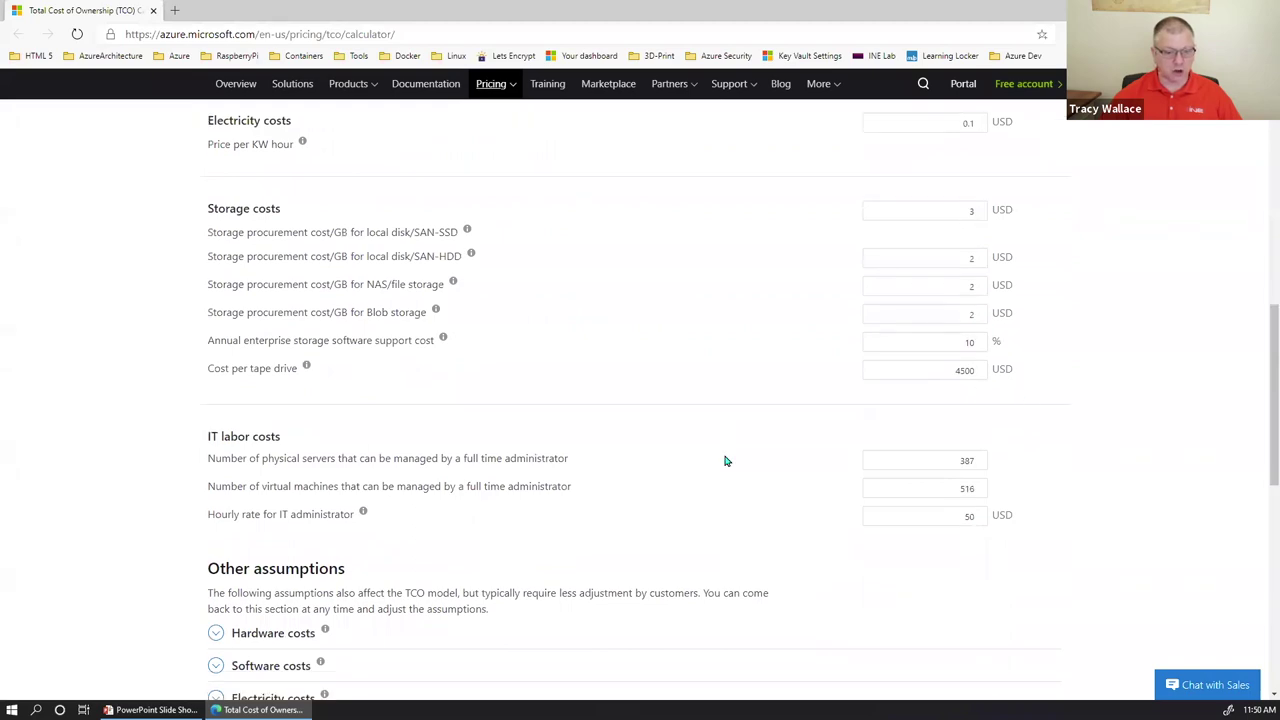
scroll(504, 458, down, 3)
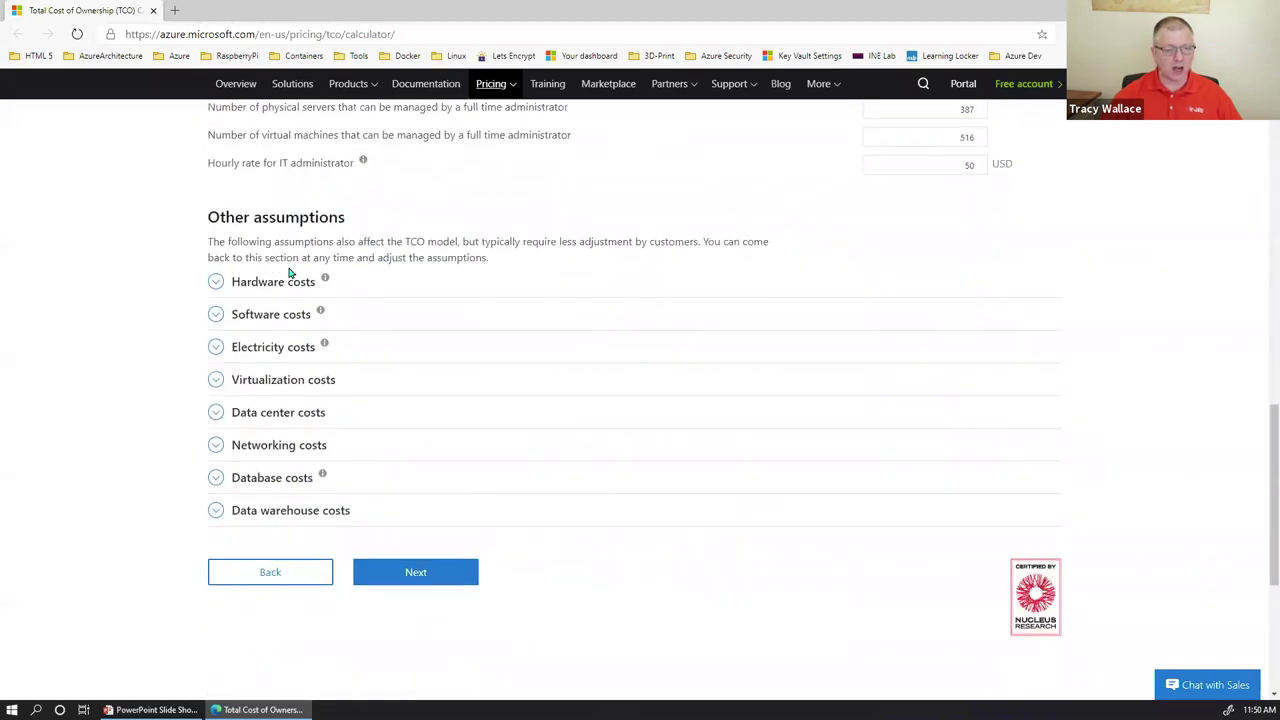
click(433, 580)
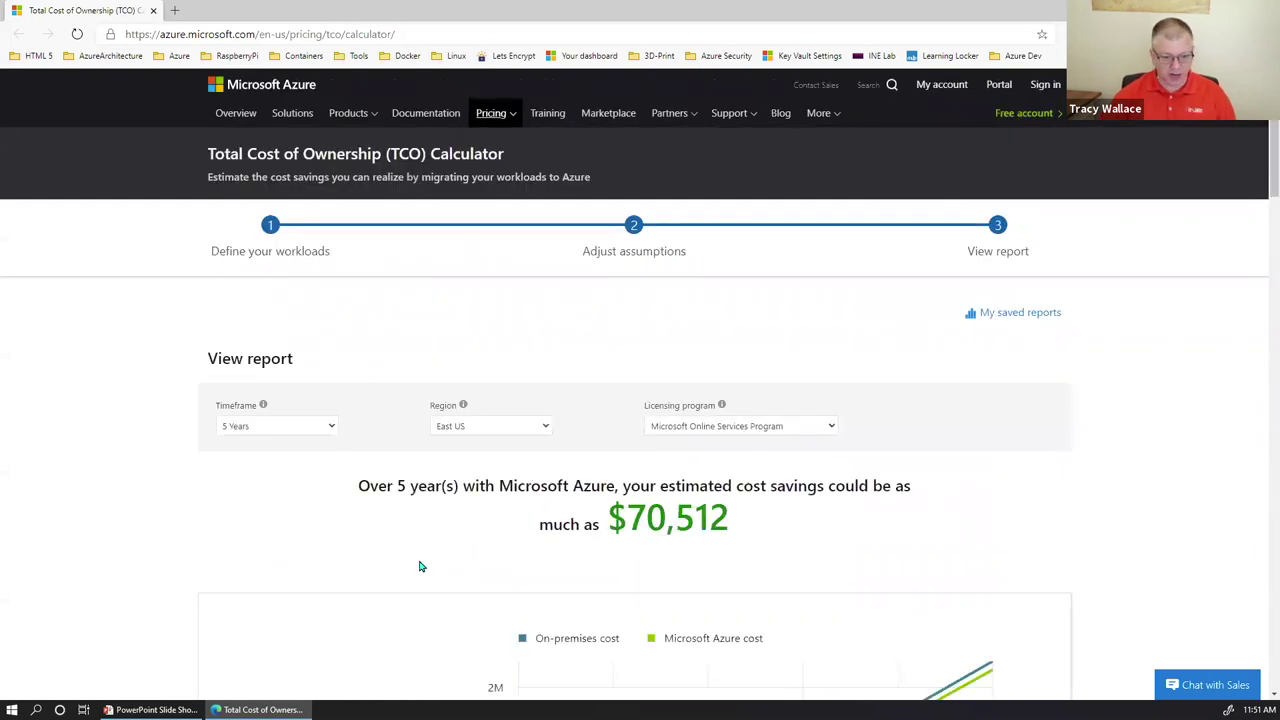
- Examine the report's on-premises versus Azure cost-over-time chart, total cost charts and cost breakdowns
scroll(420, 566, down, 3)
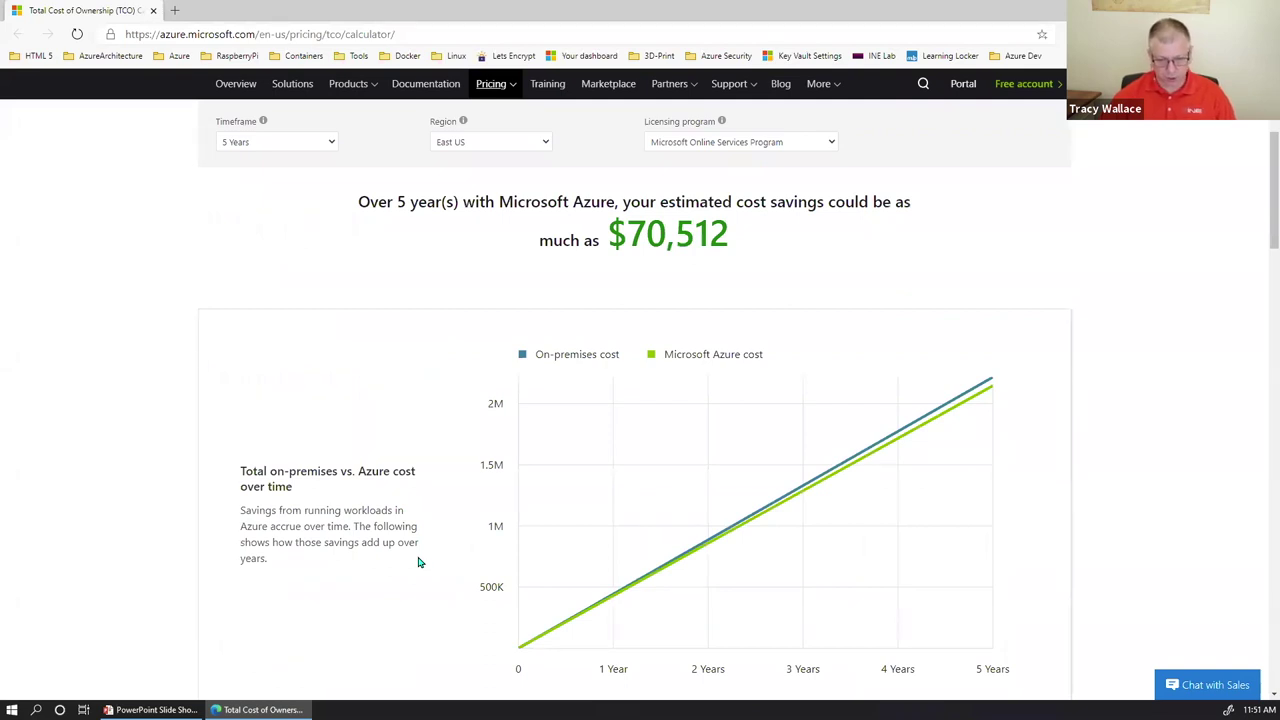
scroll(420, 562, down, 1)
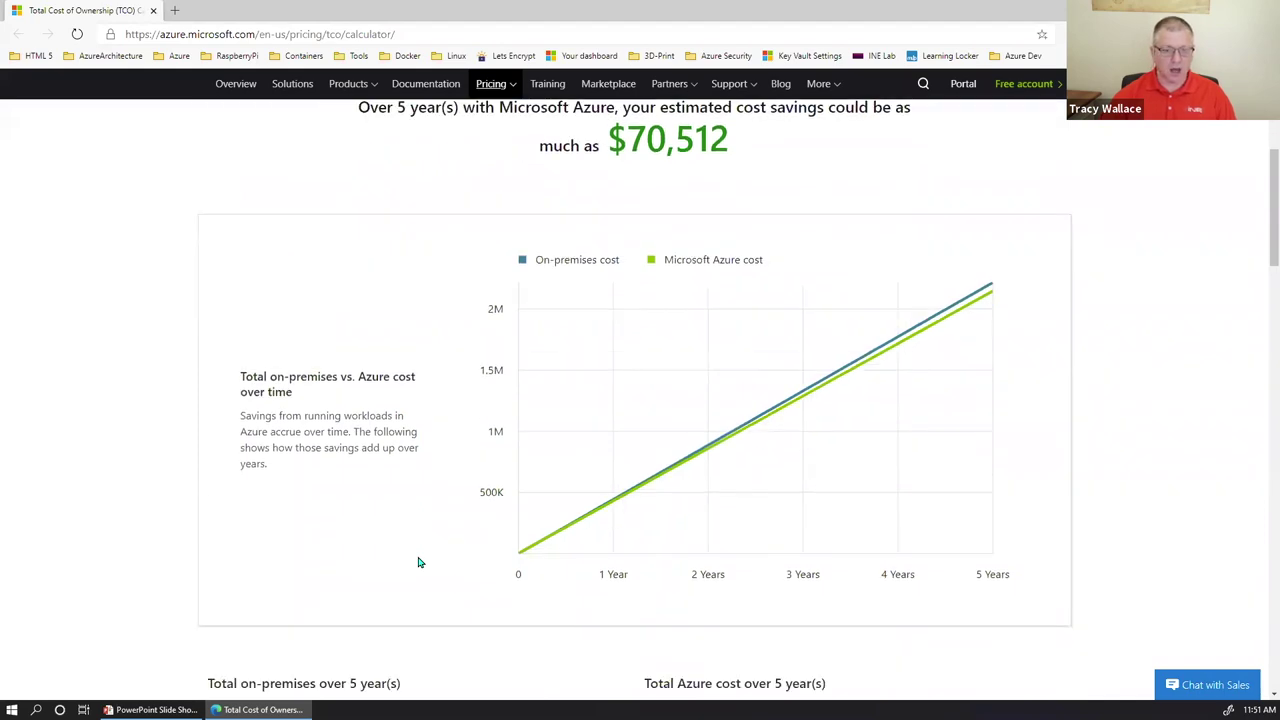
scroll(505, 497, down, 4)
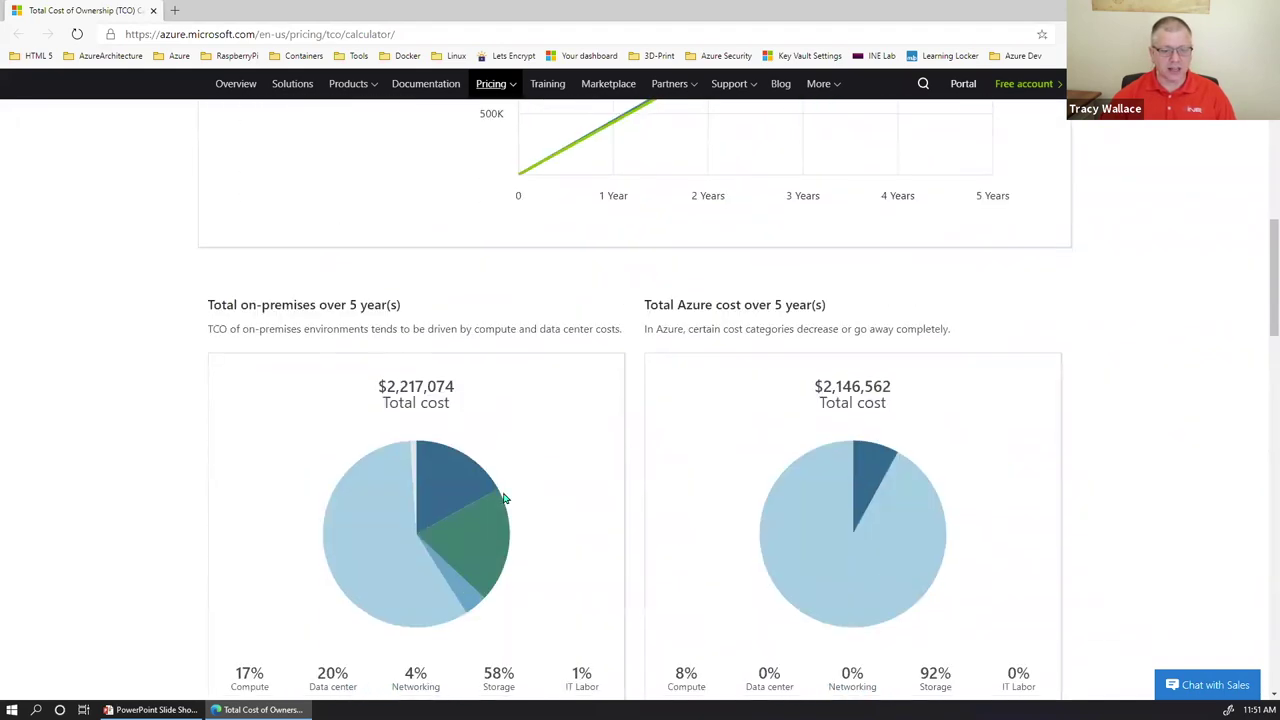
scroll(505, 497, down, 1)
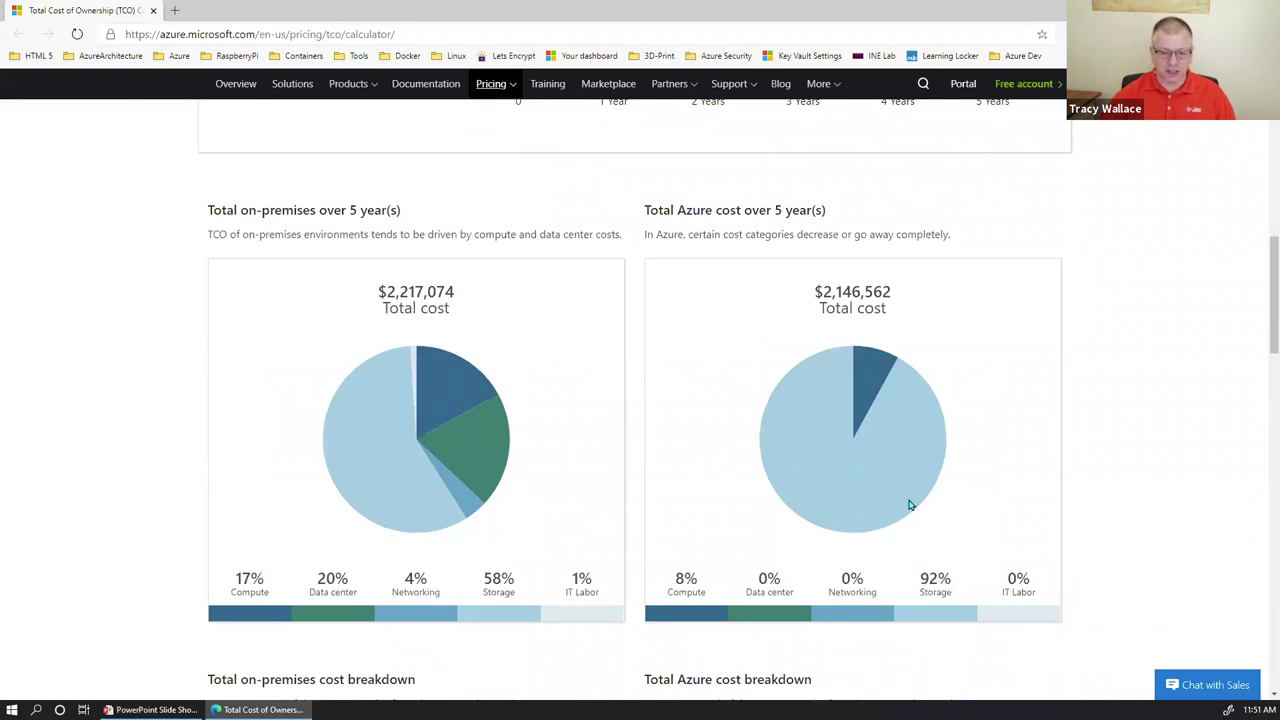
scroll(890, 485, down, 5)
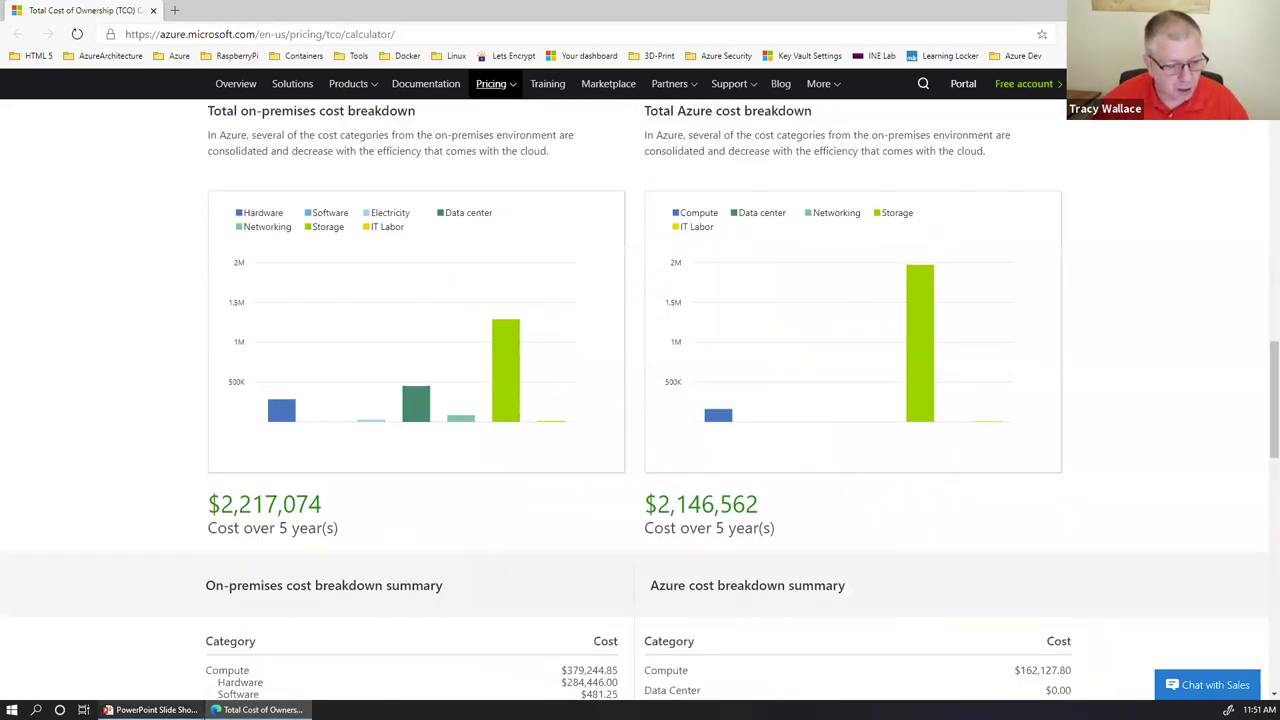
- Switch to the PowerPoint slide show, open its Price Calculator link and go to the Your Estimate section
click(150, 709)
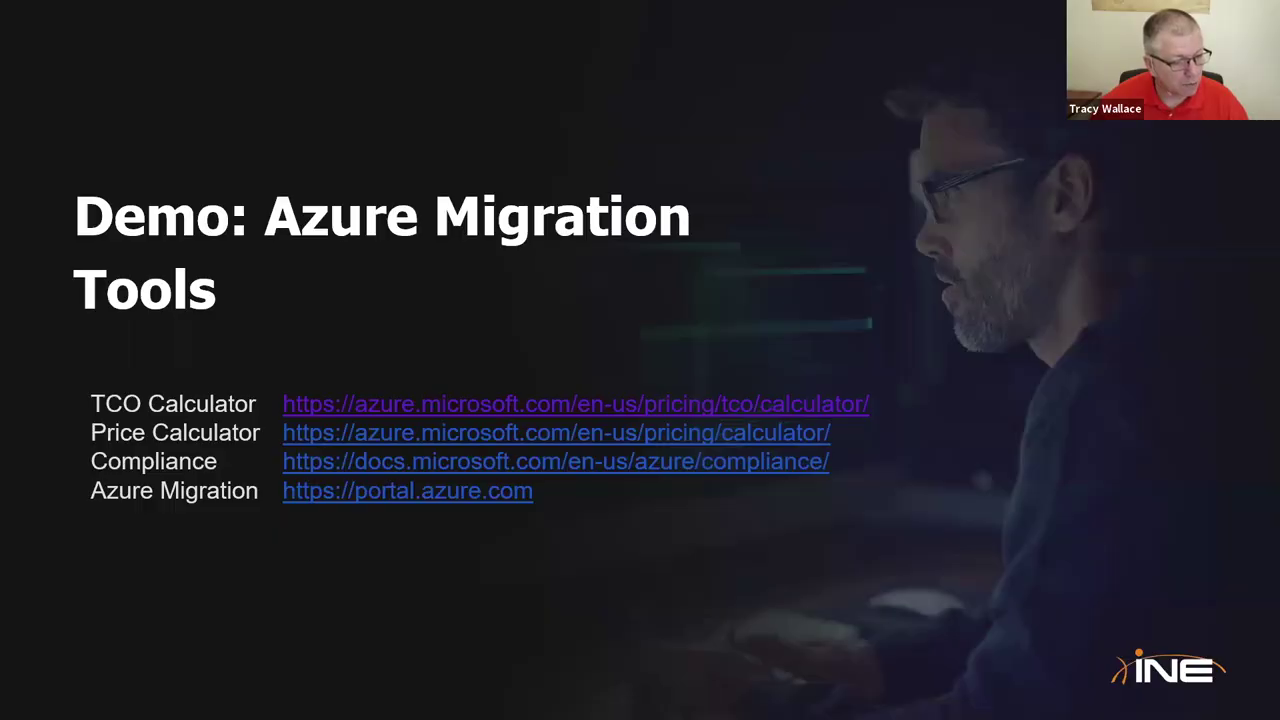
click(462, 436)
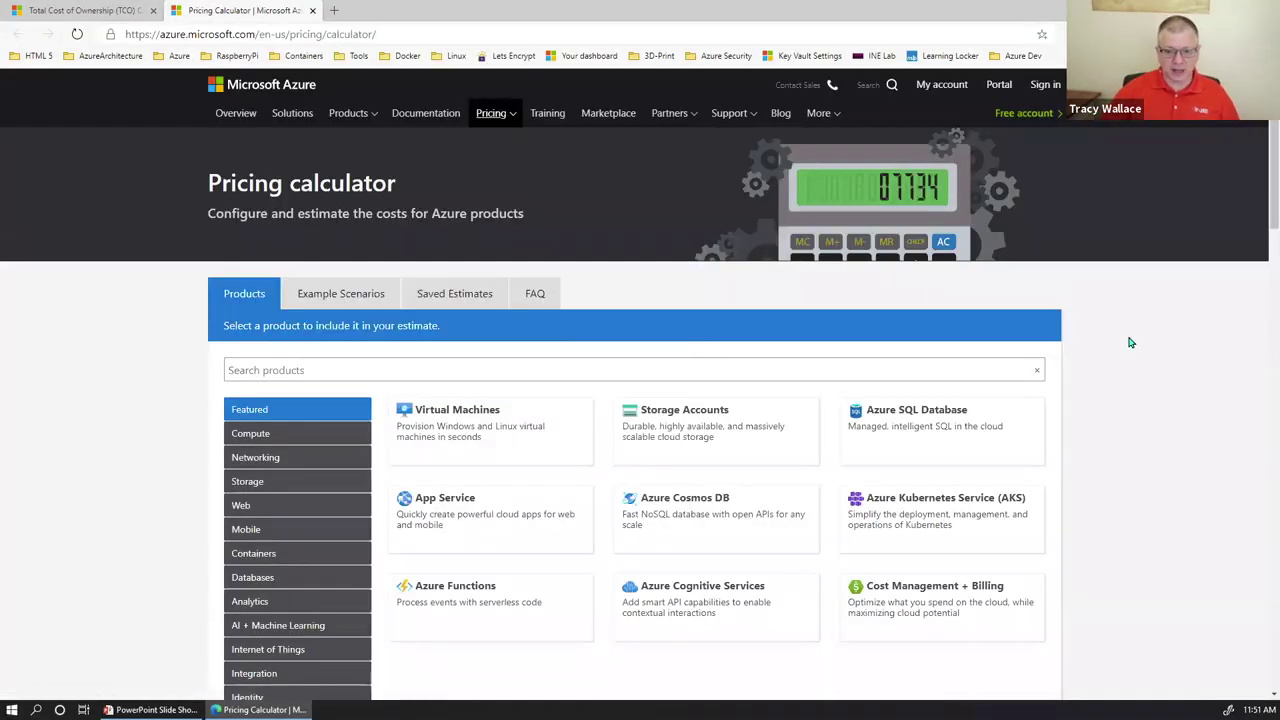
scroll(1130, 343, down, 4)
scroll(1130, 343, down, 1)
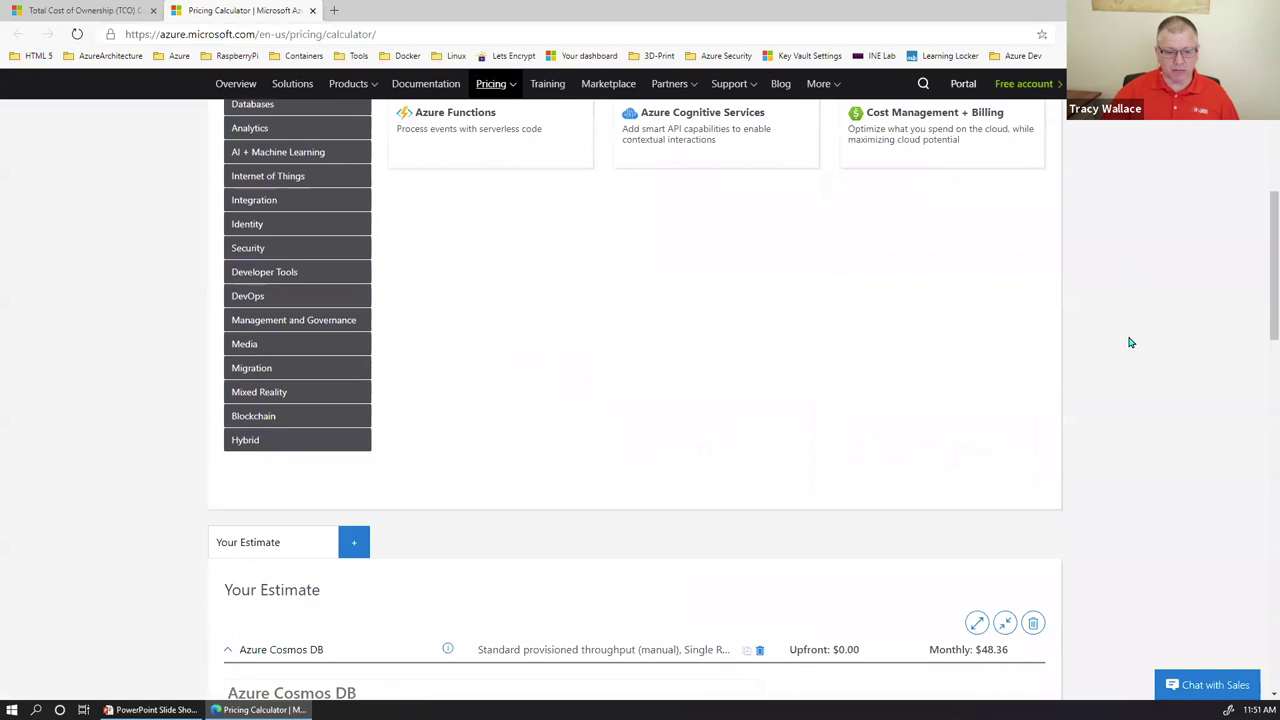
- Clear all items from the existing estimate and add Virtual Machines, Azure SQL Database and App Service to it
click(1049, 623)
click(753, 416)
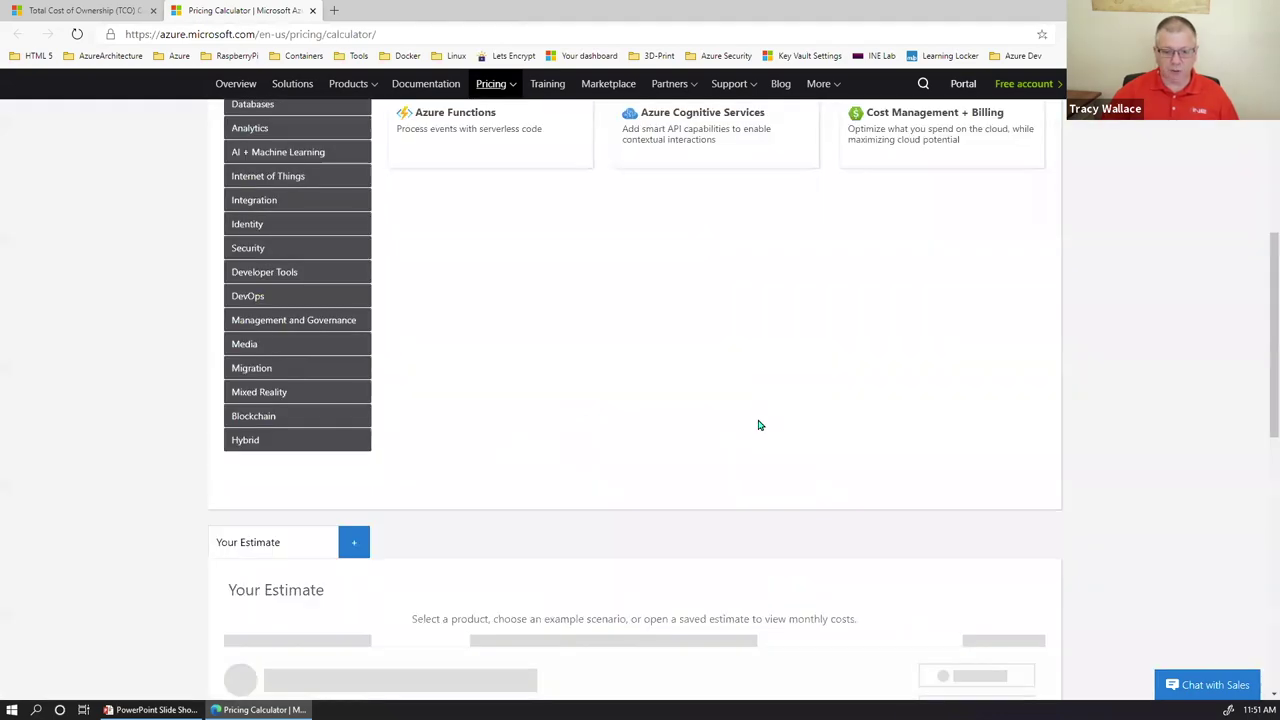
scroll(800, 414, up, 5)
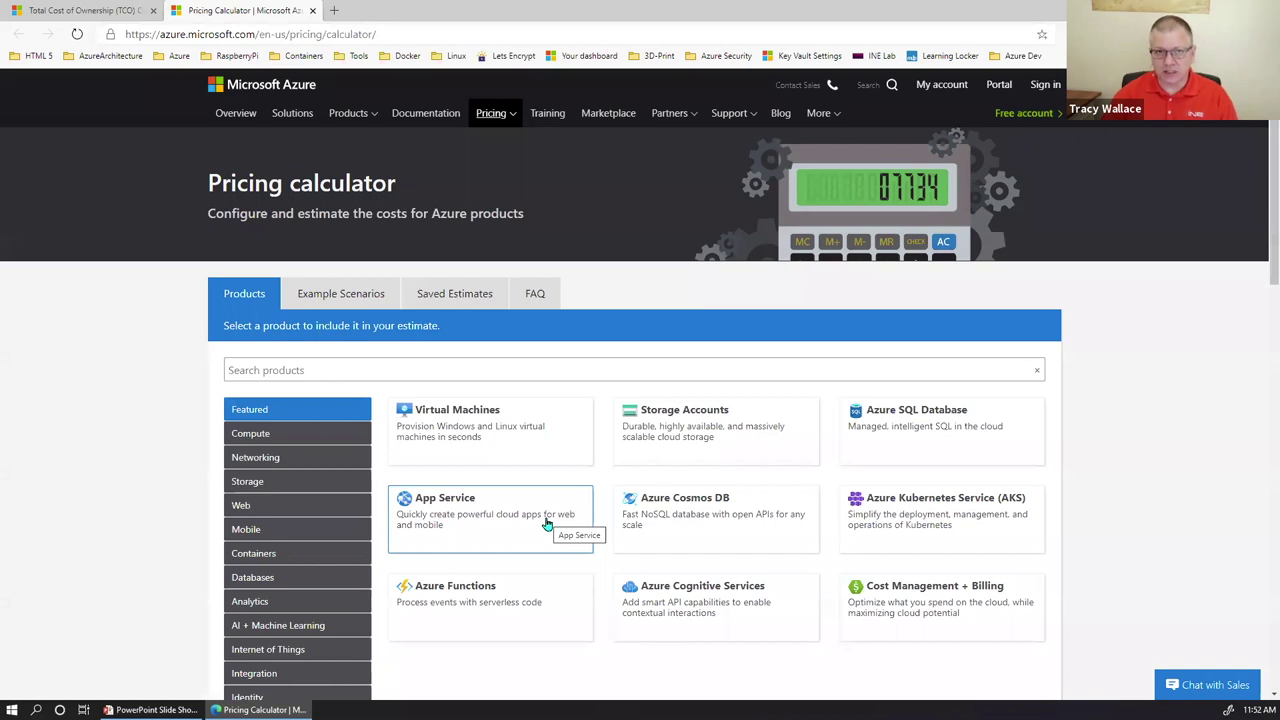
click(487, 436)
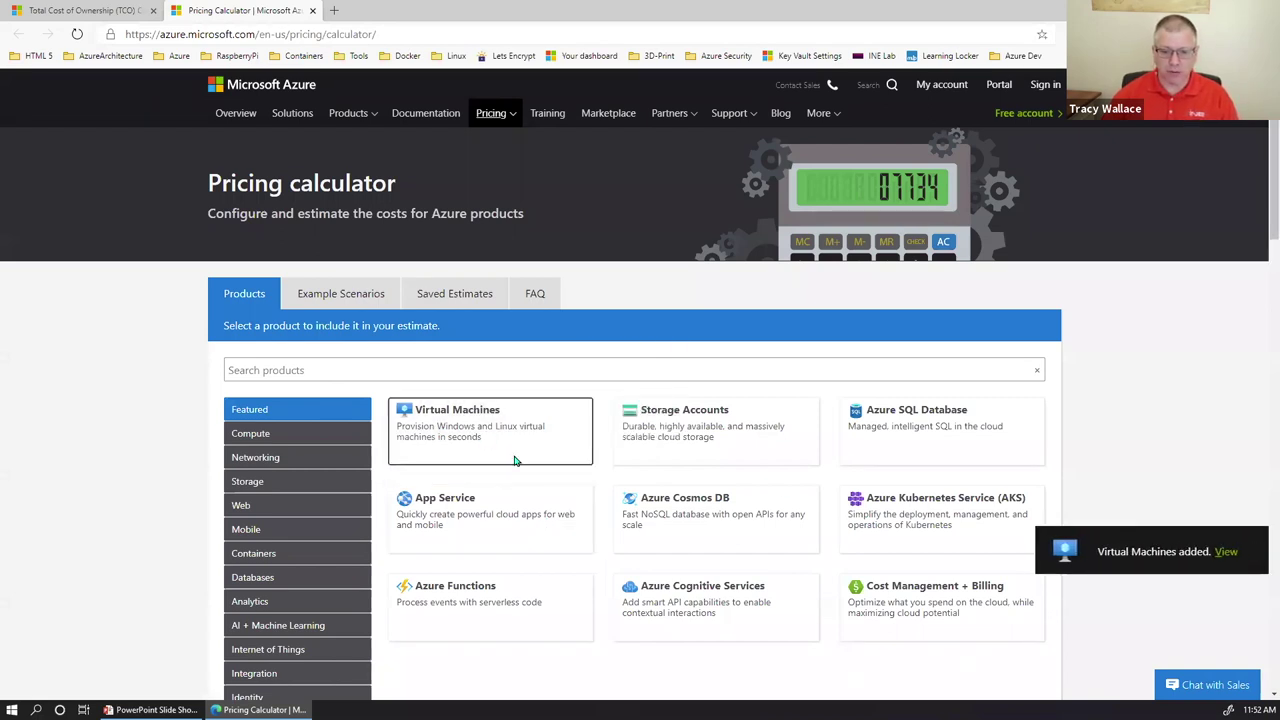
click(891, 423)
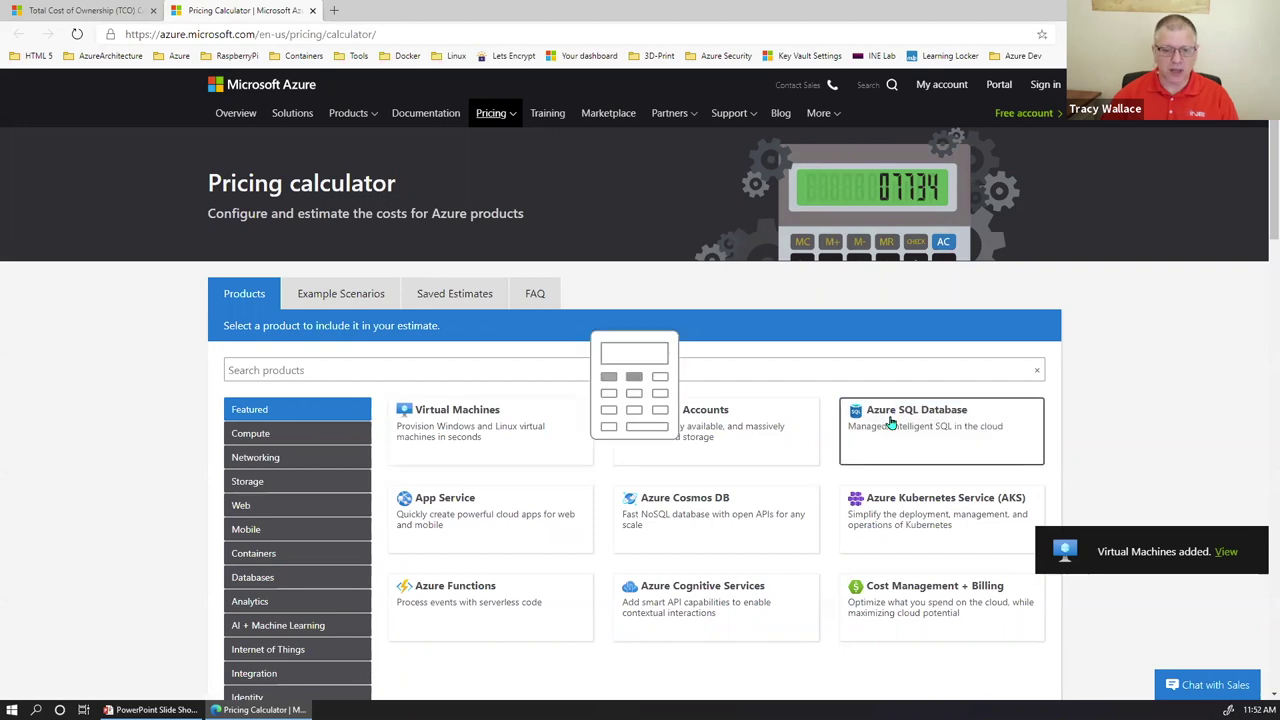
click(505, 508)
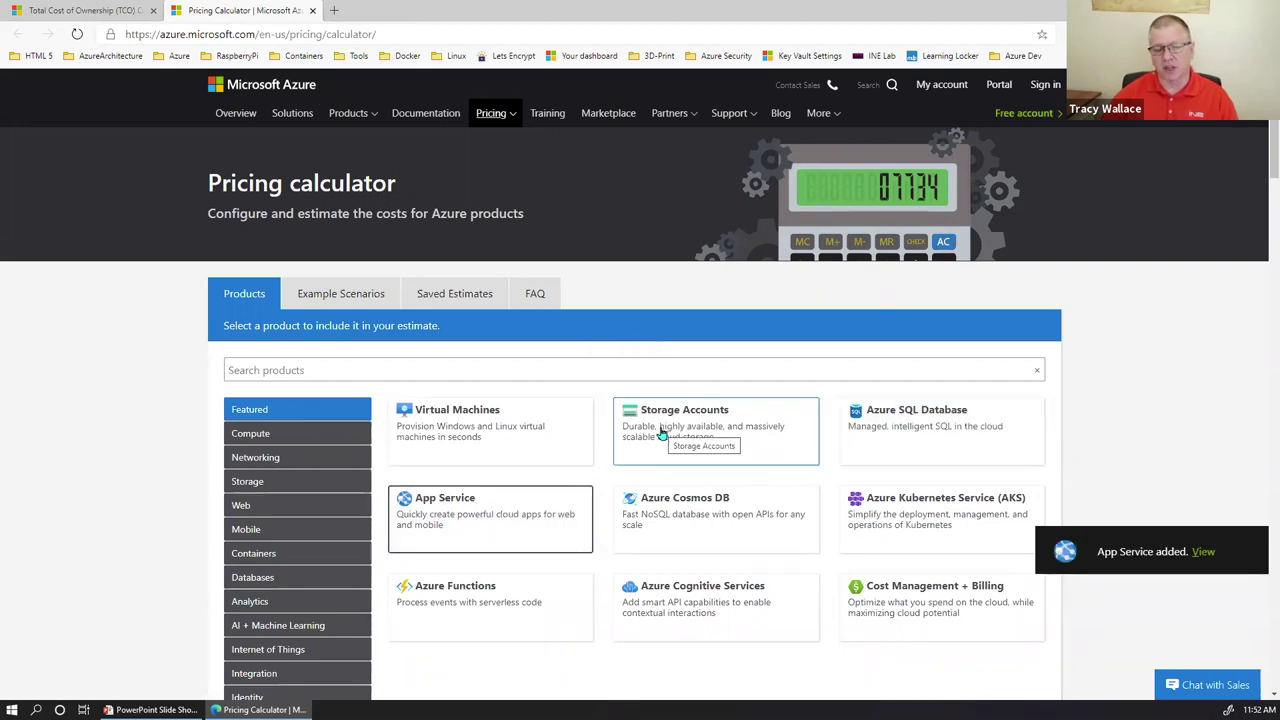
- Set the Virtual Machines operating system to Linux and its region to East US
scroll(620, 480, down, 6)
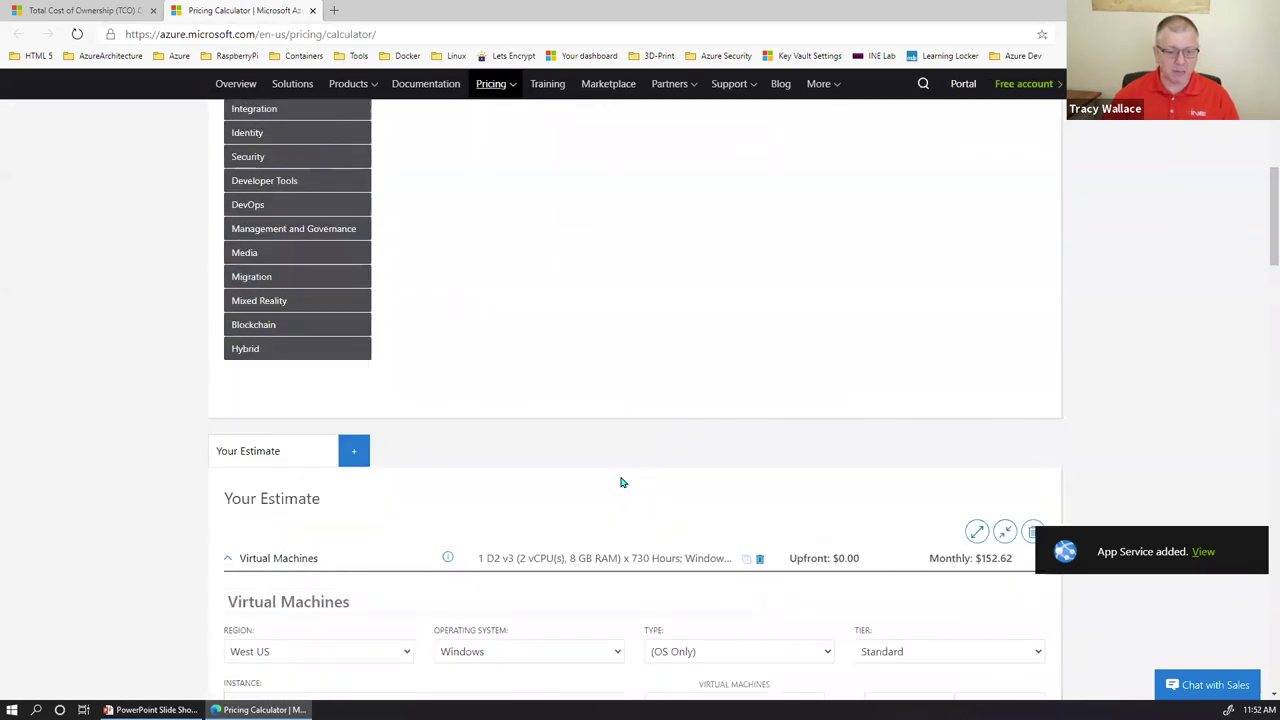
scroll(621, 483, down, 4)
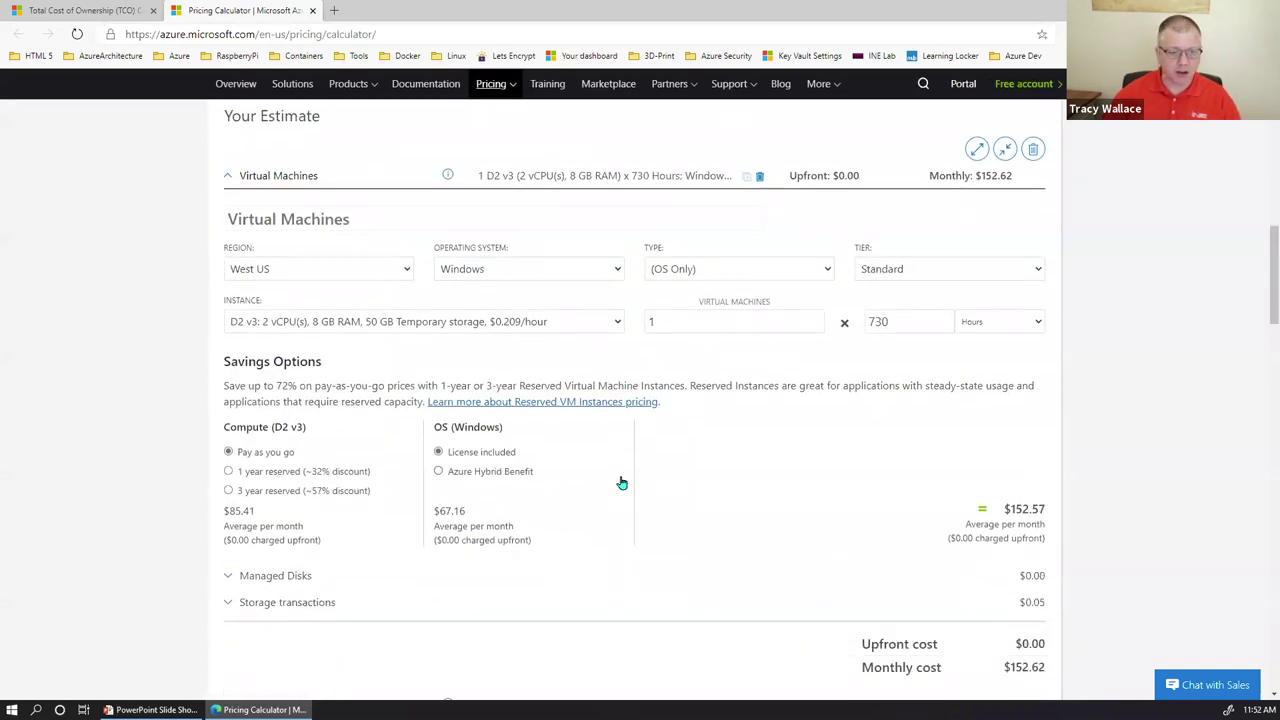
click(466, 275)
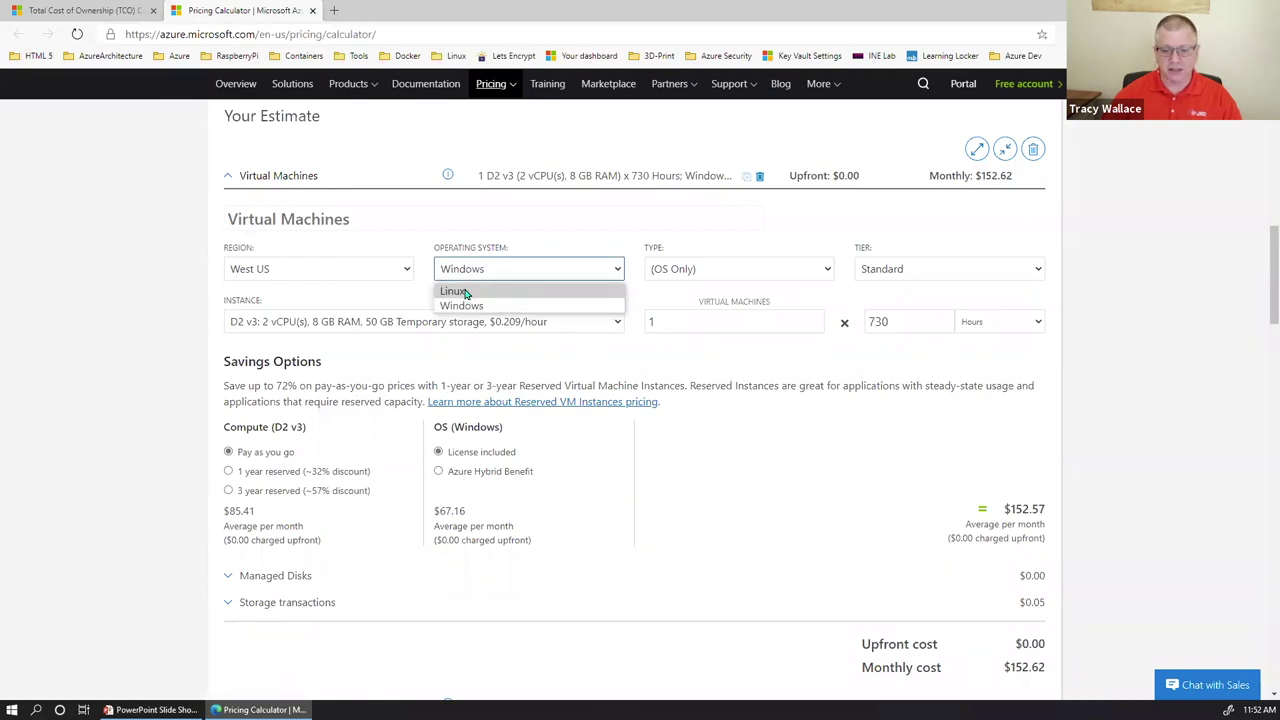
click(465, 292)
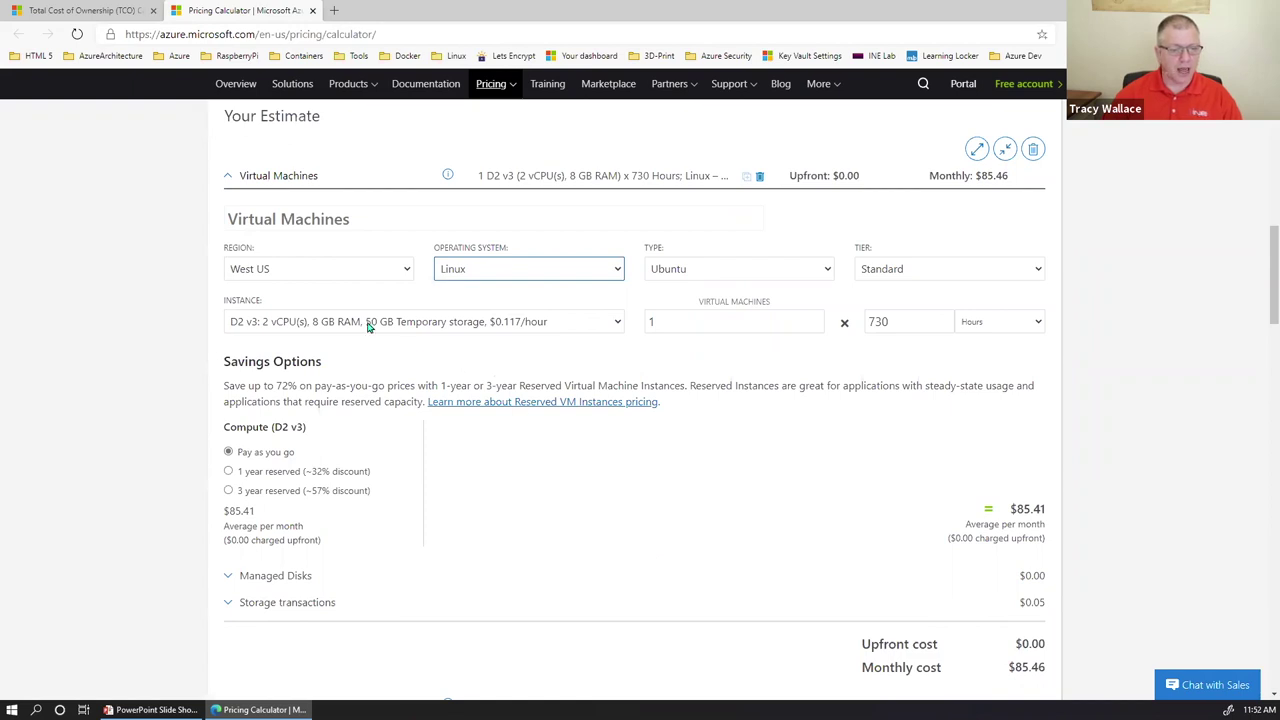
click(294, 277)
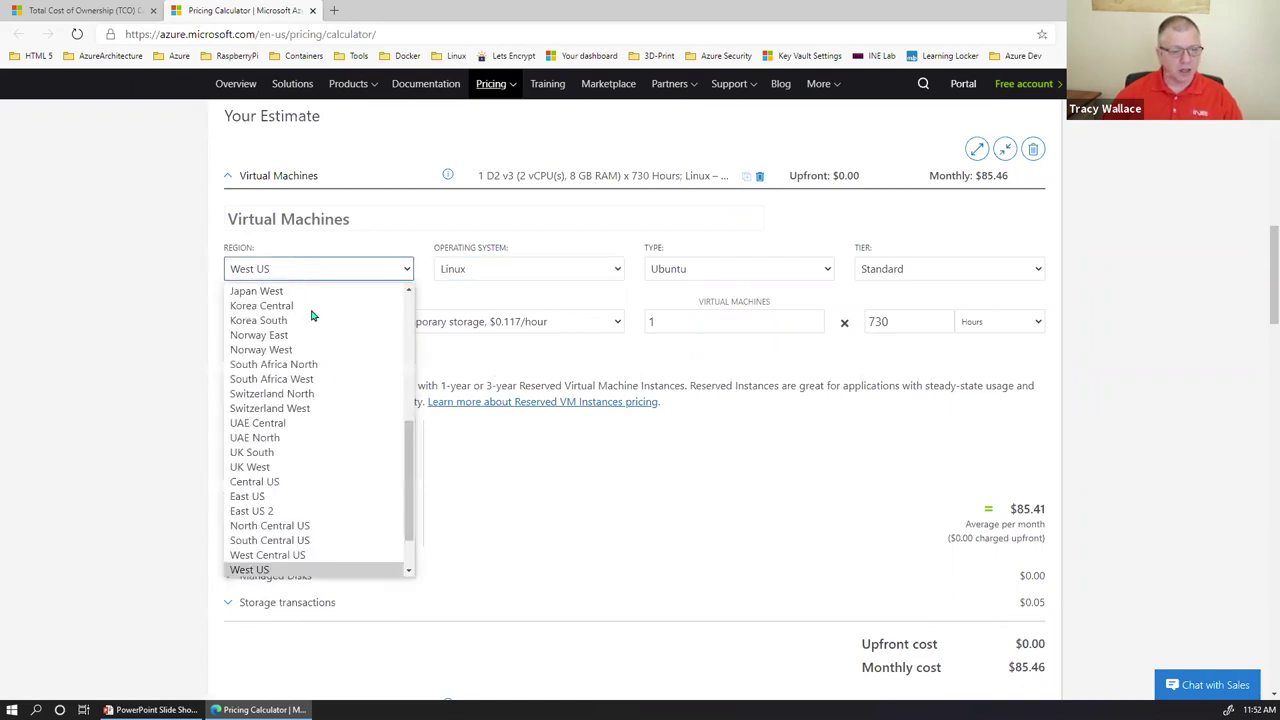
click(323, 497)
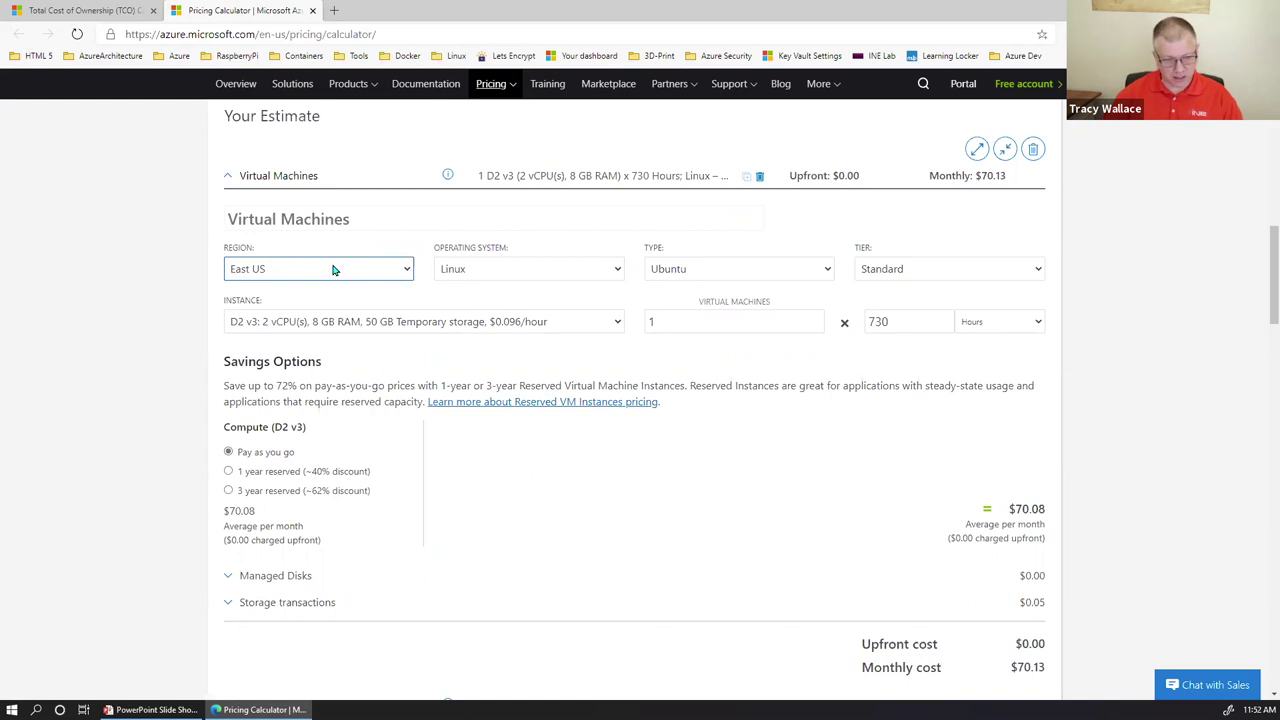
- Choose the B4MS instance with 4 vCPUs and 16 GB RAM for the virtual machine, with 3 year reserved compute pricing
click(617, 323)
scroll(560, 520, up, 2)
scroll(560, 520, up, 10)
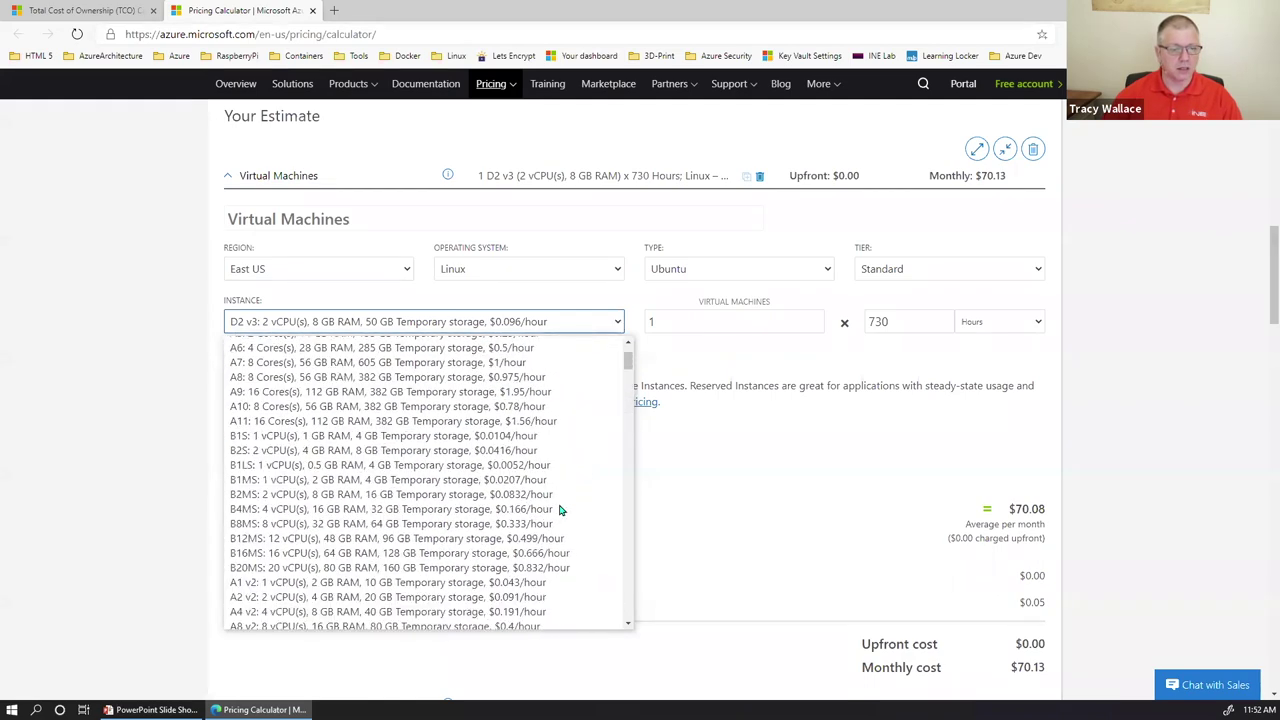
scroll(560, 500, down, 1)
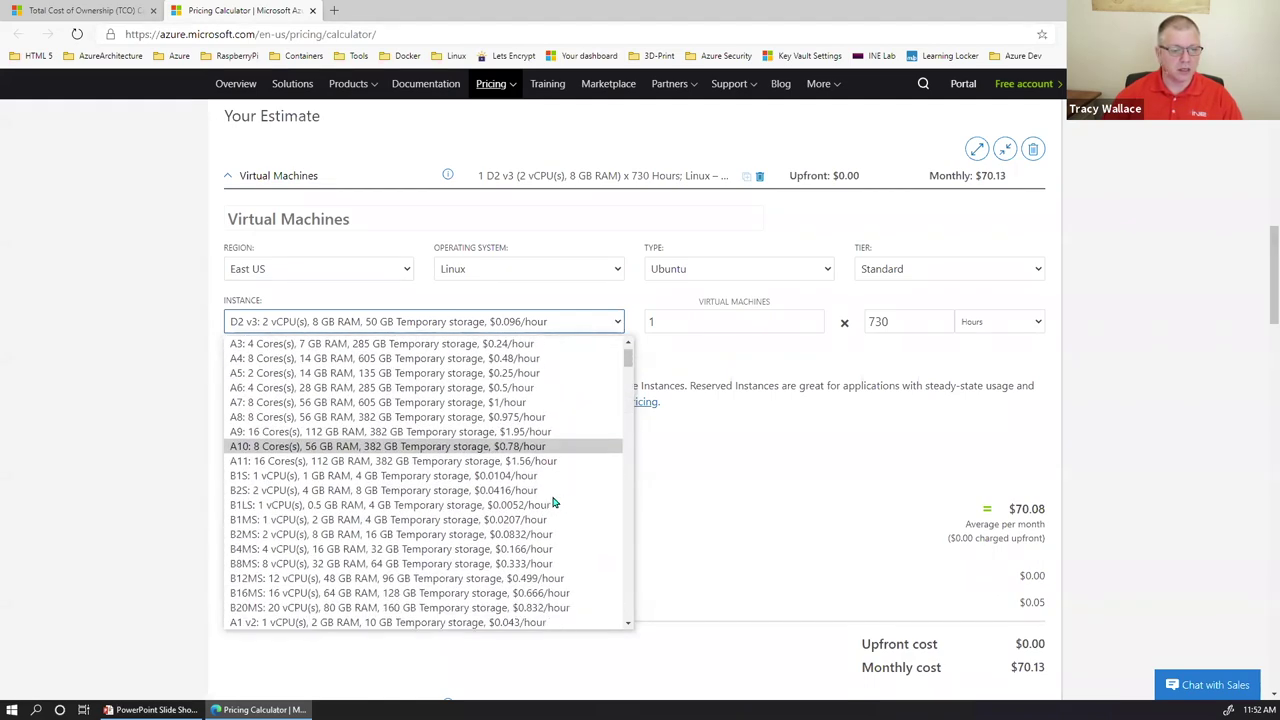
click(455, 550)
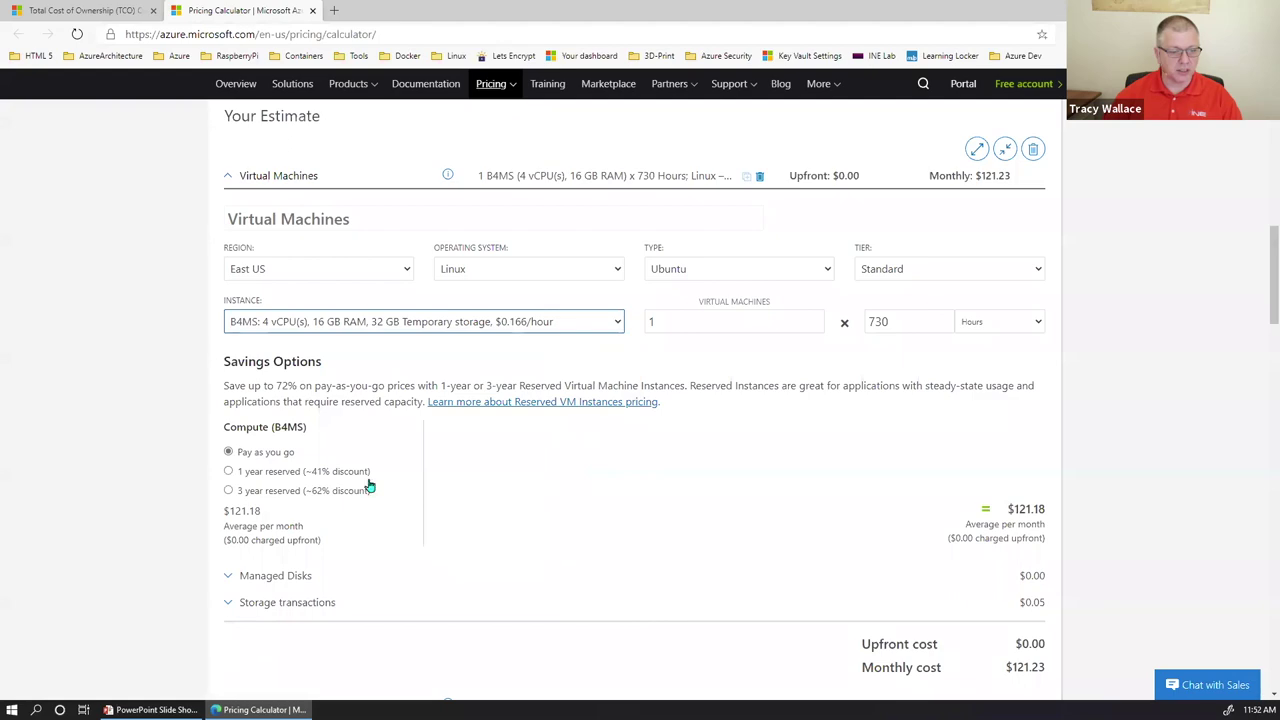
click(284, 497)
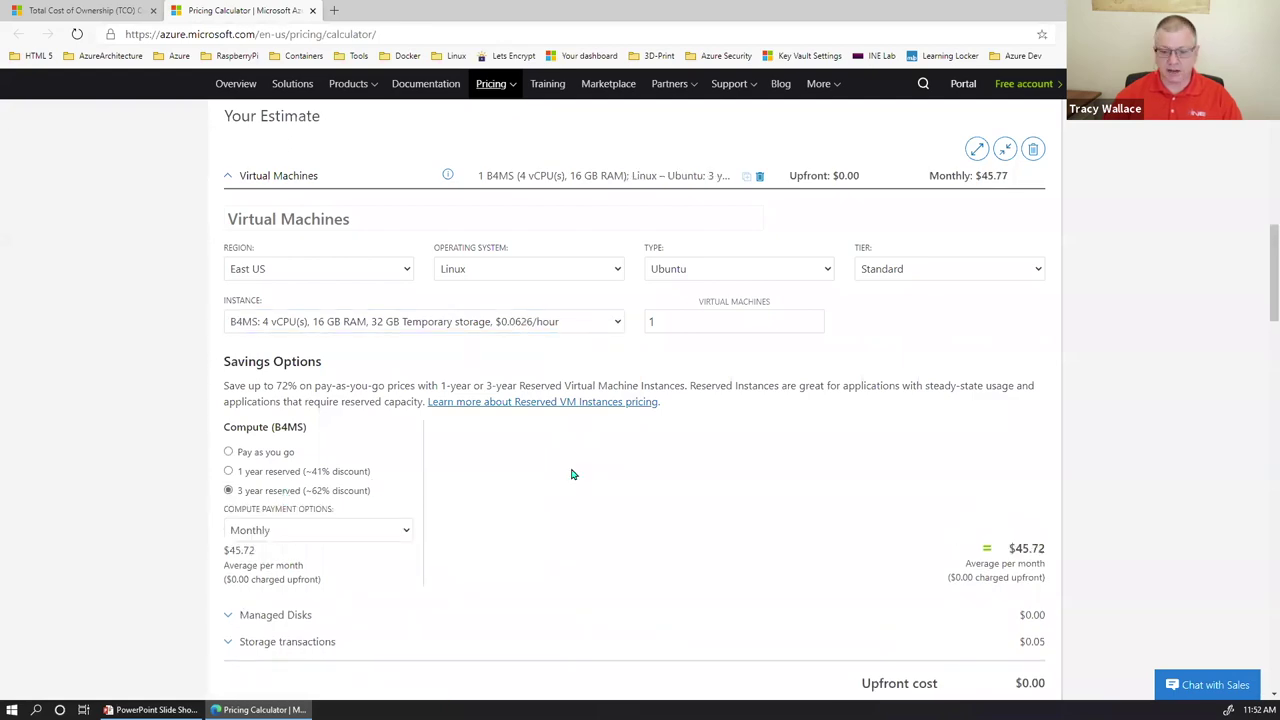
- Add 1 Standard SSD managed disk to the virtual machine and expand its storage transactions
scroll(572, 474, down, 3)
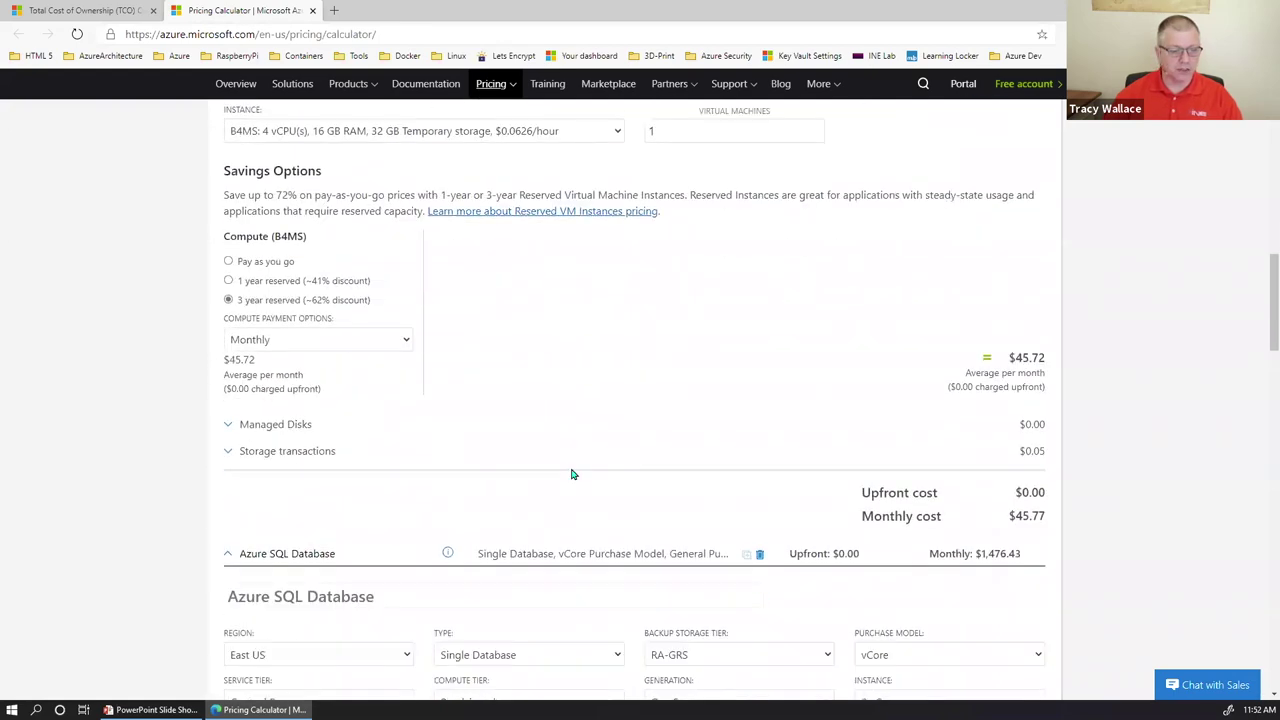
click(228, 340)
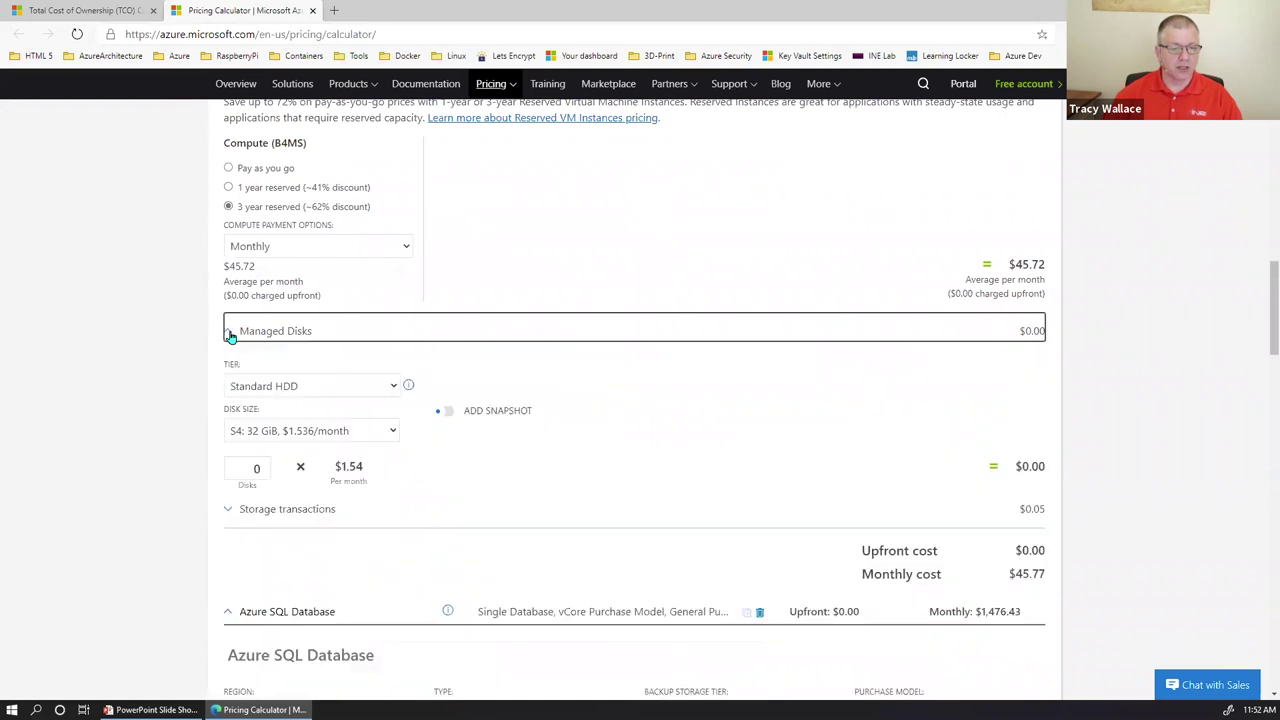
click(294, 394)
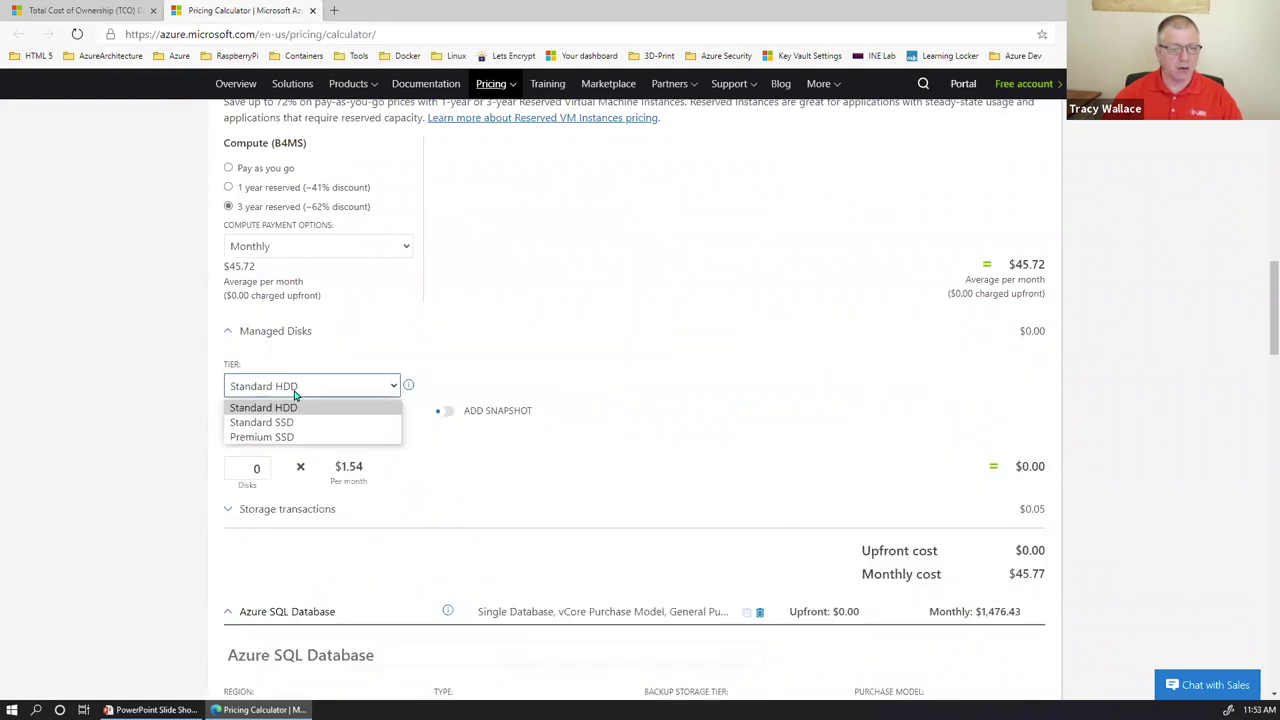
click(295, 424)
double_click(256, 468)
text(1)
click(244, 516)
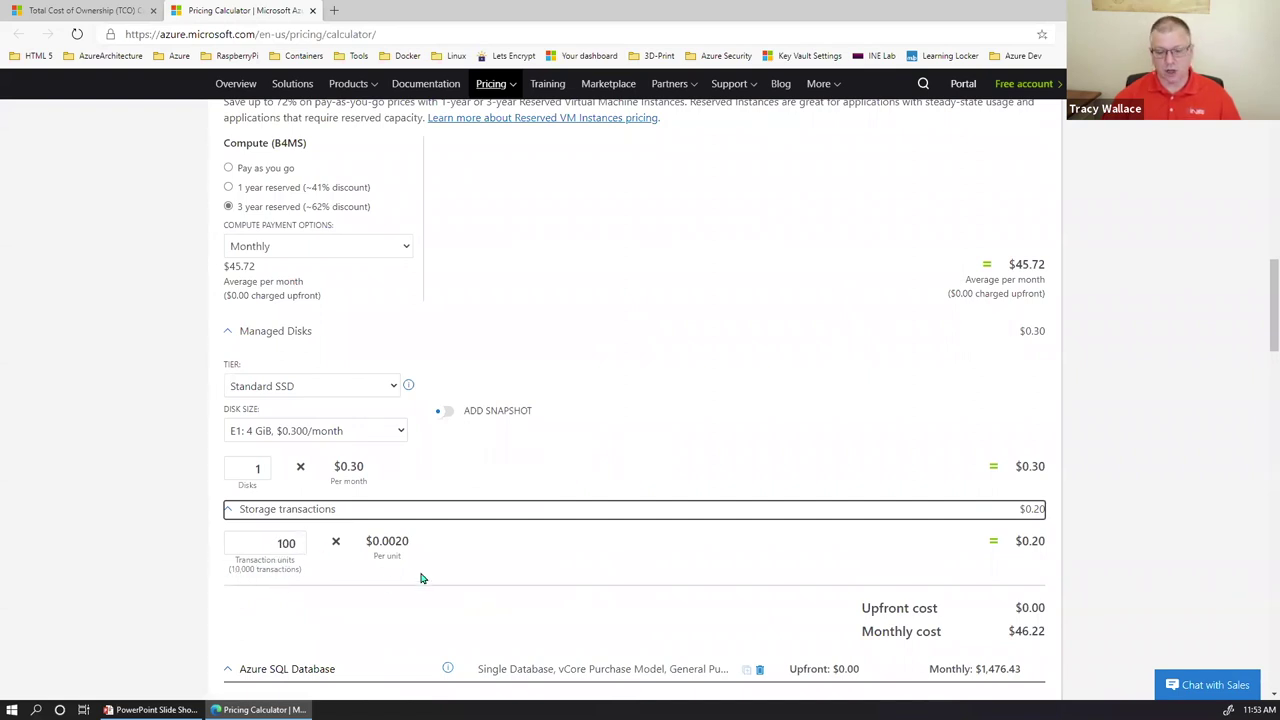
- Switch the Azure SQL Database purchase model to DTU, keeping the Single Database type
scroll(421, 578, down, 2)
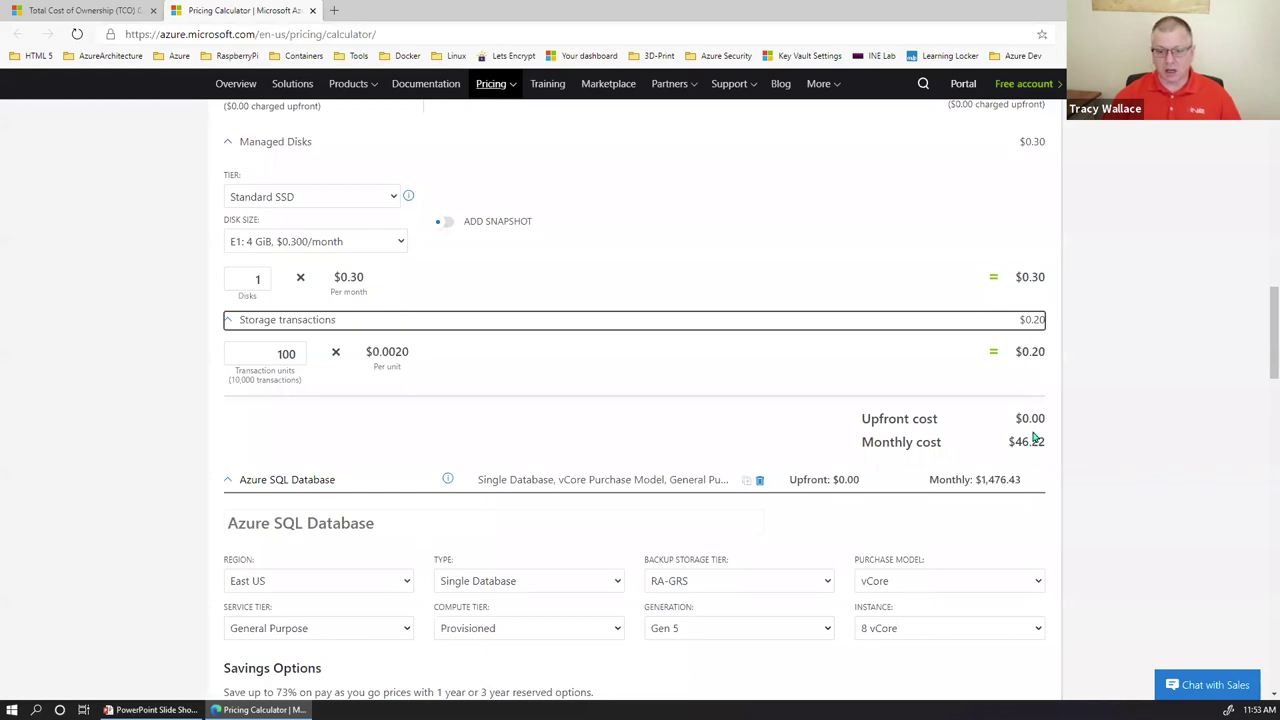
scroll(695, 487, down, 1)
scroll(695, 487, down, 3)
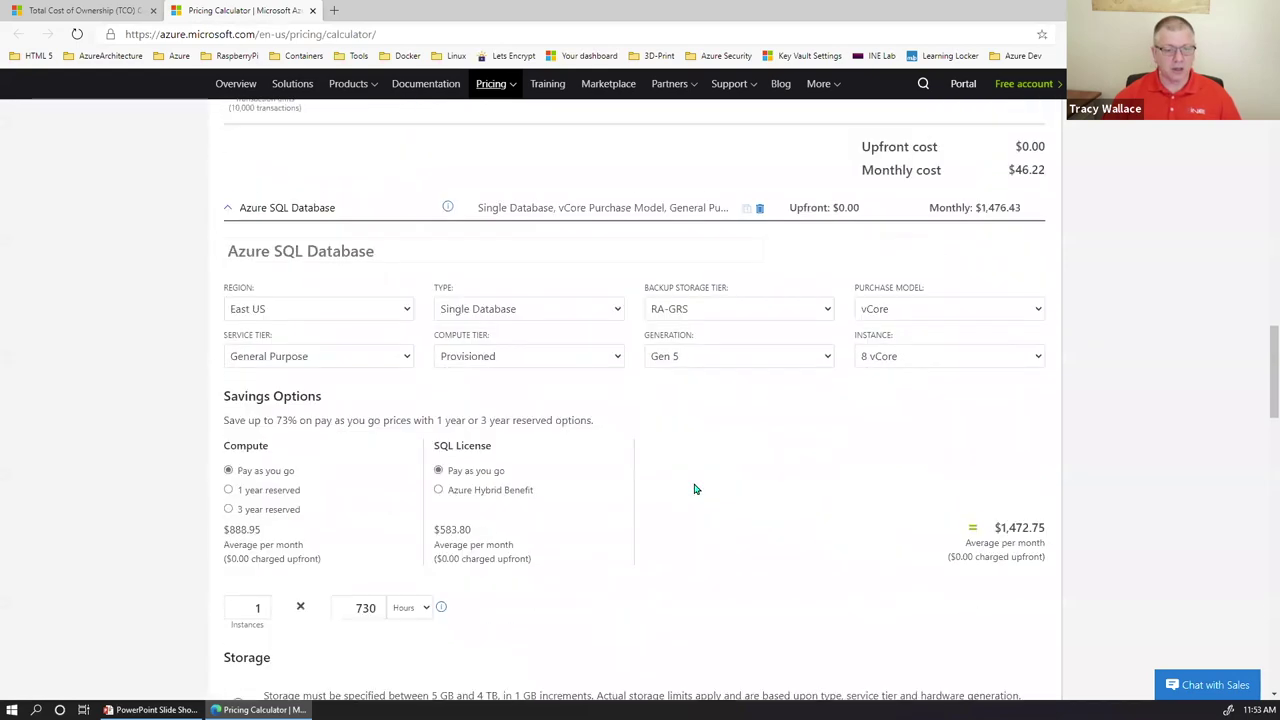
click(614, 300)
click(614, 299)
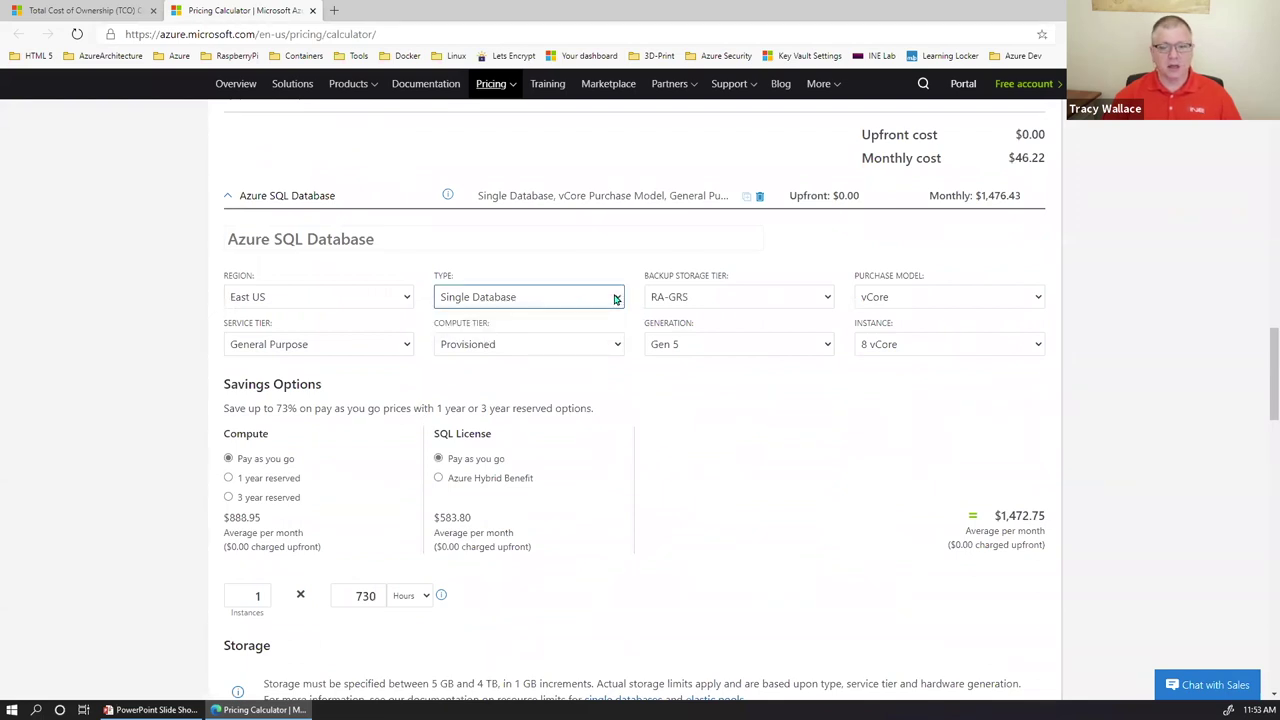
click(921, 306)
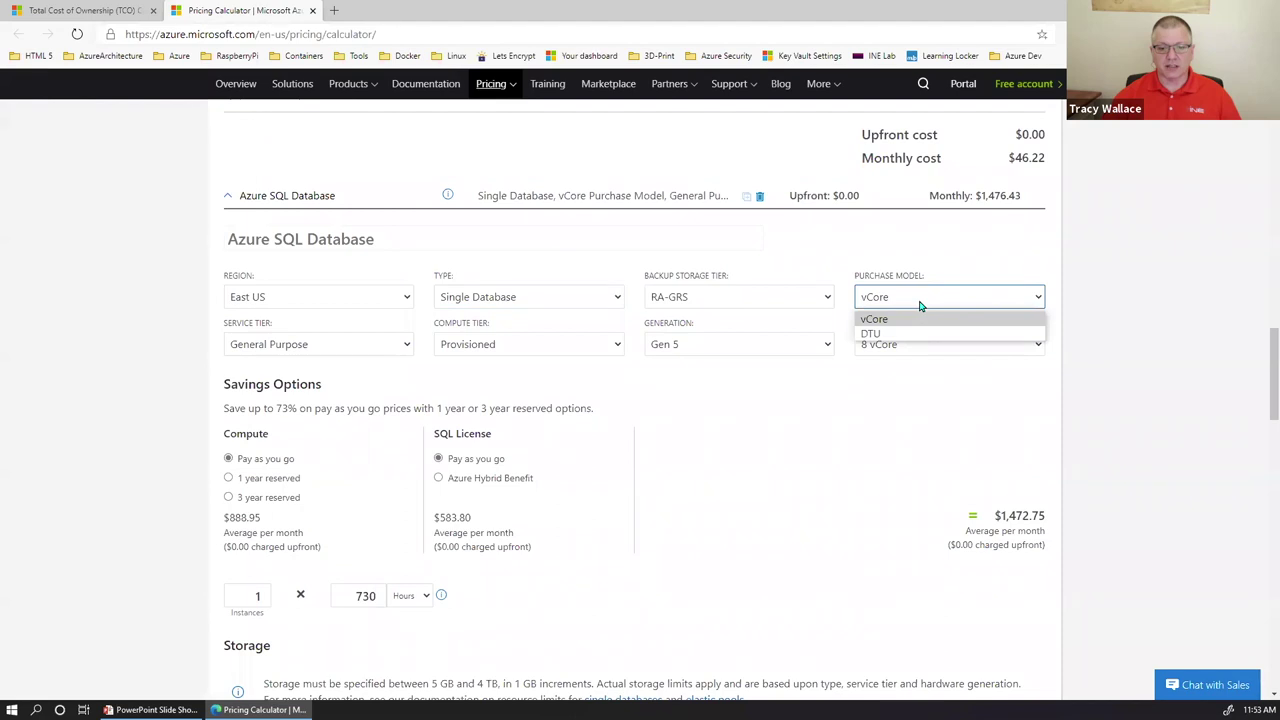
click(888, 336)
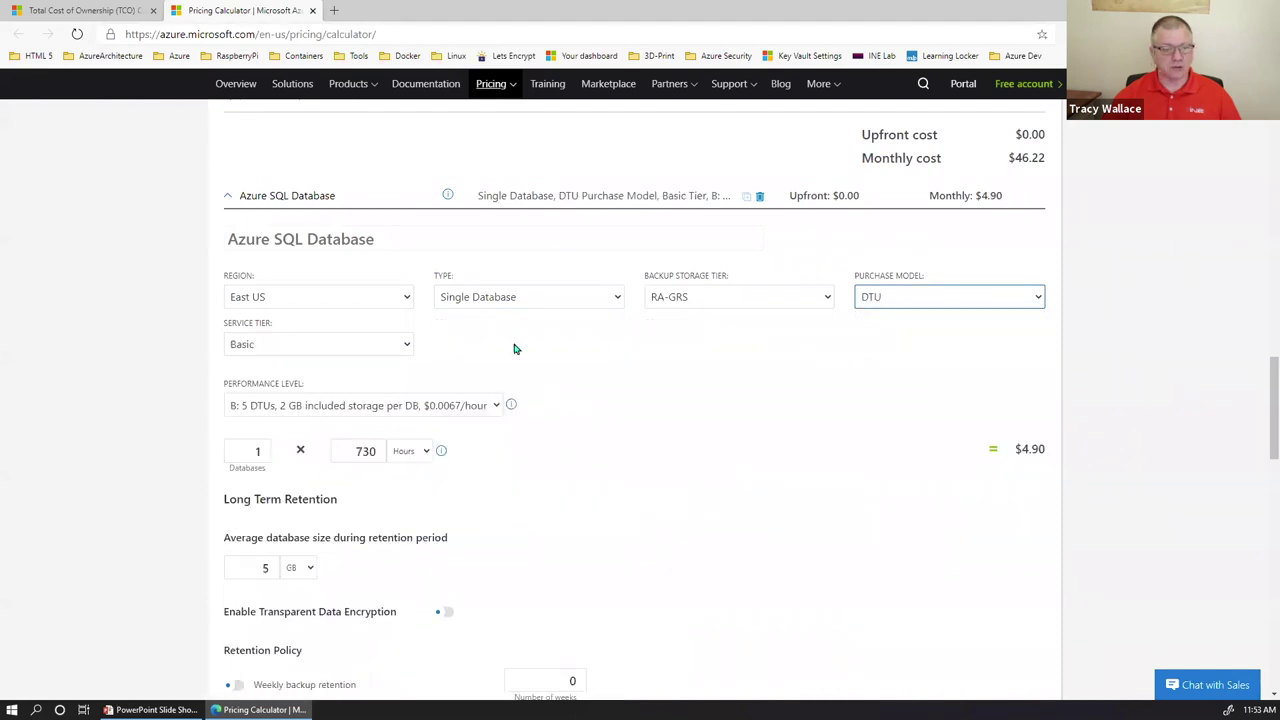
- Set the Azure SQL Database service tier to Standard with the S2 performance level of 50 DTUs
click(408, 345)
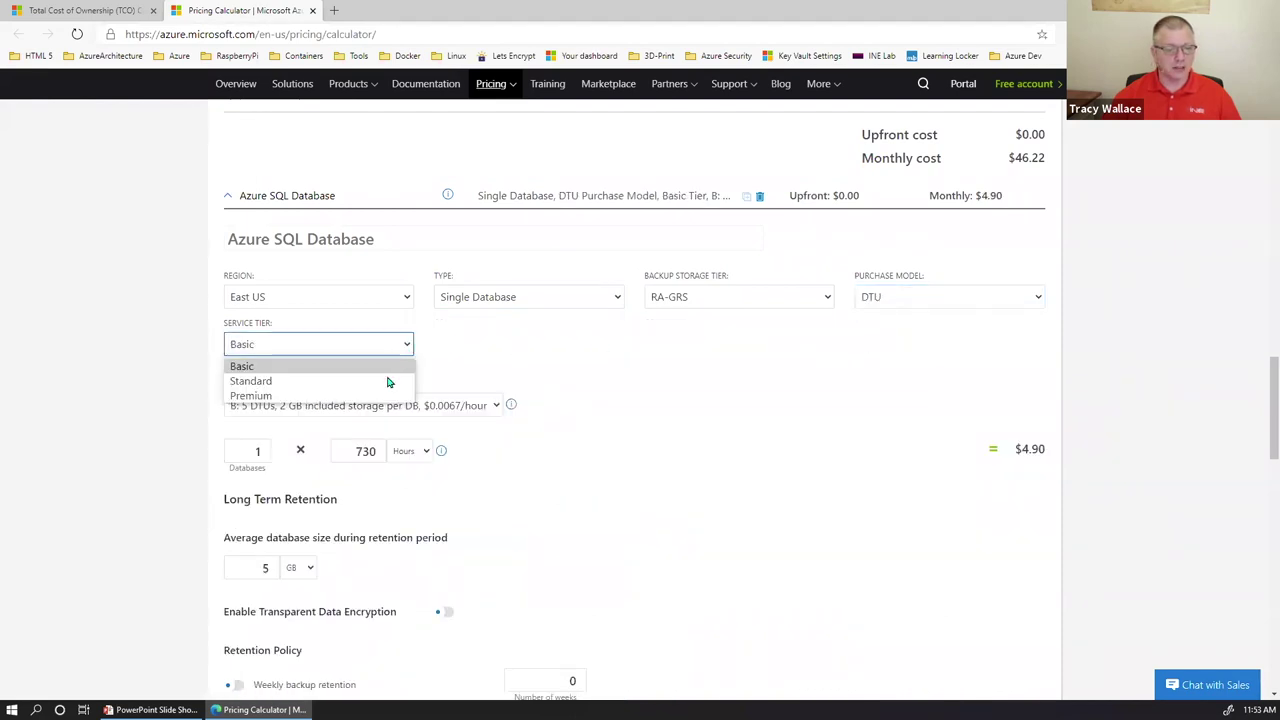
click(390, 381)
click(391, 410)
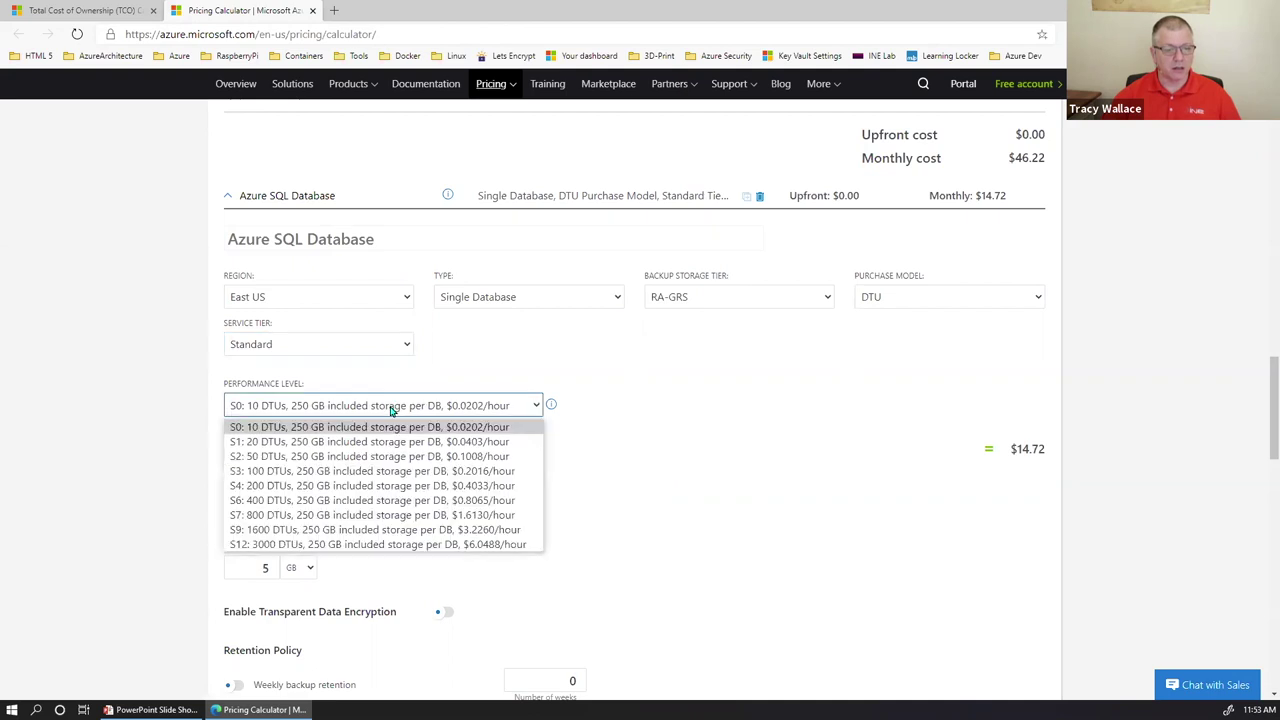
click(393, 453)
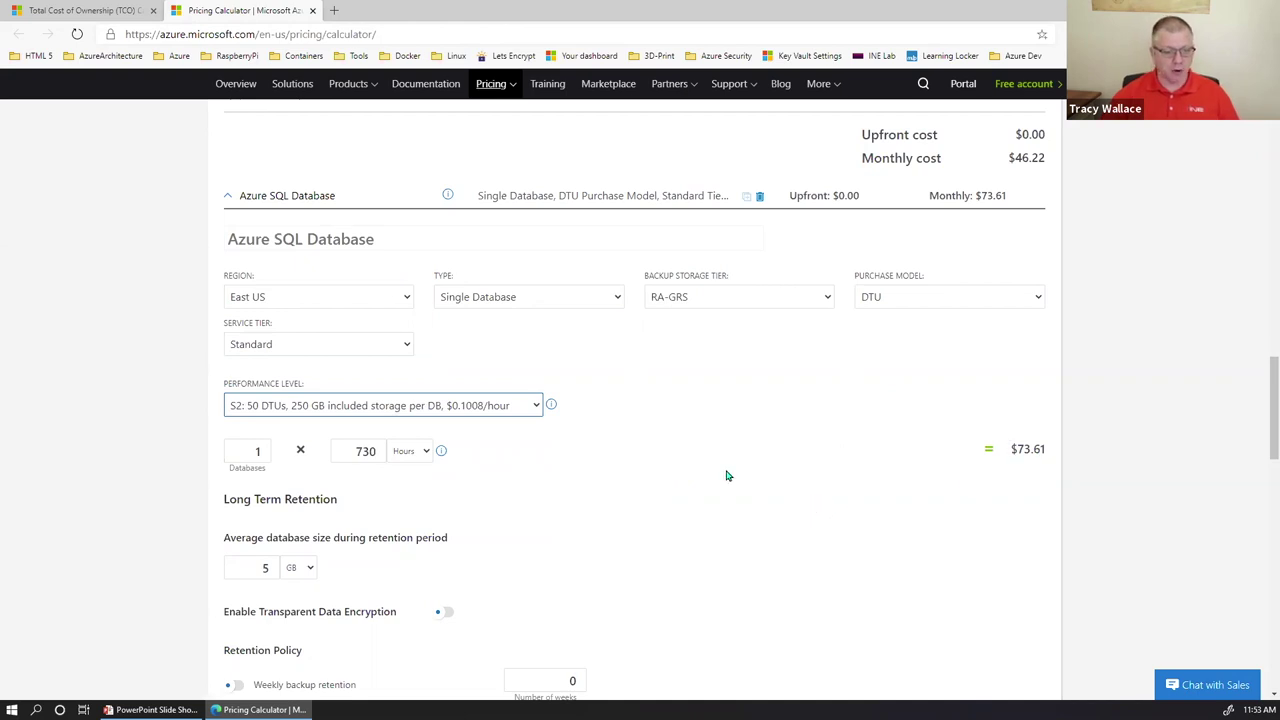
- Set the App Service region to East US
scroll(728, 476, down, 5)
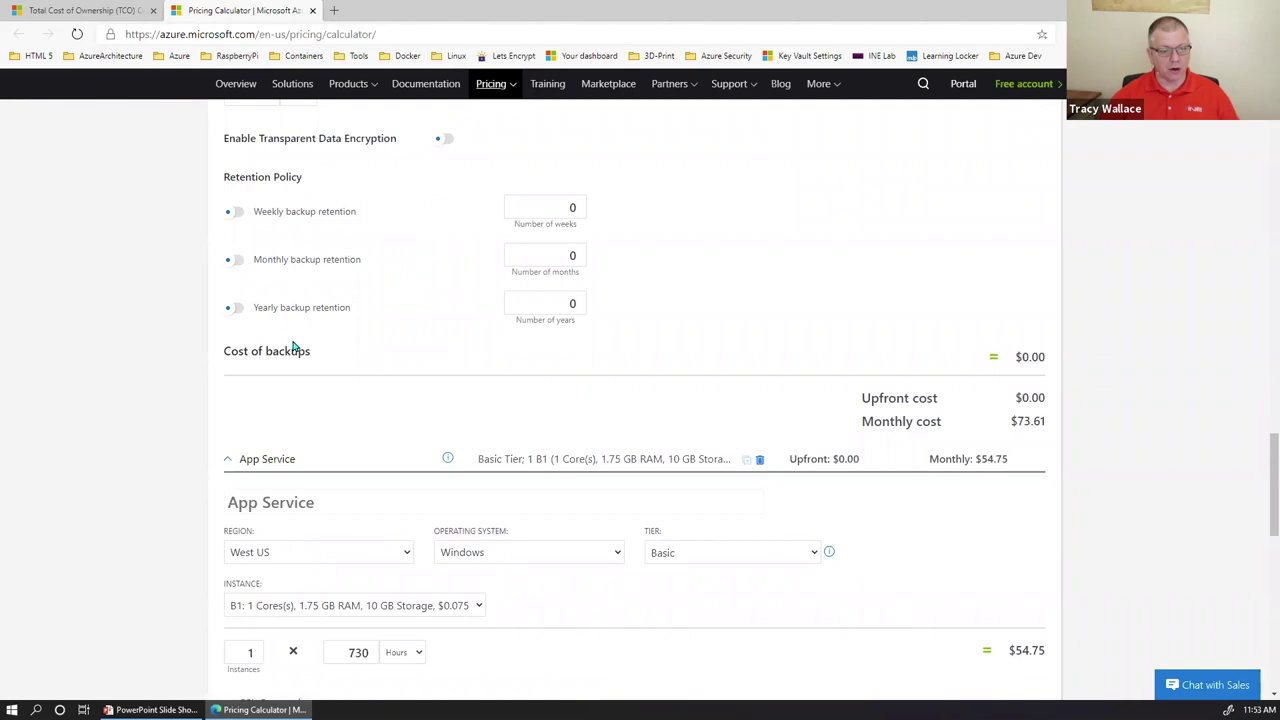
scroll(381, 413, down, 3)
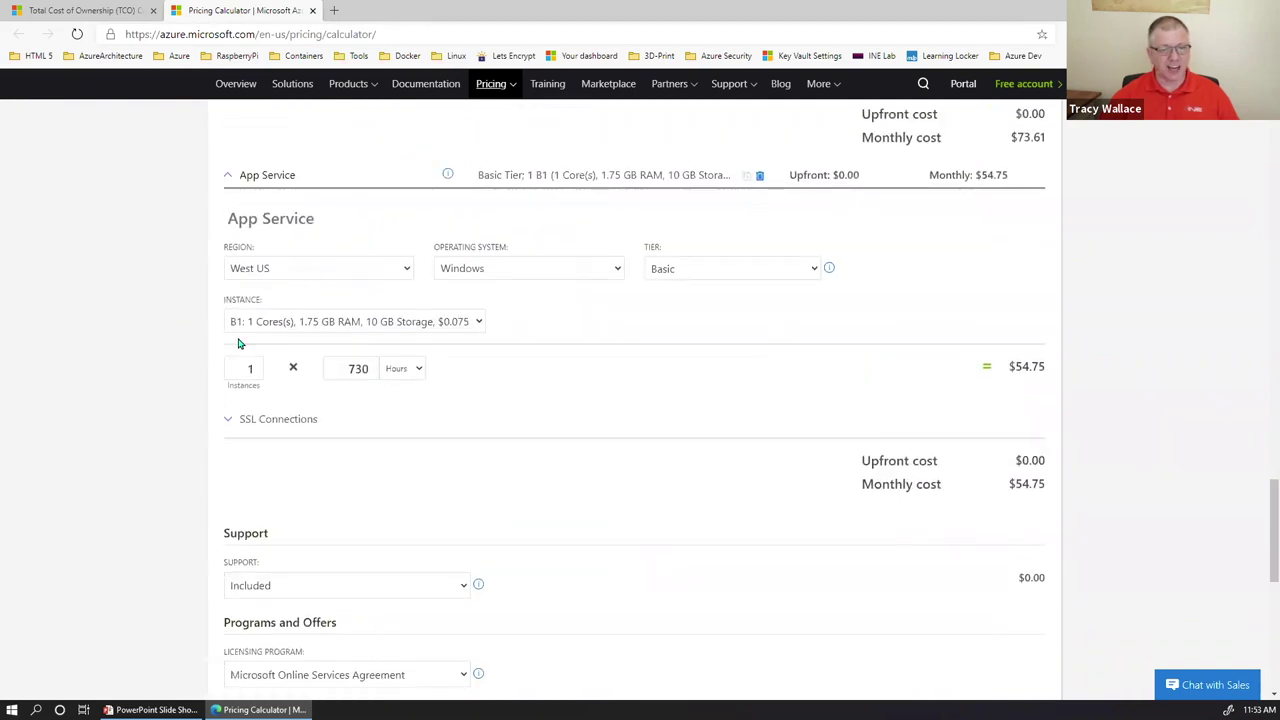
click(285, 270)
scroll(277, 350, up, 3)
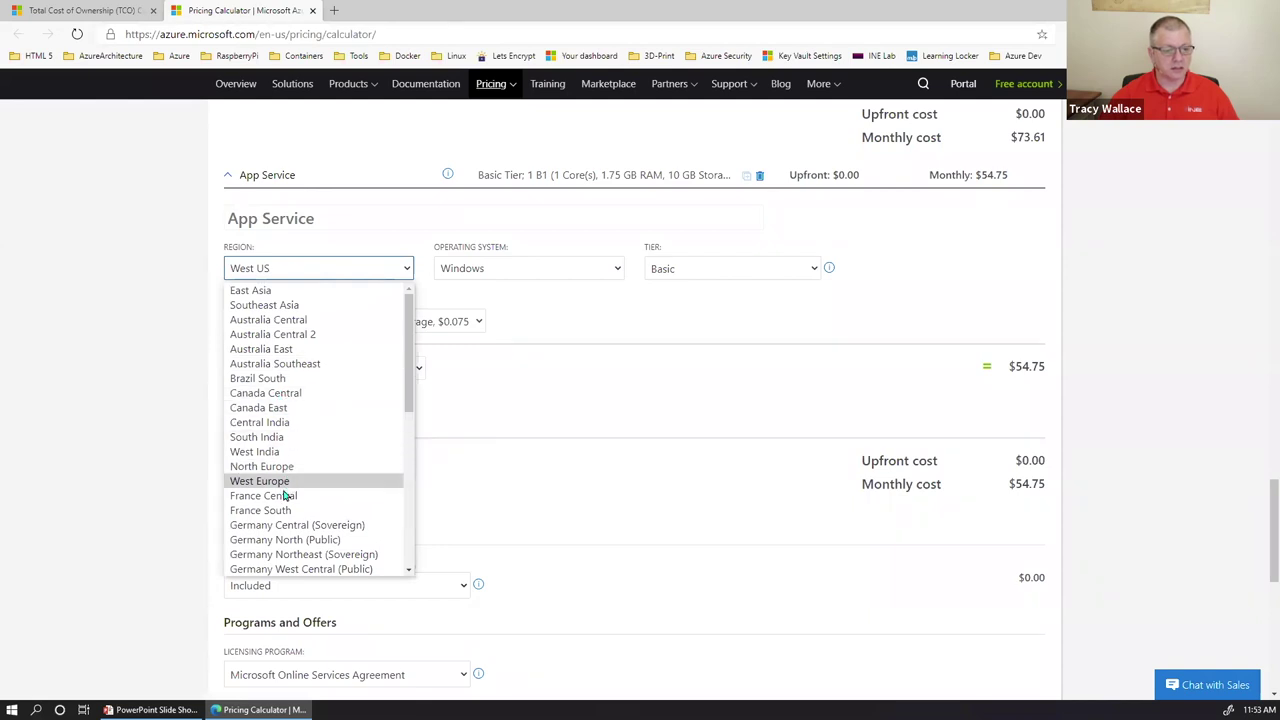
scroll(284, 494, down, 2)
scroll(284, 494, down, 3)
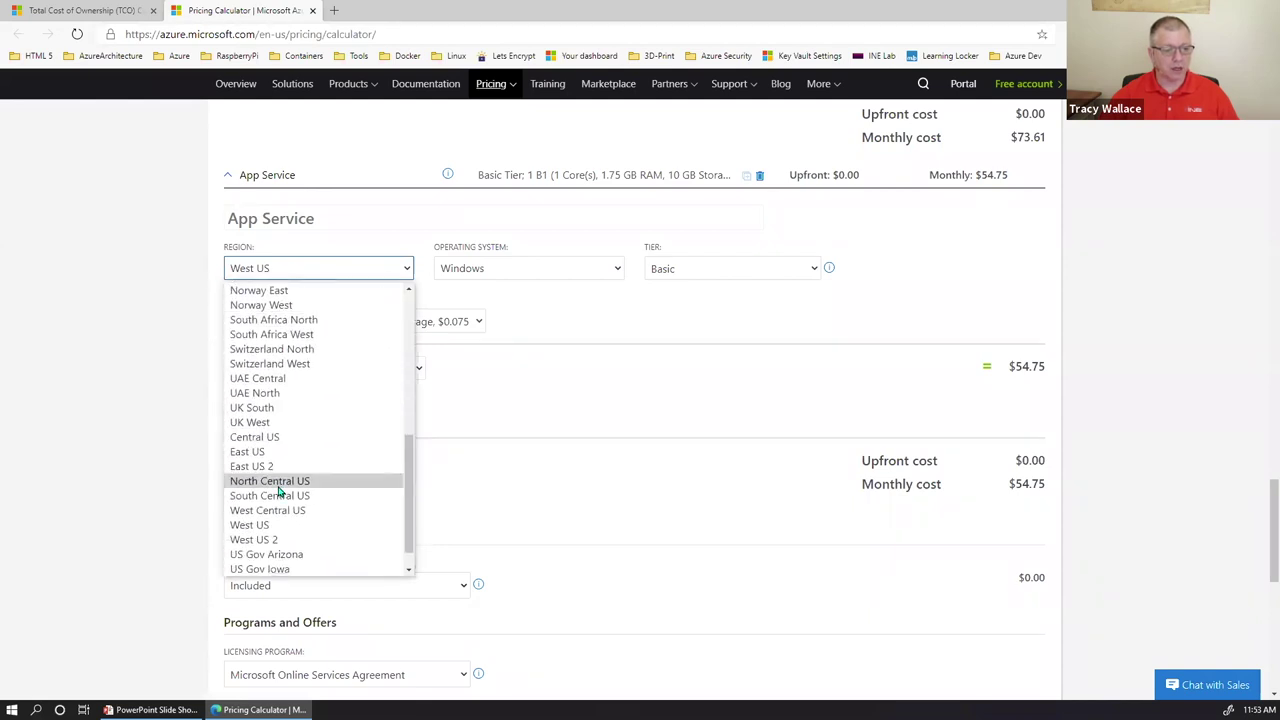
click(258, 452)
- Set the App Service operating system to Linux and its tier to Standard
click(463, 273)
click(460, 306)
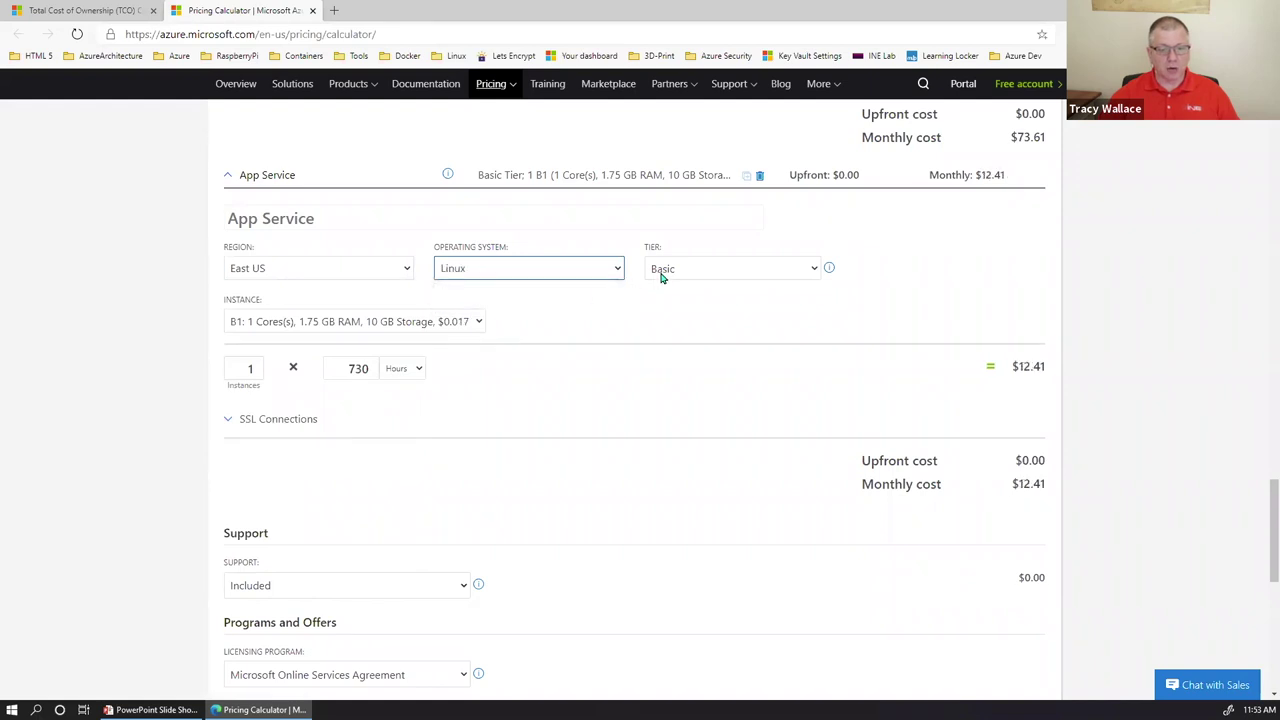
click(665, 274)
click(676, 306)
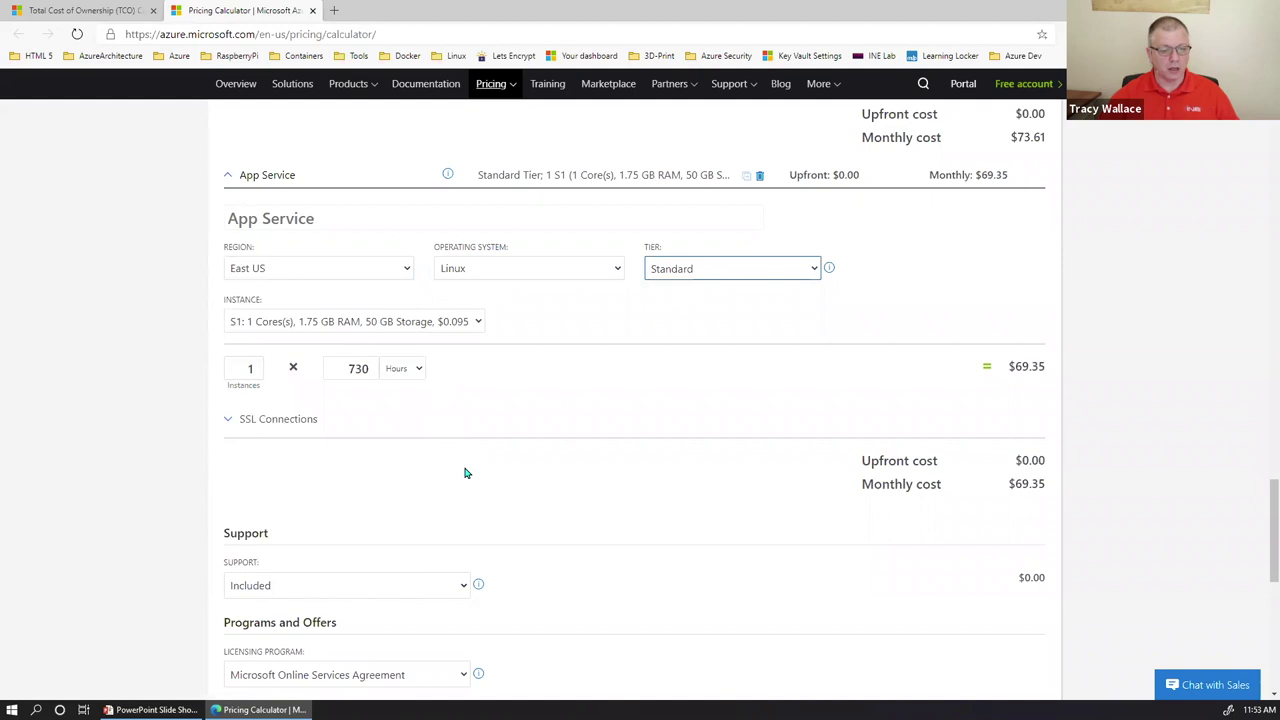
- Highlight the total estimated monthly cost at the end of the estimate
scroll(465, 472, down, 2)
scroll(465, 472, down, 2)
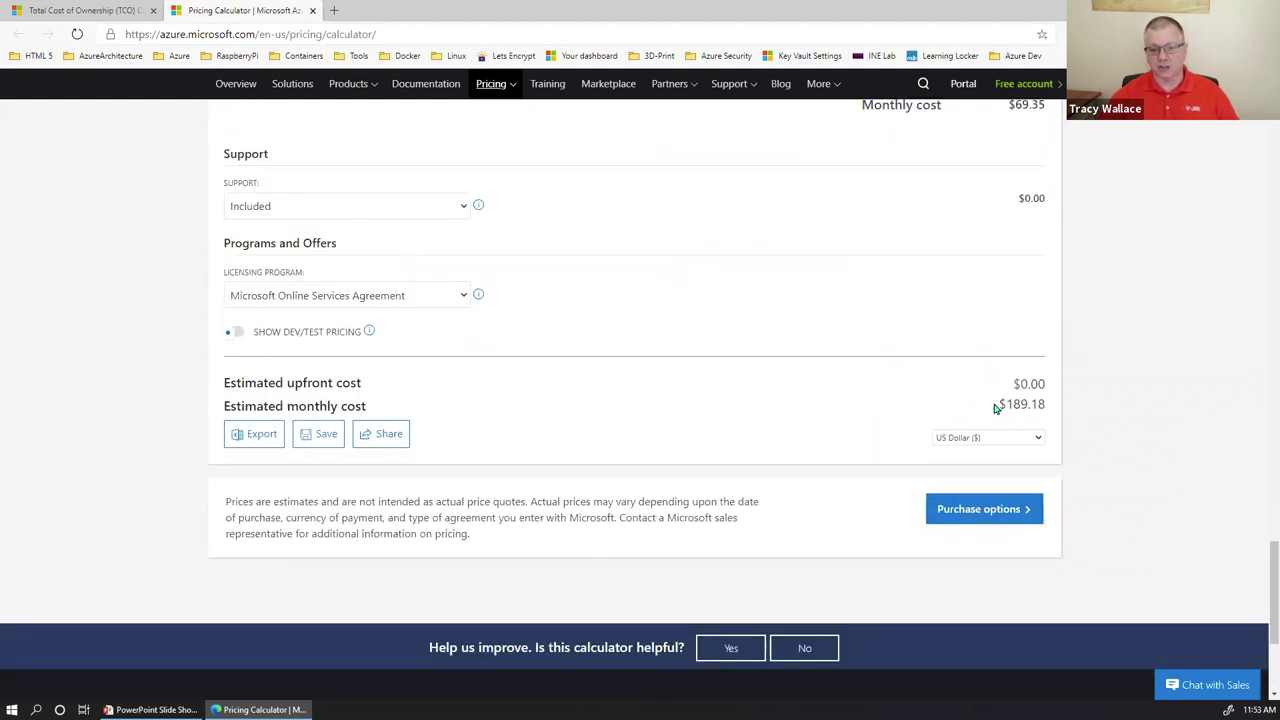
drag(998, 410, 1046, 406)
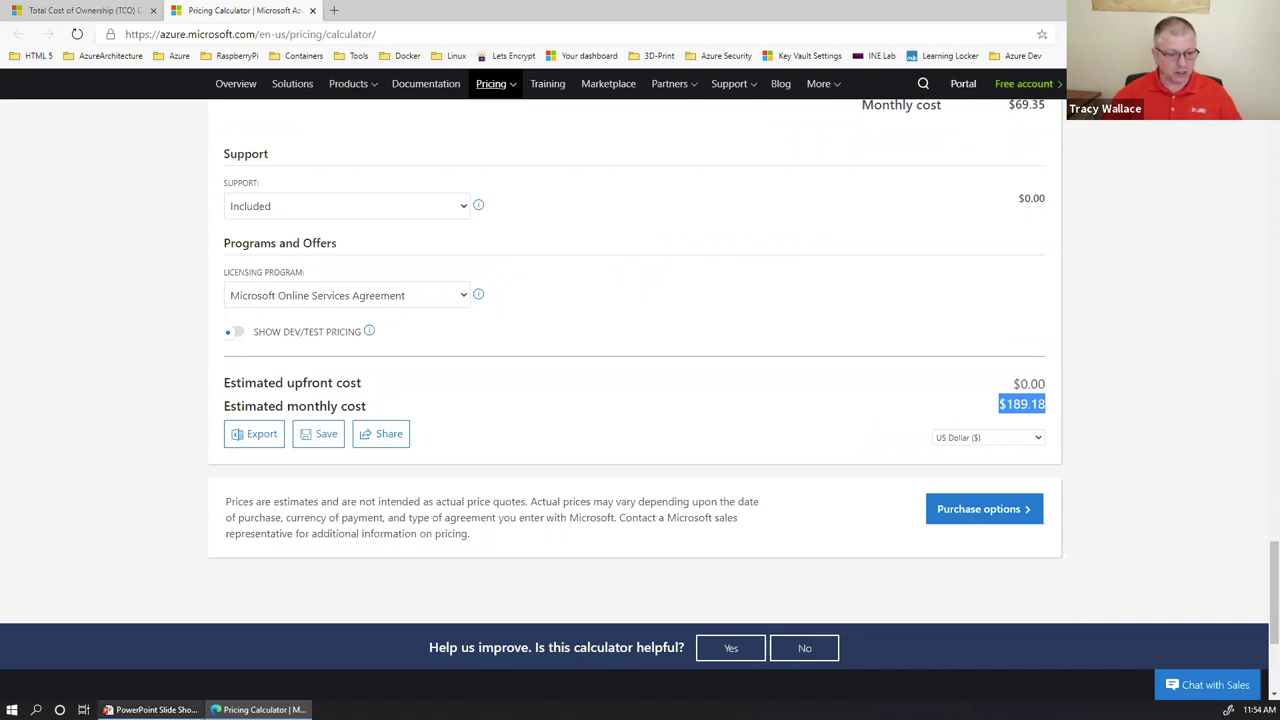
- Switch to the PowerPoint slide show, open the Azure compliance documentation link and look through its compliance offerings
mouse_move(152, 709)
click(151, 655)
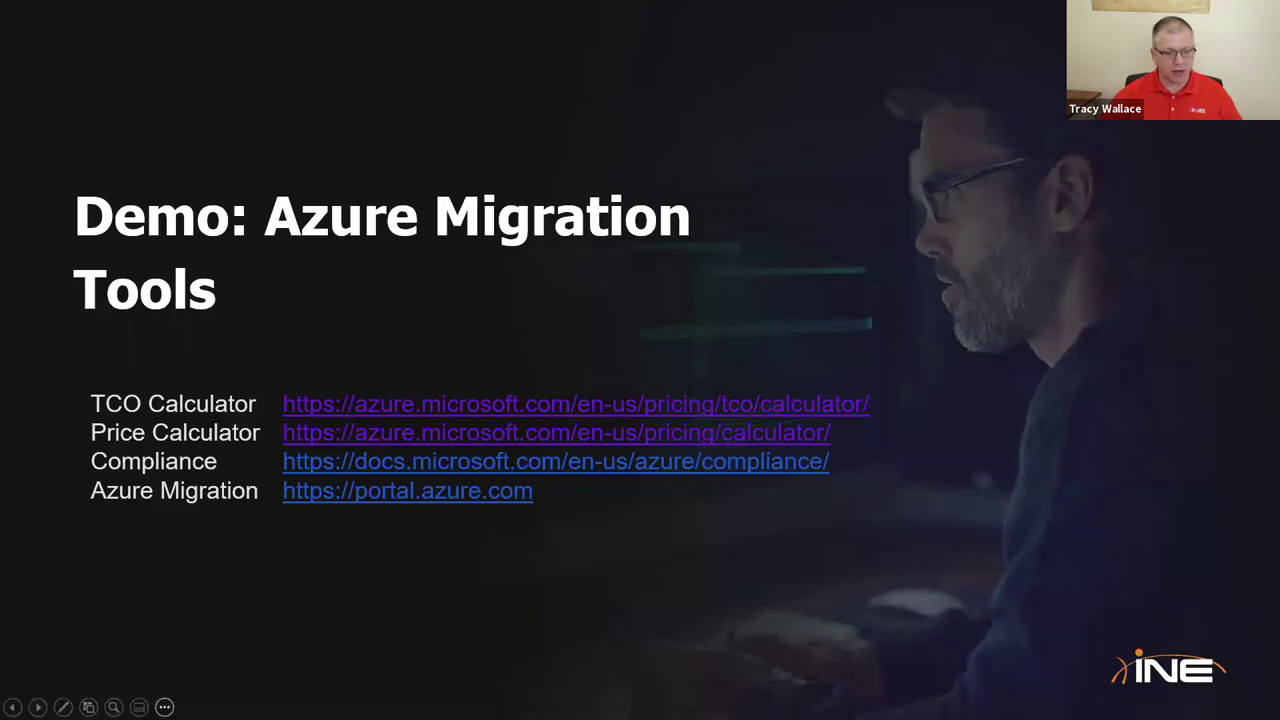
click(587, 466)
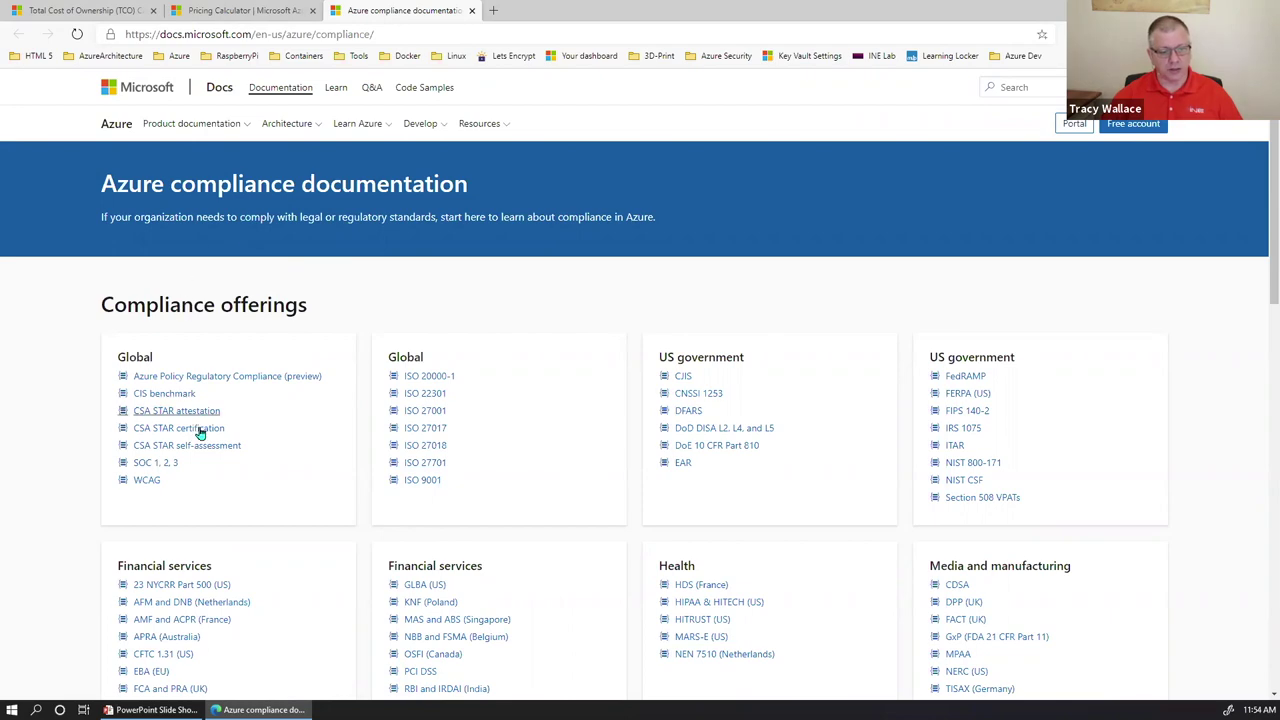
scroll(203, 434, down, 3)
scroll(205, 436, down, 1)
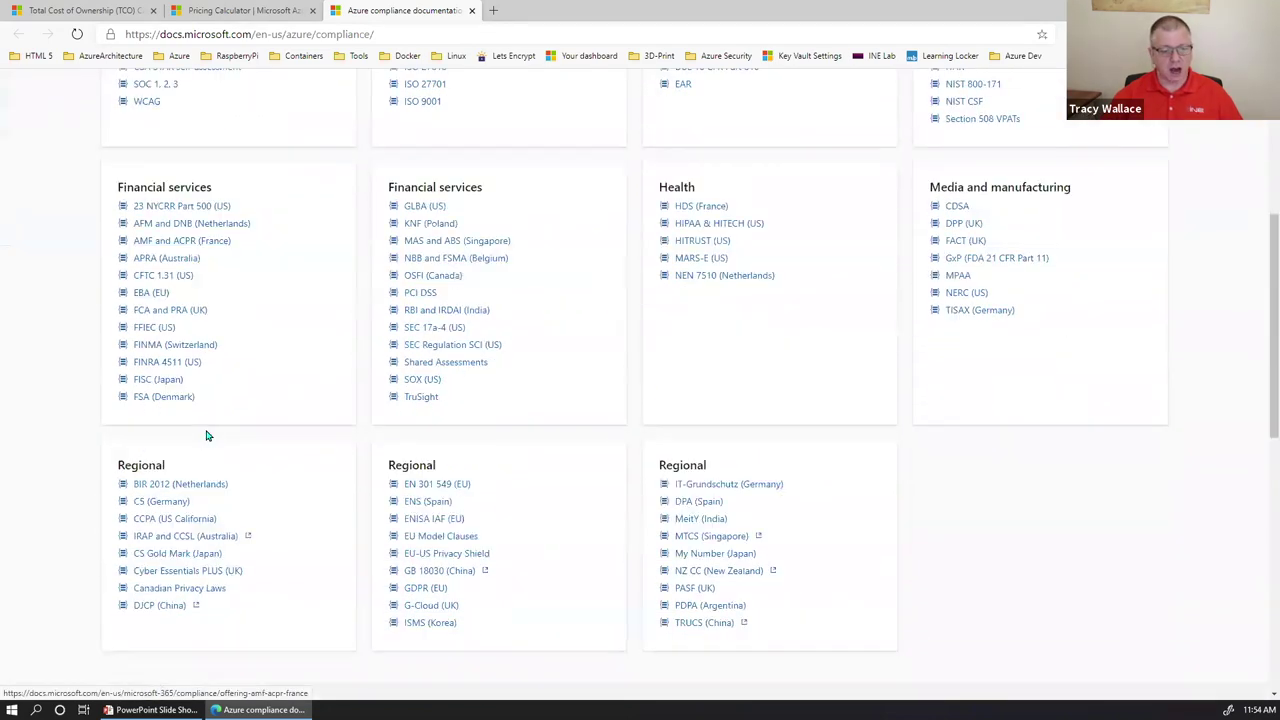
scroll(207, 435, up, 4)
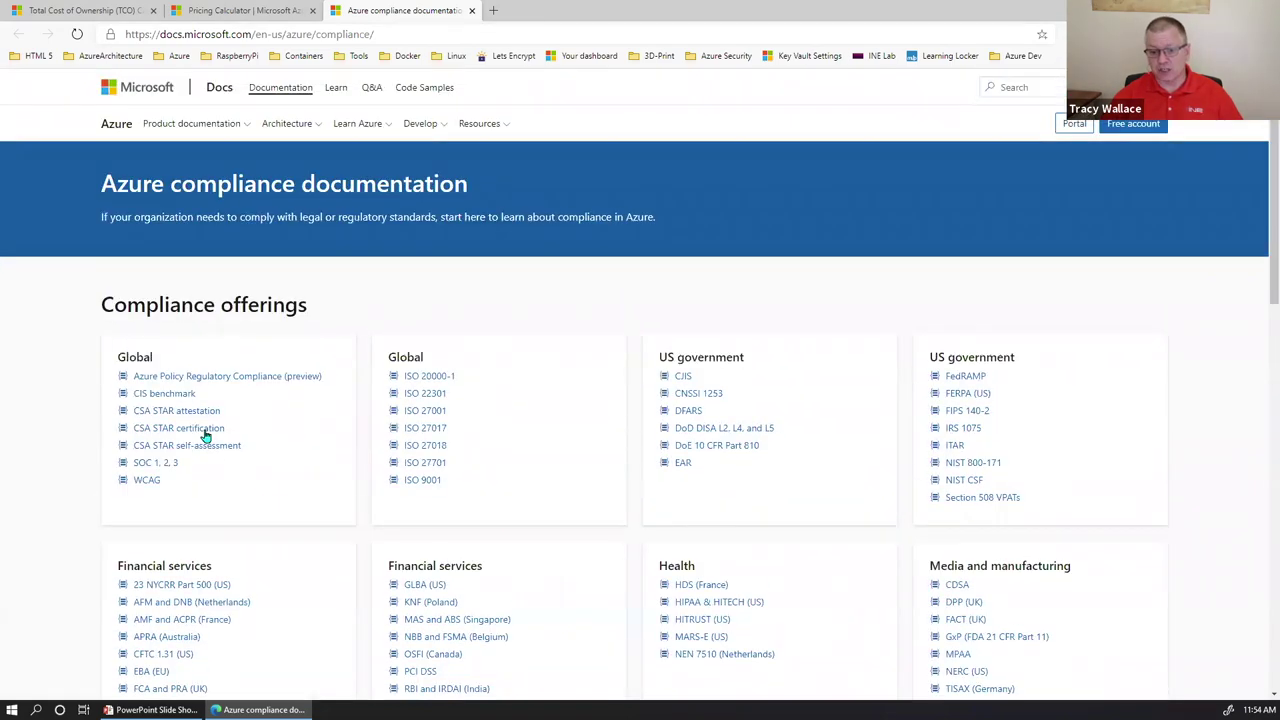
- Open the FIPS 140-2 offering under US government and read through its overview, in-scope cloud services and frequently asked questions
click(955, 412)
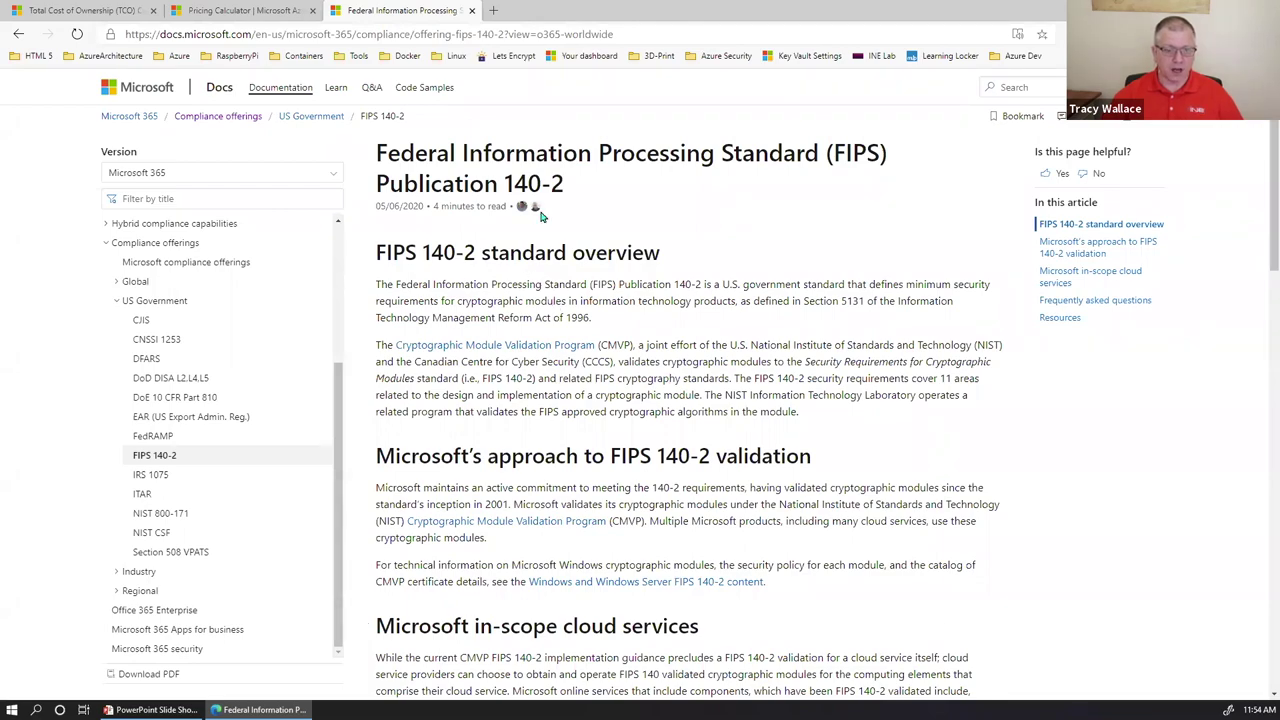
scroll(533, 372, down, 3)
scroll(533, 372, down, 3)
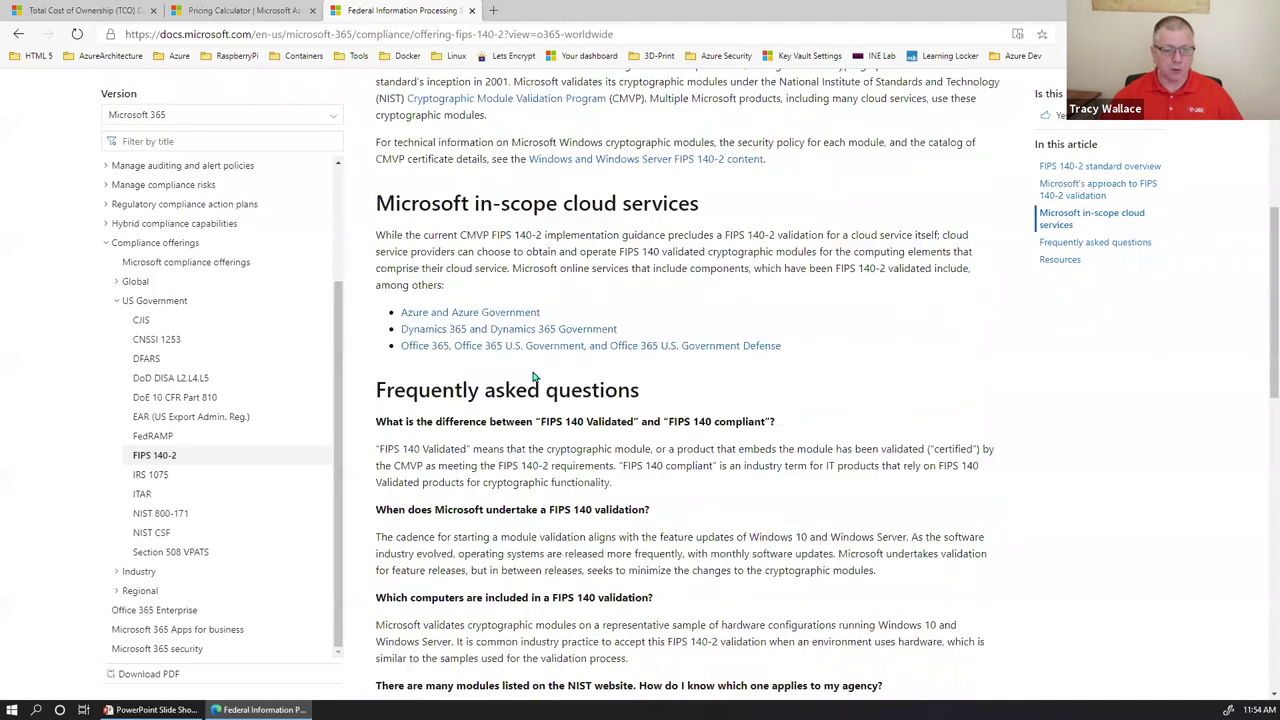
scroll(533, 377, up, 2)
scroll(533, 377, up, 4)
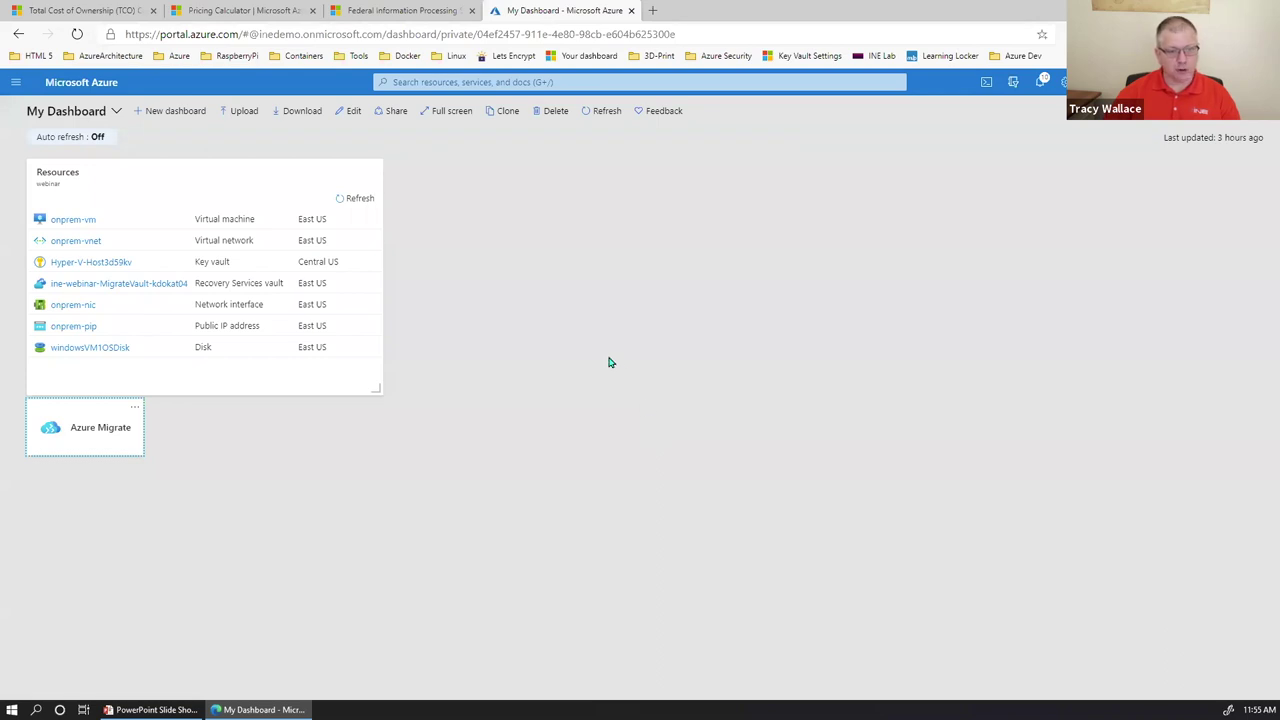
- Open Azure Migrate from the portal dashboard and review the additional assessment and migration tools available for servers
click(98, 432)
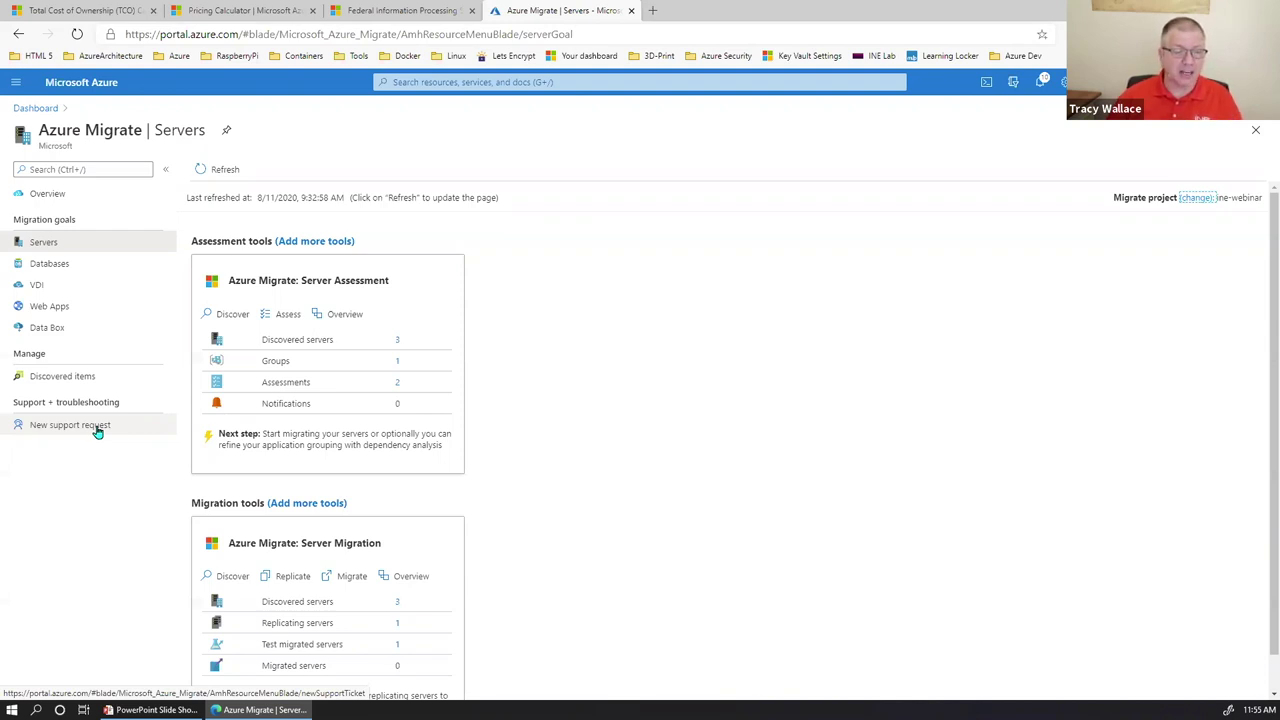
click(307, 244)
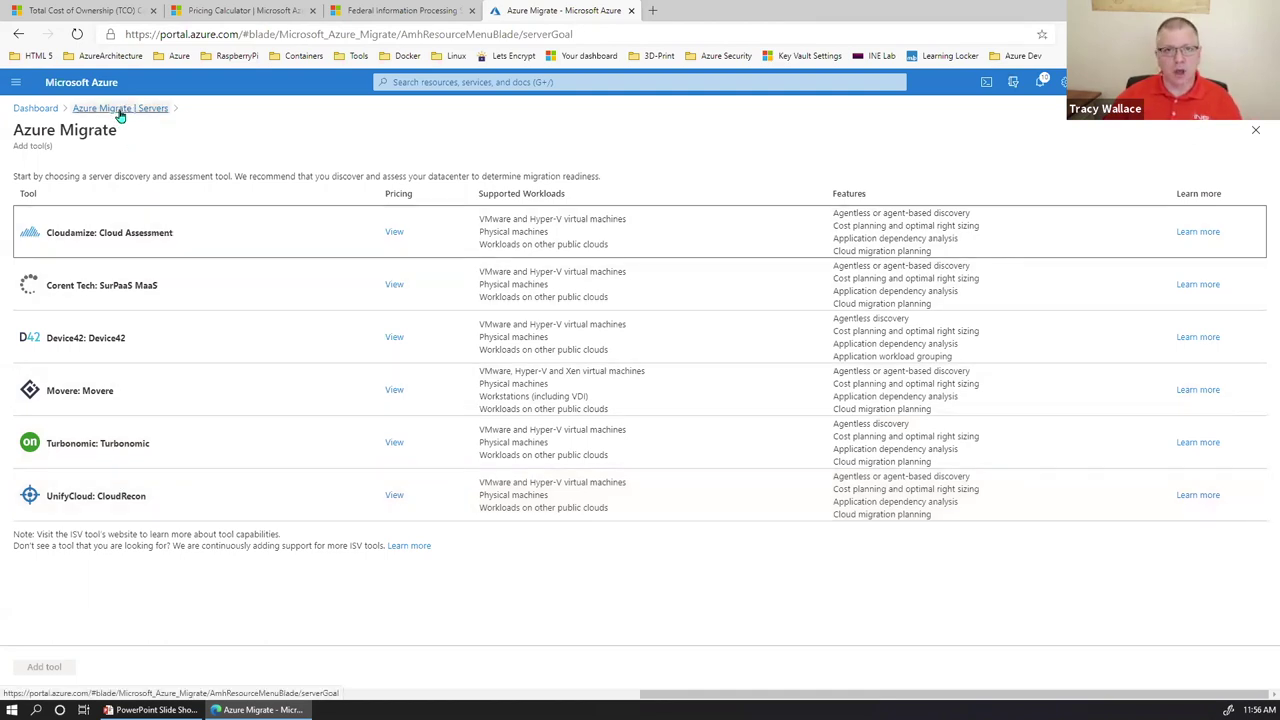
click(120, 110)
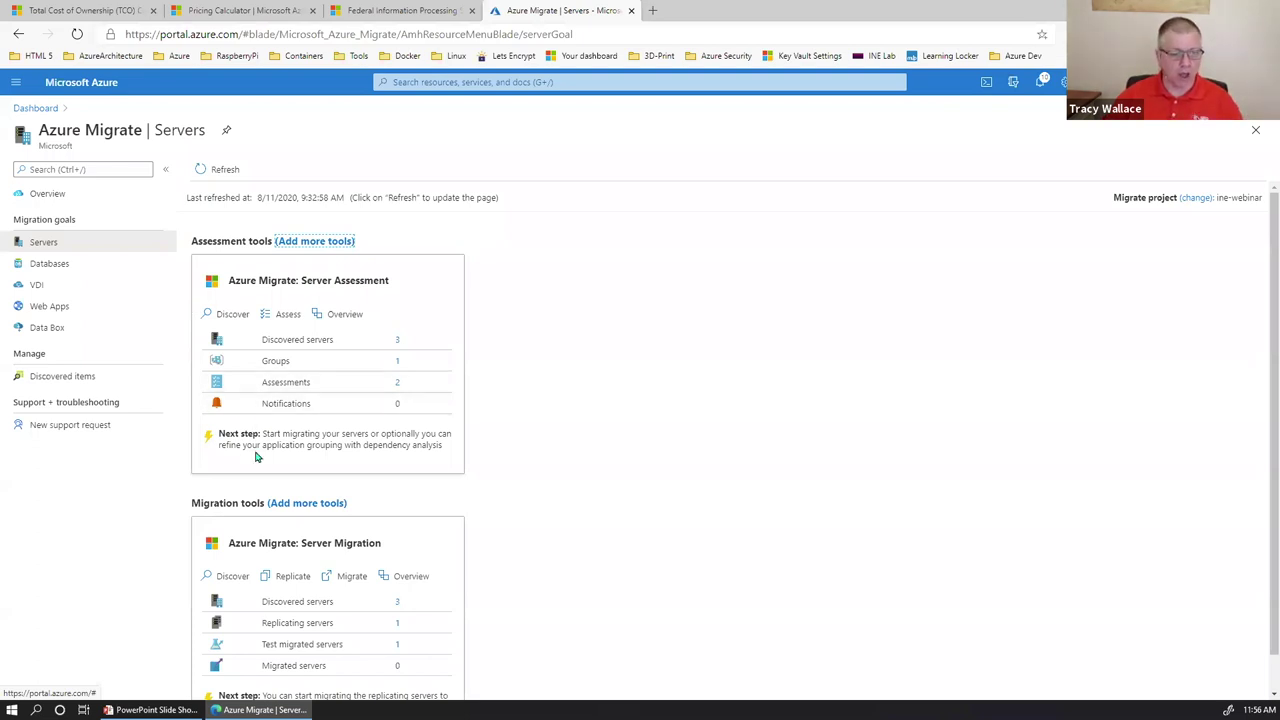
click(306, 504)
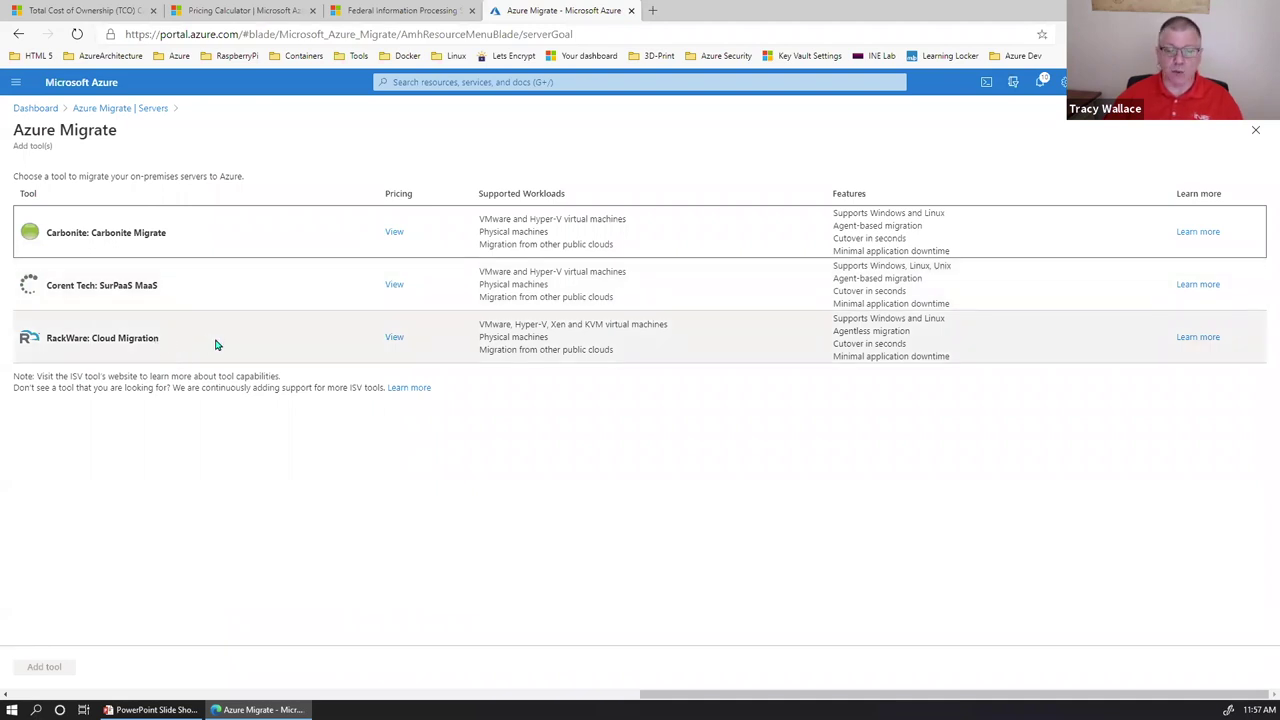
click(137, 111)
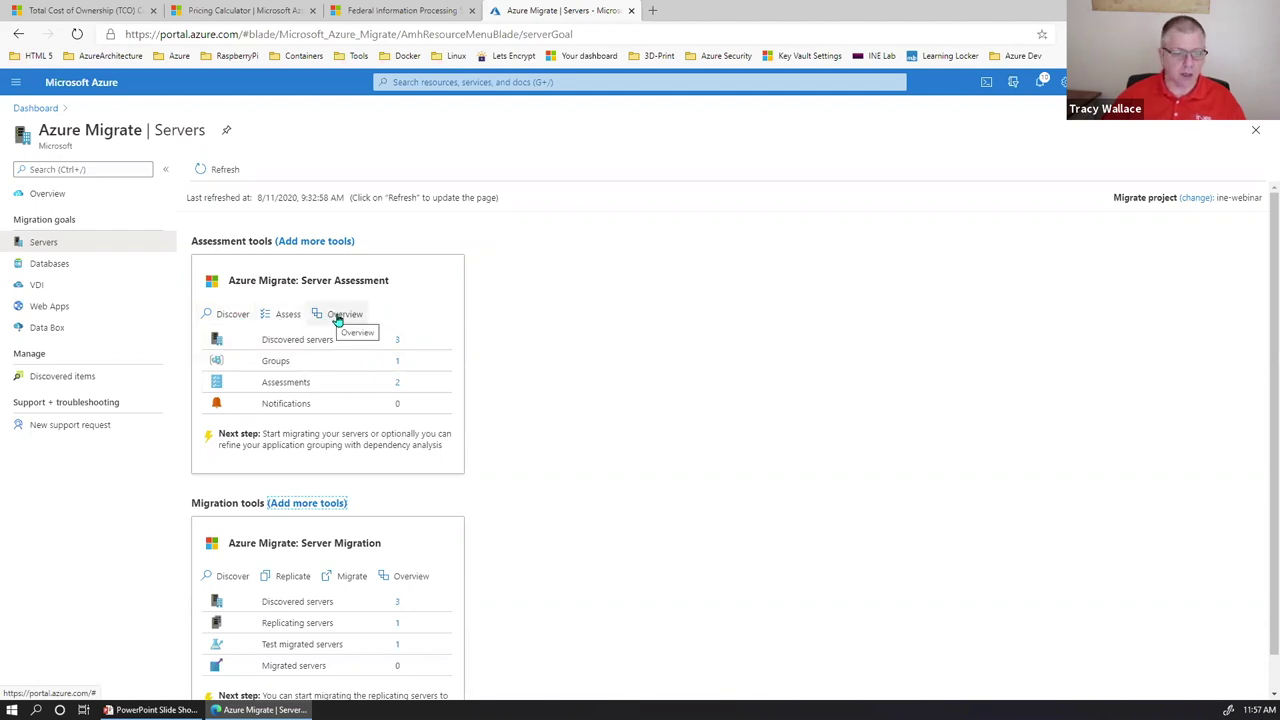
- Open machine discovery for Server Assessment and examine the appliance options for VMware vSphere, Hyper-V and physical machines
click(232, 316)
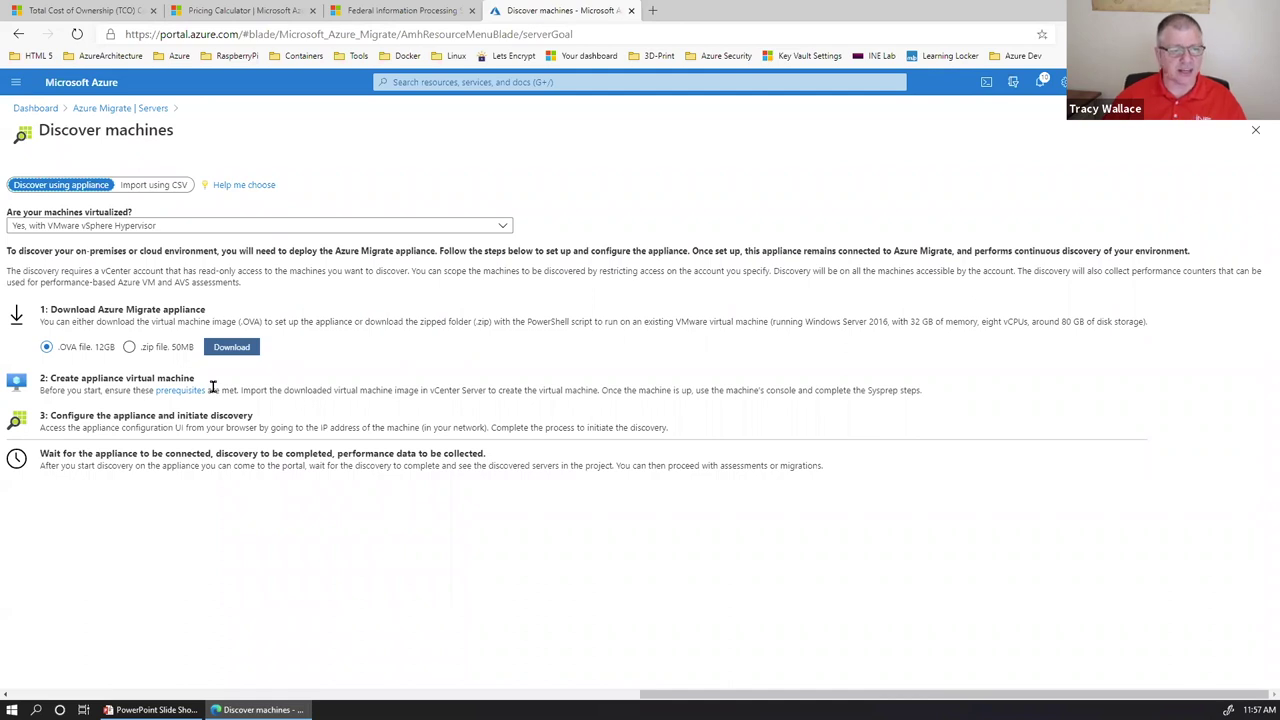
click(164, 226)
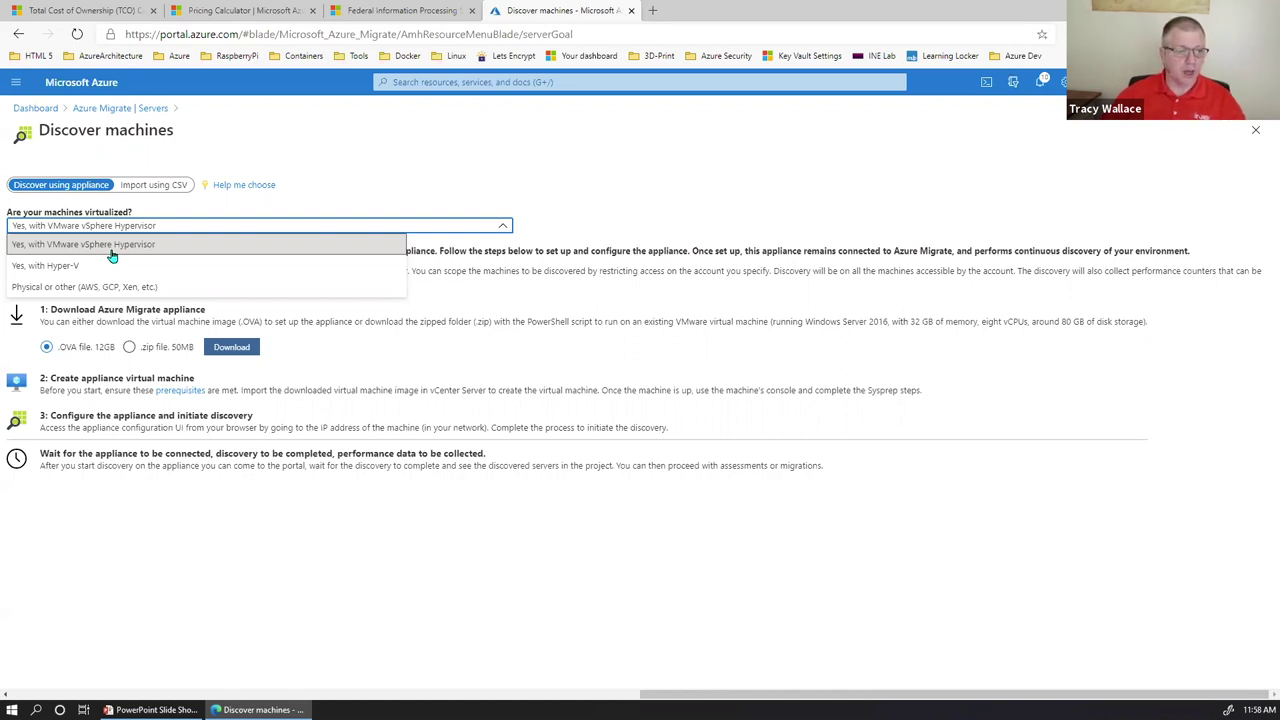
click(77, 245)
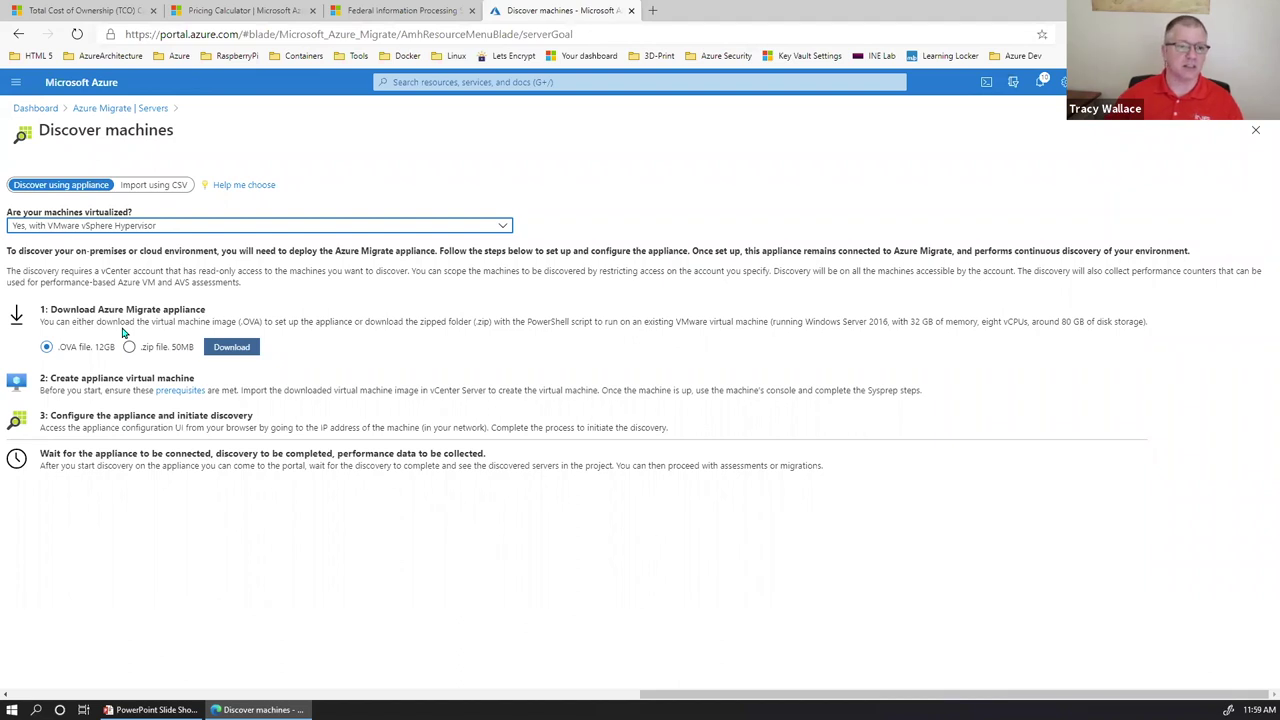
click(139, 226)
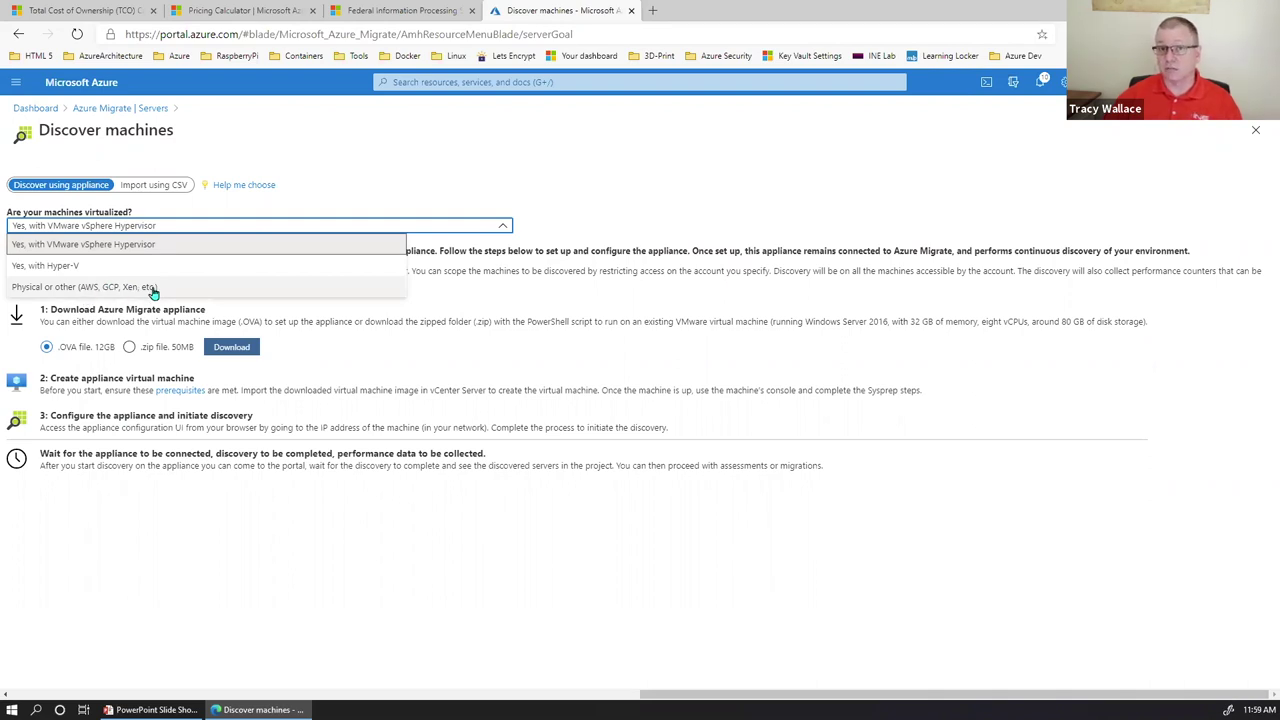
- Review the CSV import method and its template download for machine discovery, and return to the Azure Migrate servers page
click(146, 186)
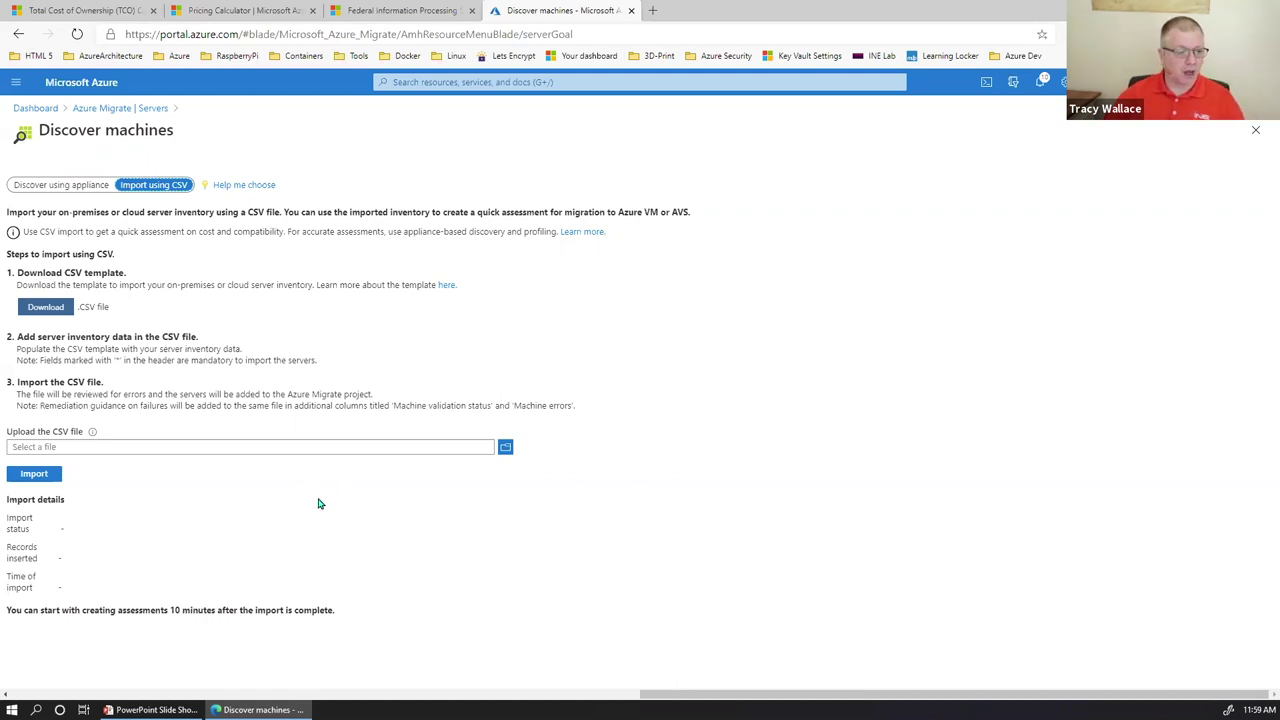
click(40, 313)
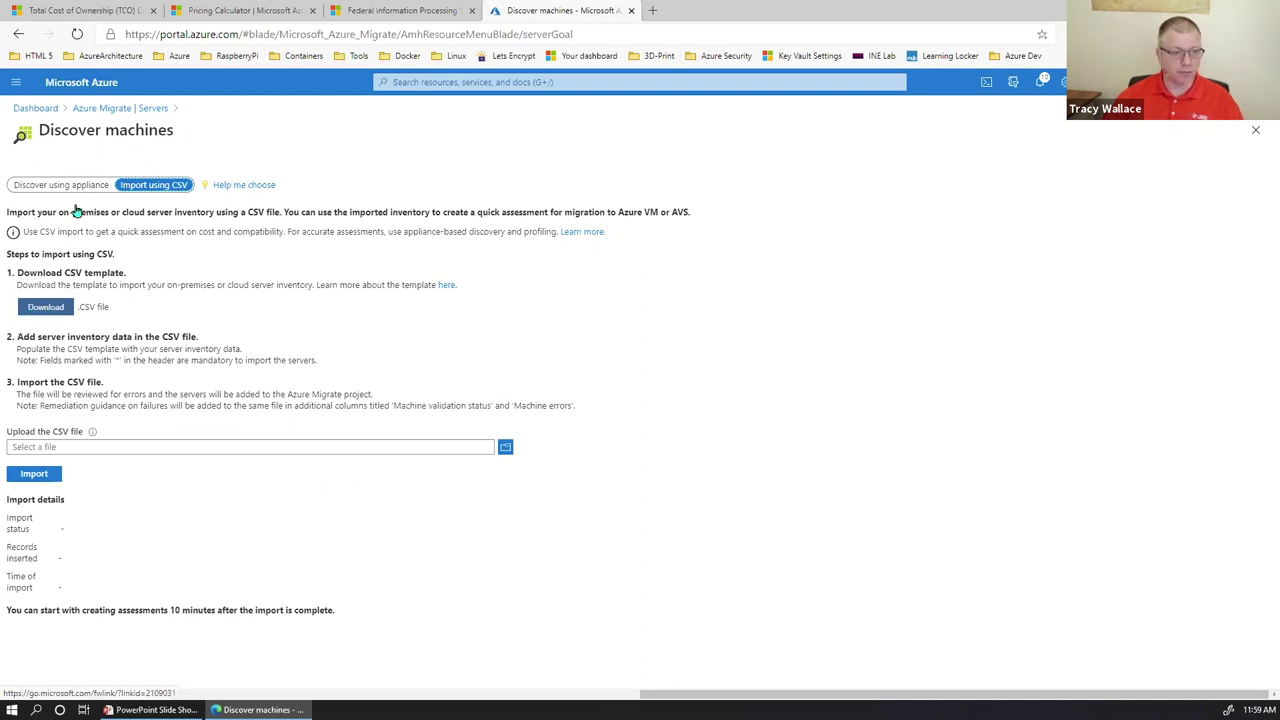
click(125, 112)
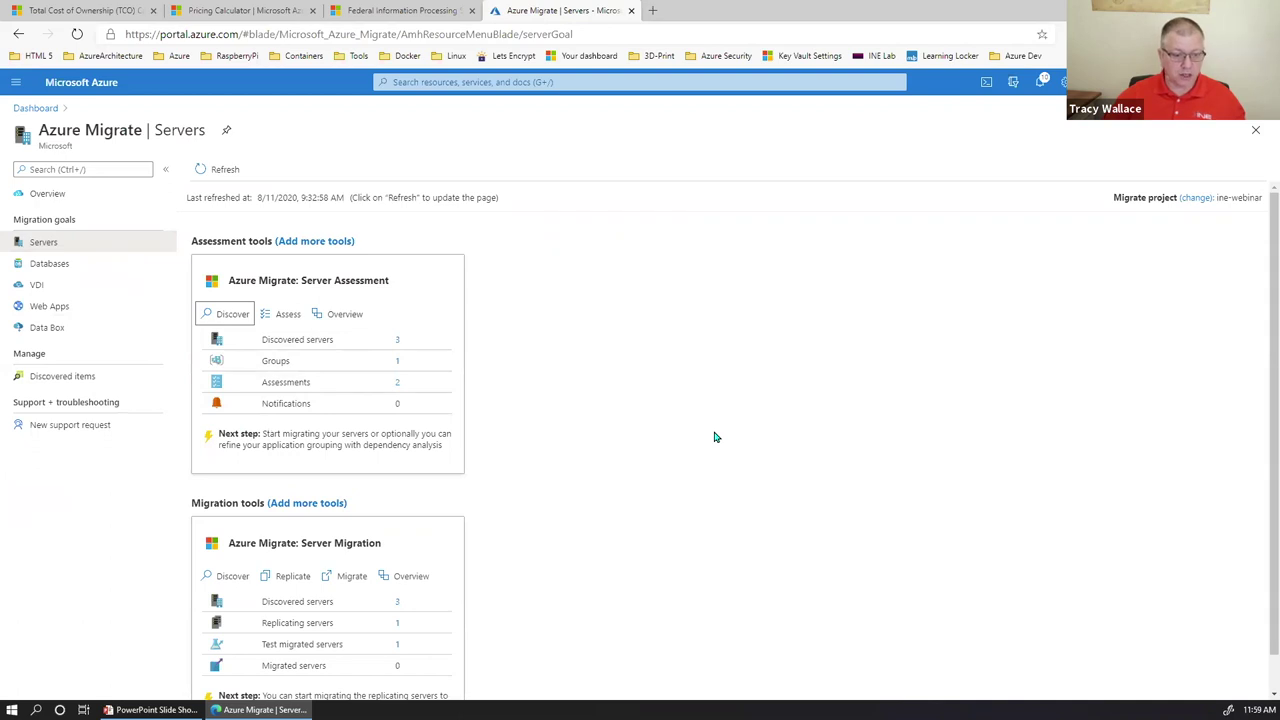
- Start a server assessment named Demo, with type Azure VM and machines discovered from Azure Migrate appliance as the discovery source
key(ctrl+plus)
key(ctrl+plus)
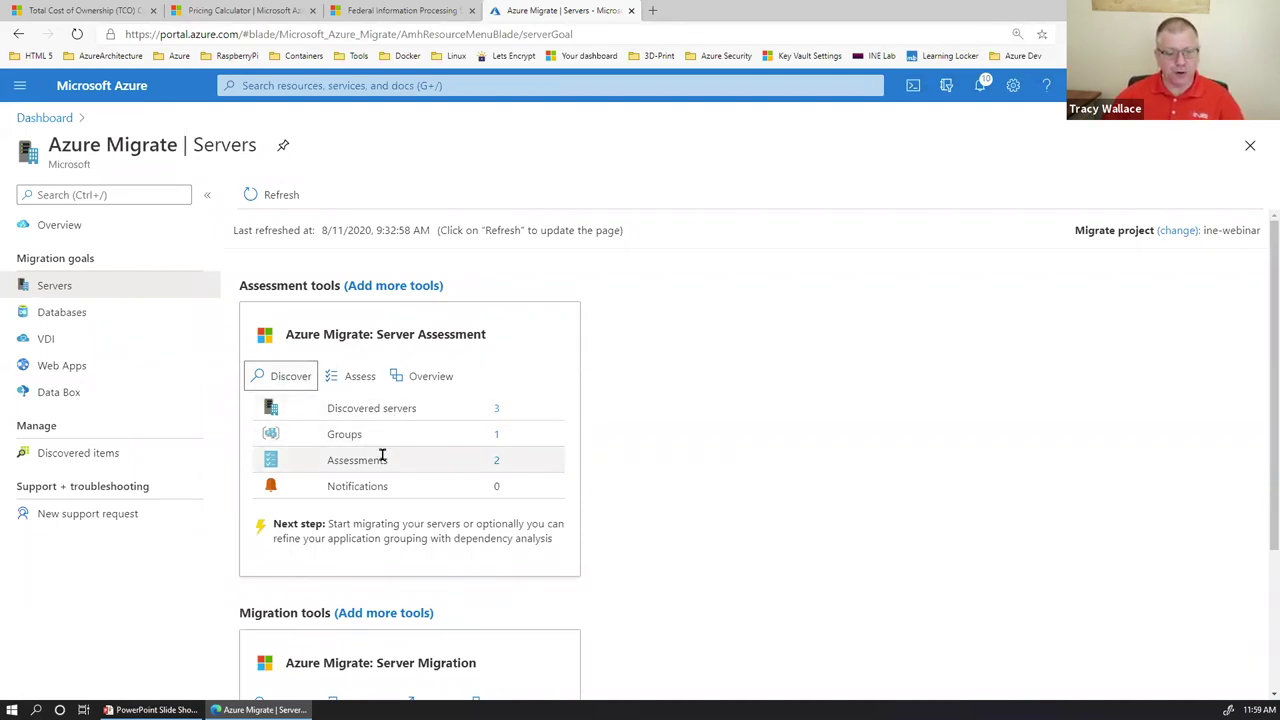
click(357, 380)
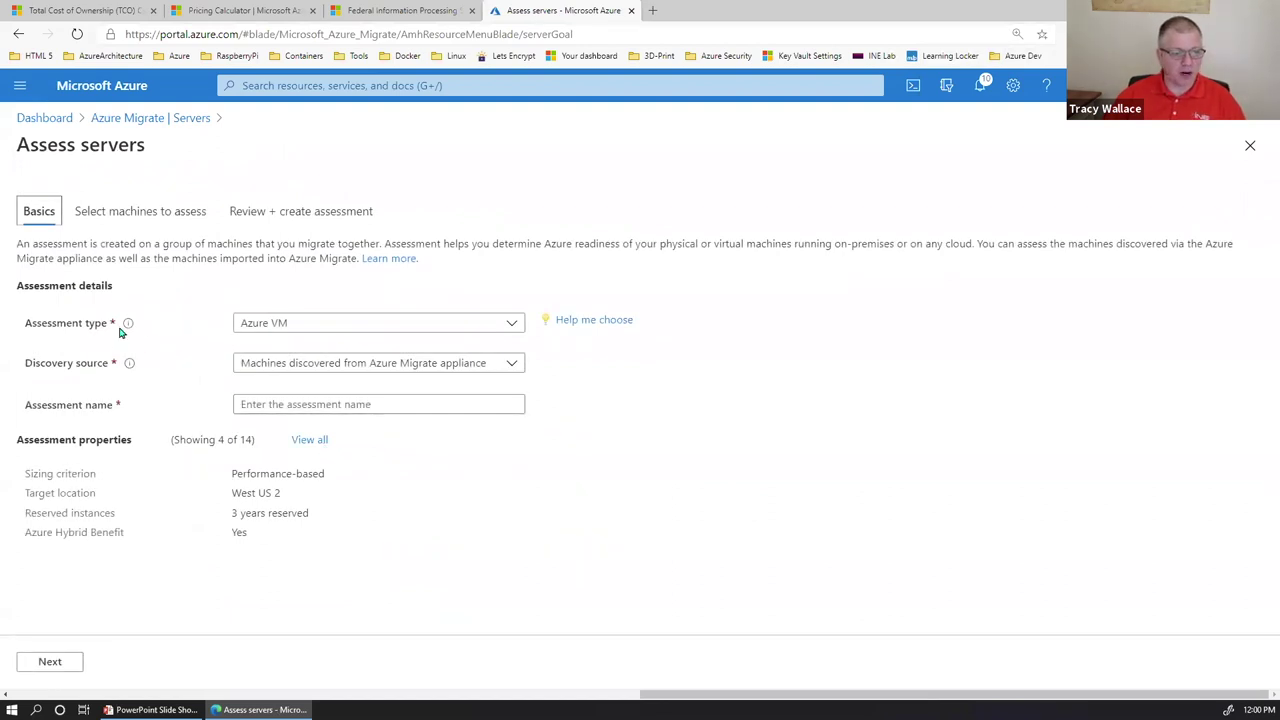
click(301, 330)
click(301, 330)
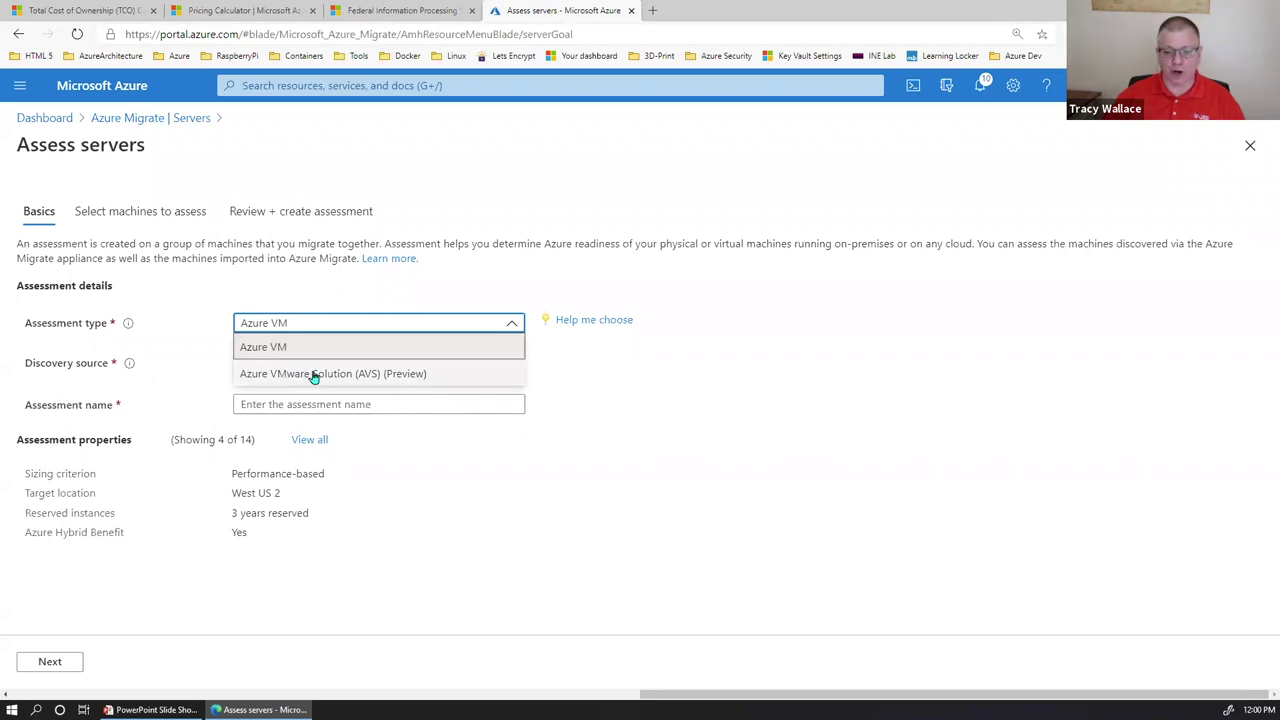
click(306, 350)
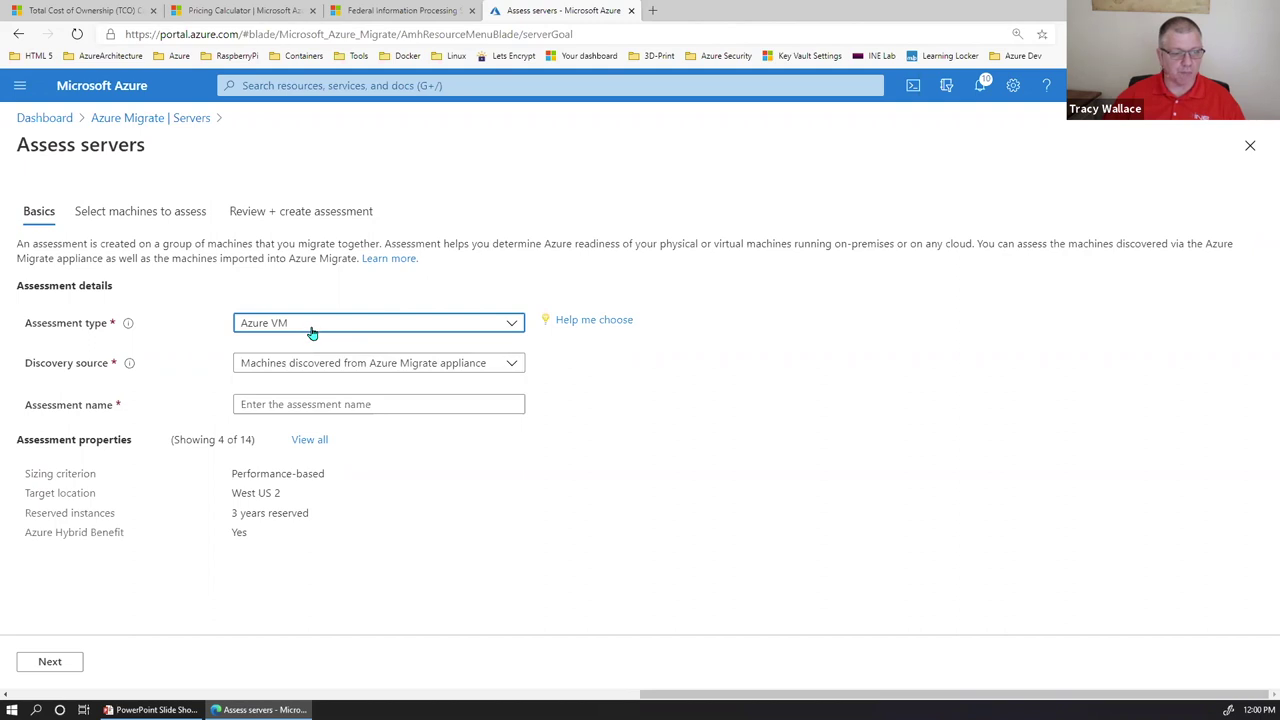
click(327, 368)
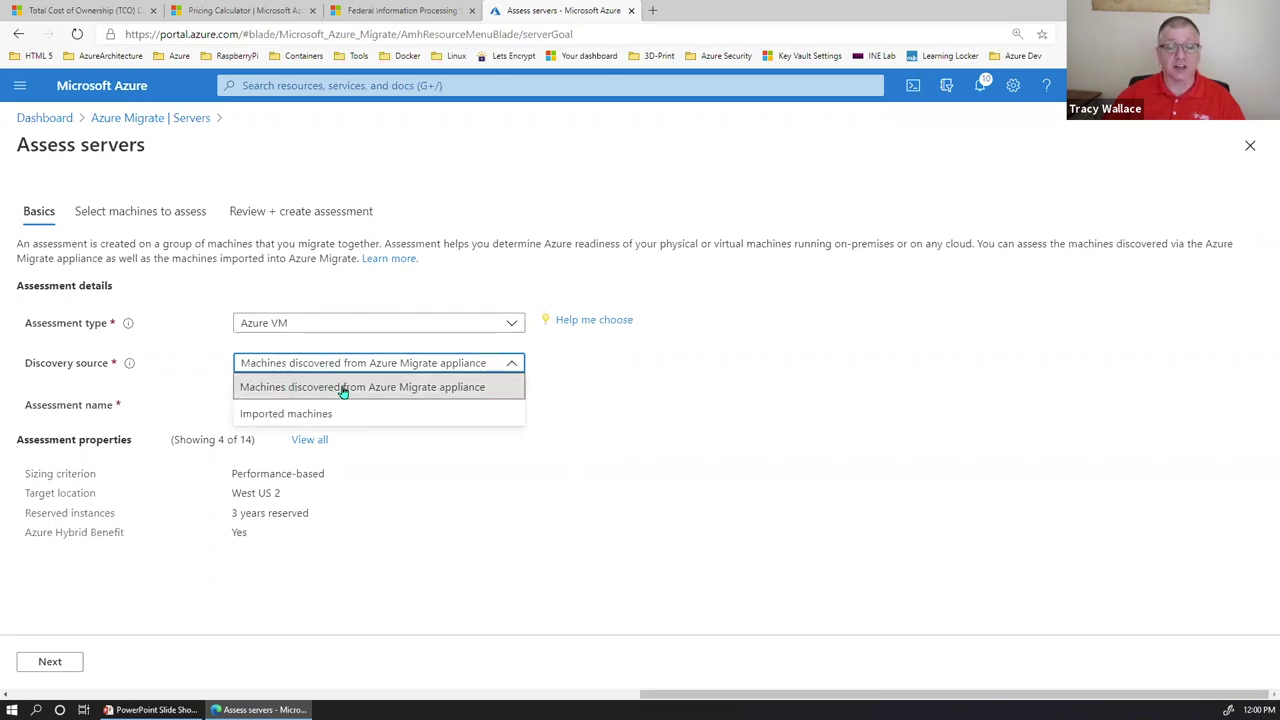
click(343, 388)
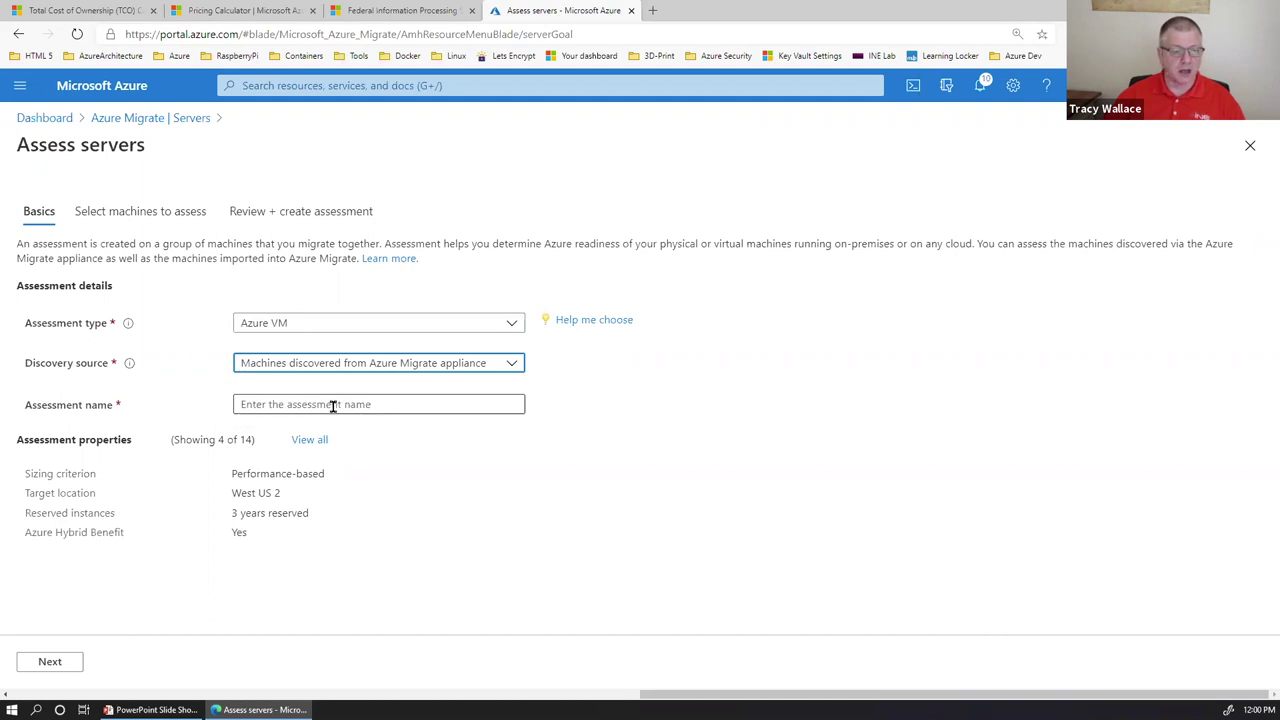
click(330, 405)
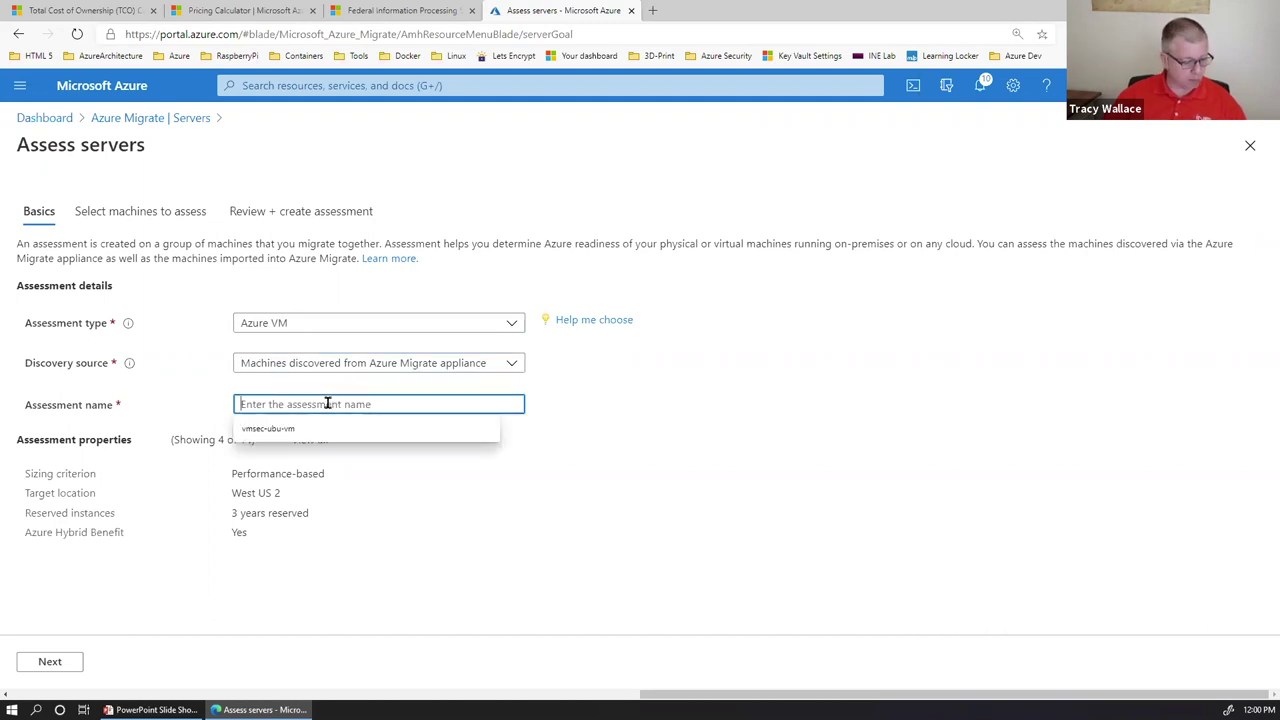
text(Demo)
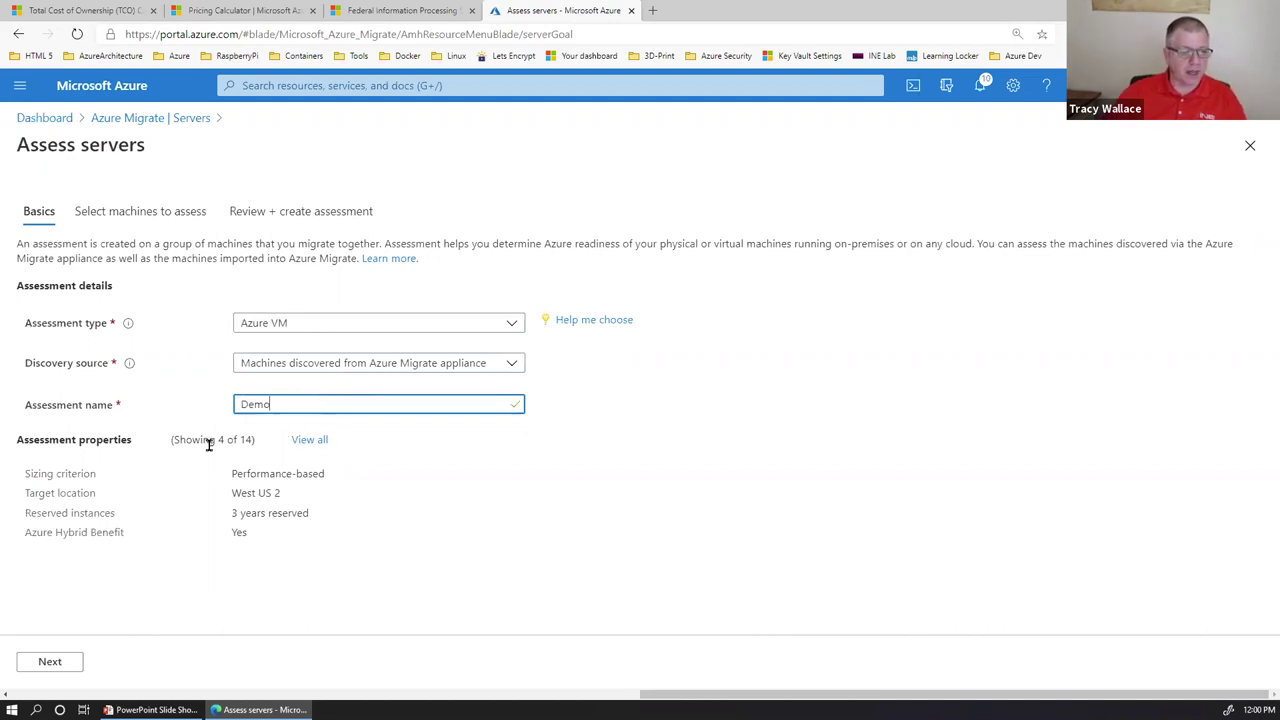
- Open the full assessment properties and set the target location to East US
click(306, 440)
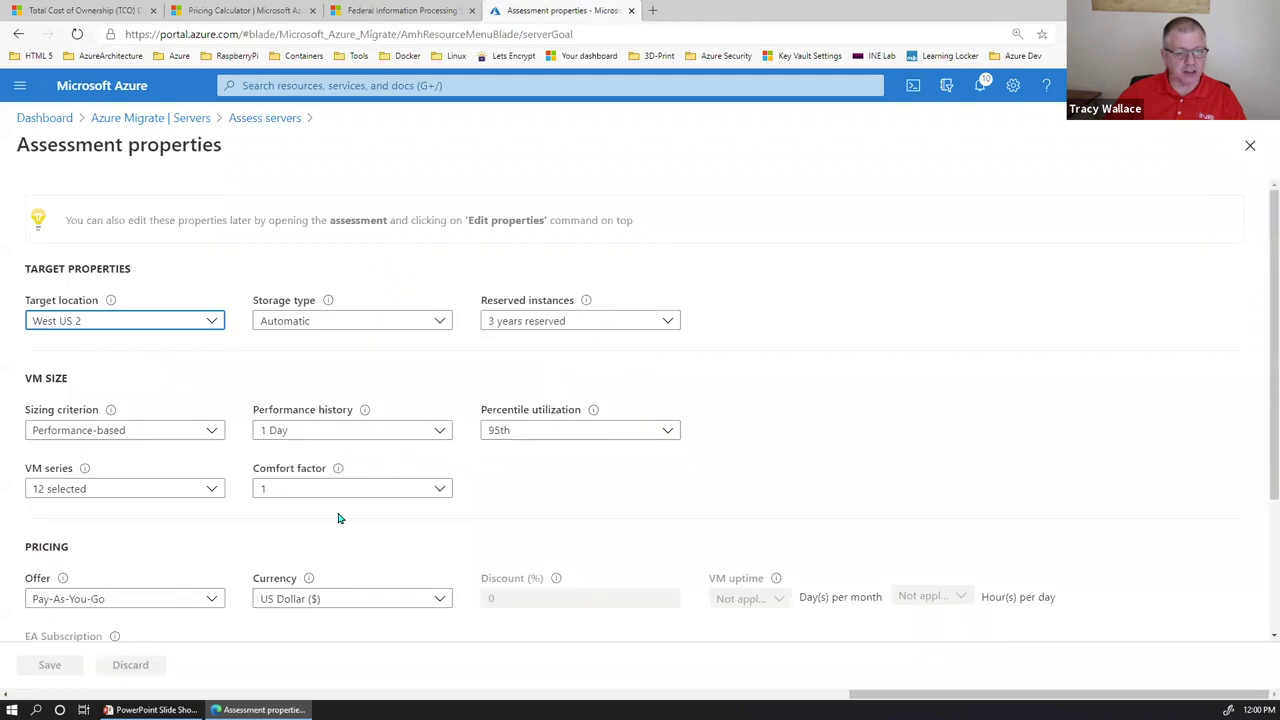
click(177, 326)
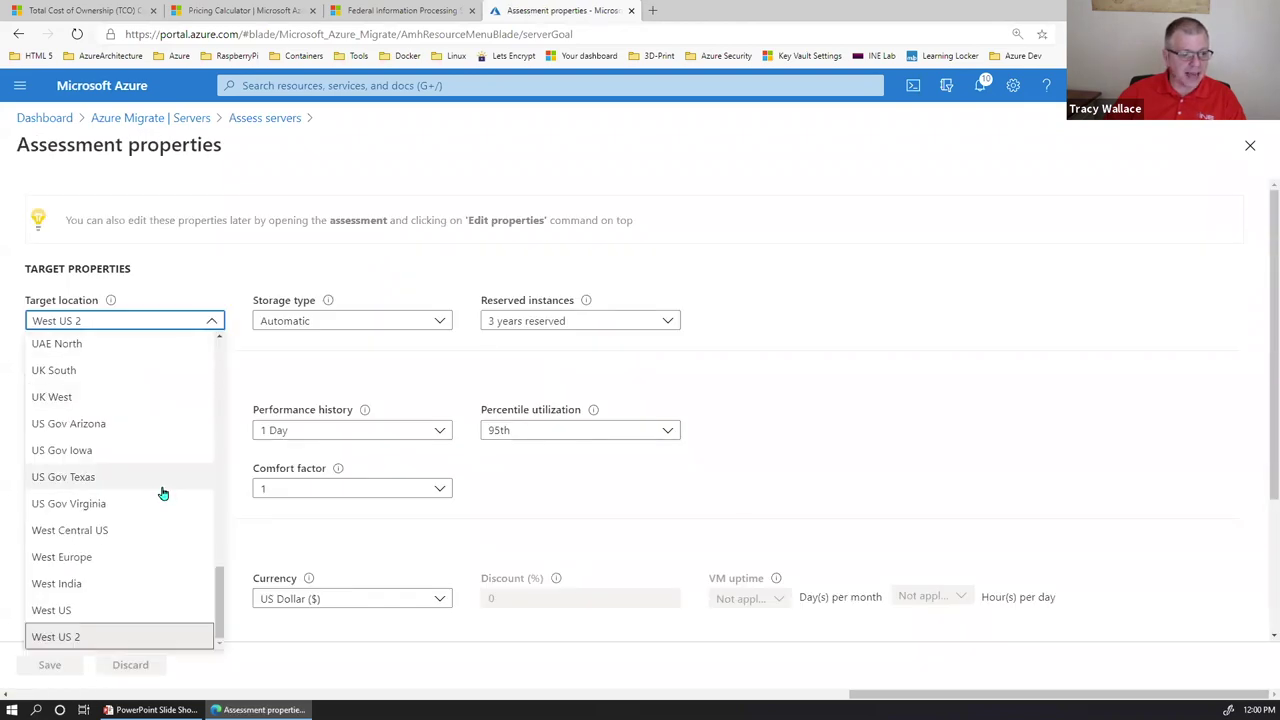
scroll(163, 487, up, 5)
scroll(160, 485, up, 4)
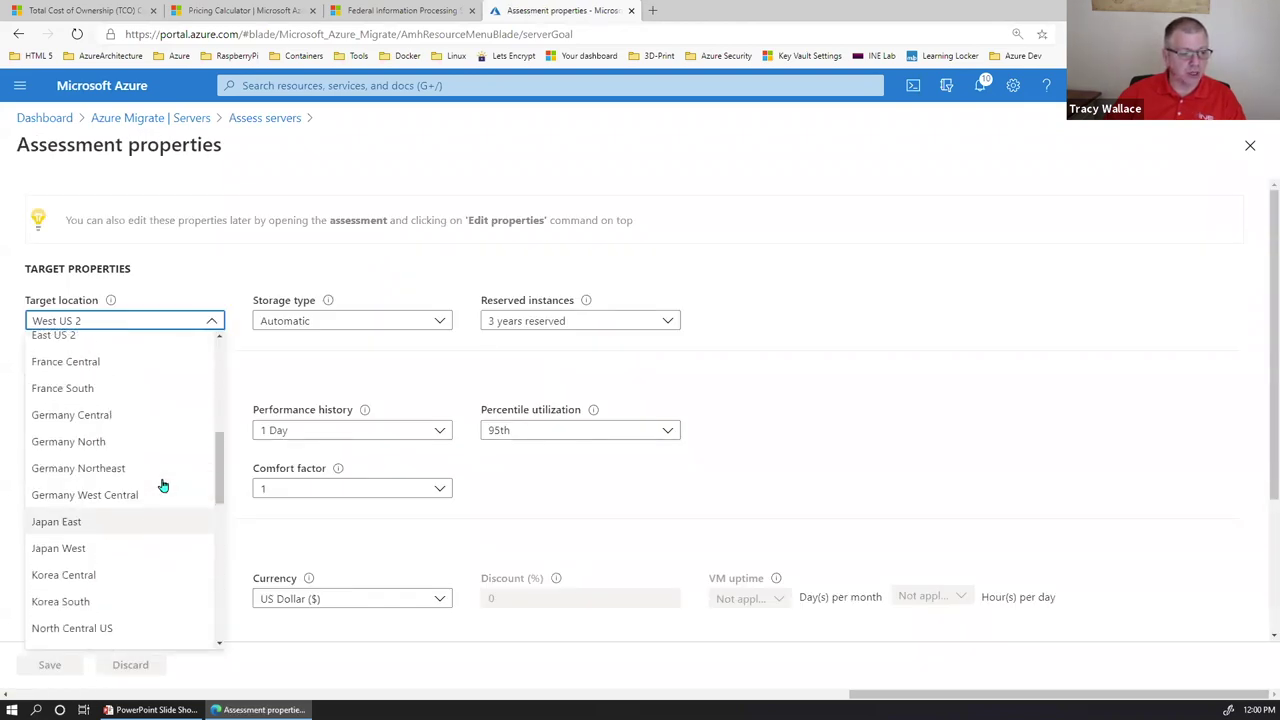
click(72, 564)
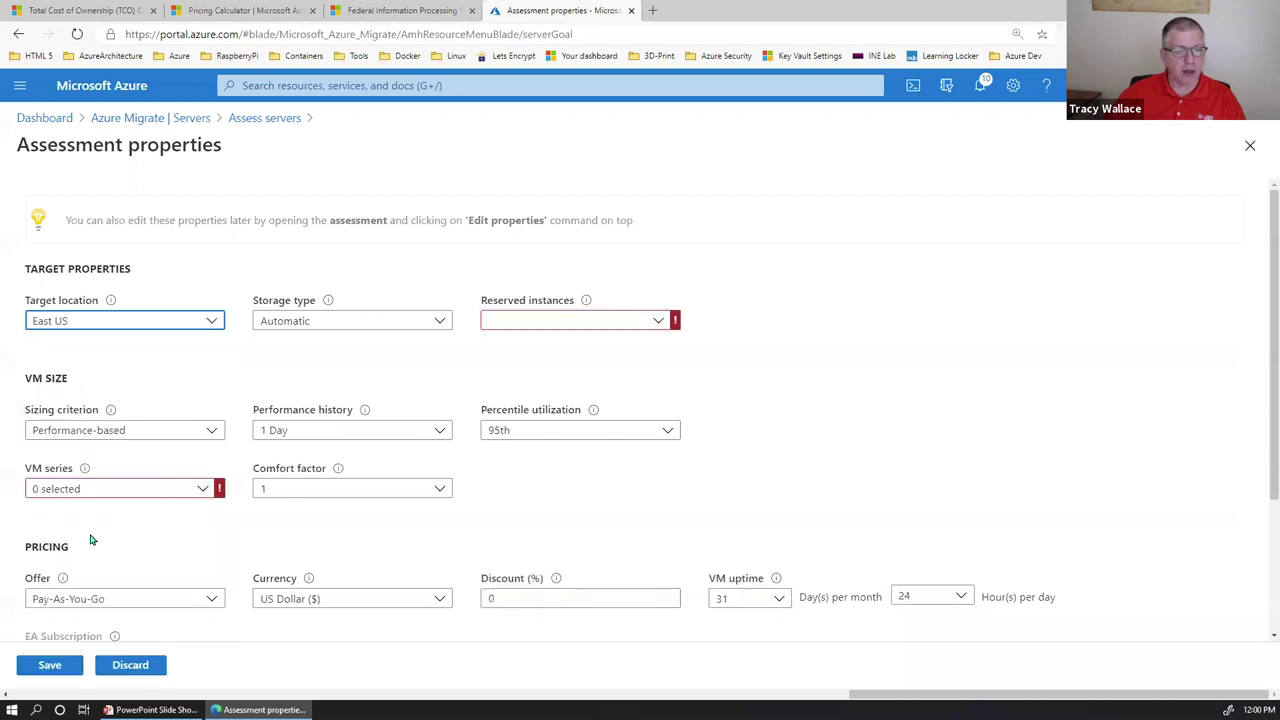
- Set the reserved instances to 3 years reserved and the sizing criterion to Performance-based
click(640, 321)
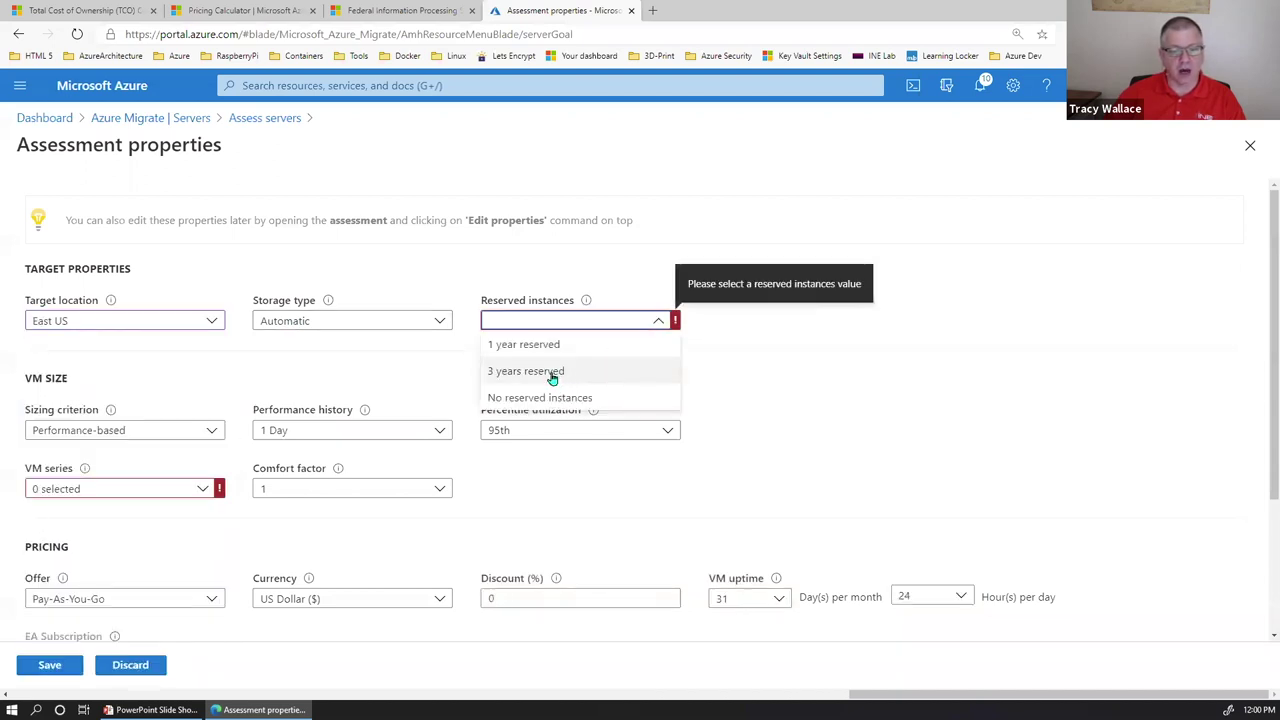
click(552, 374)
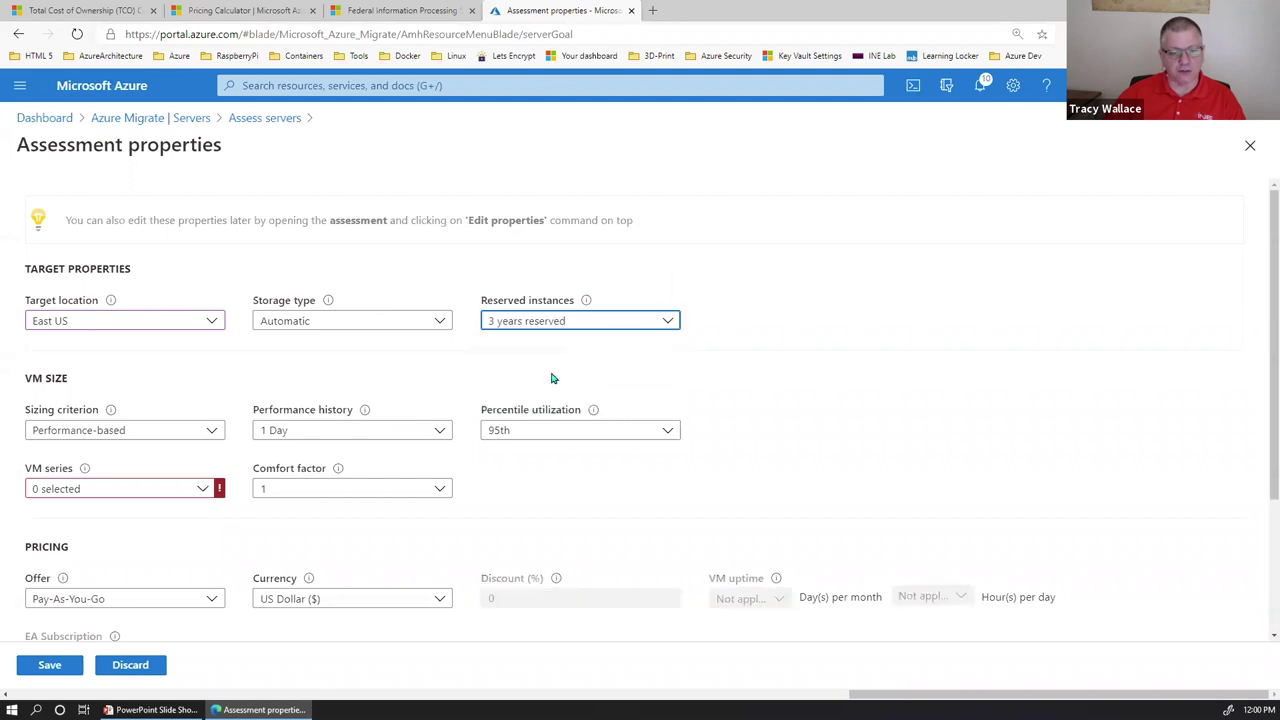
click(178, 434)
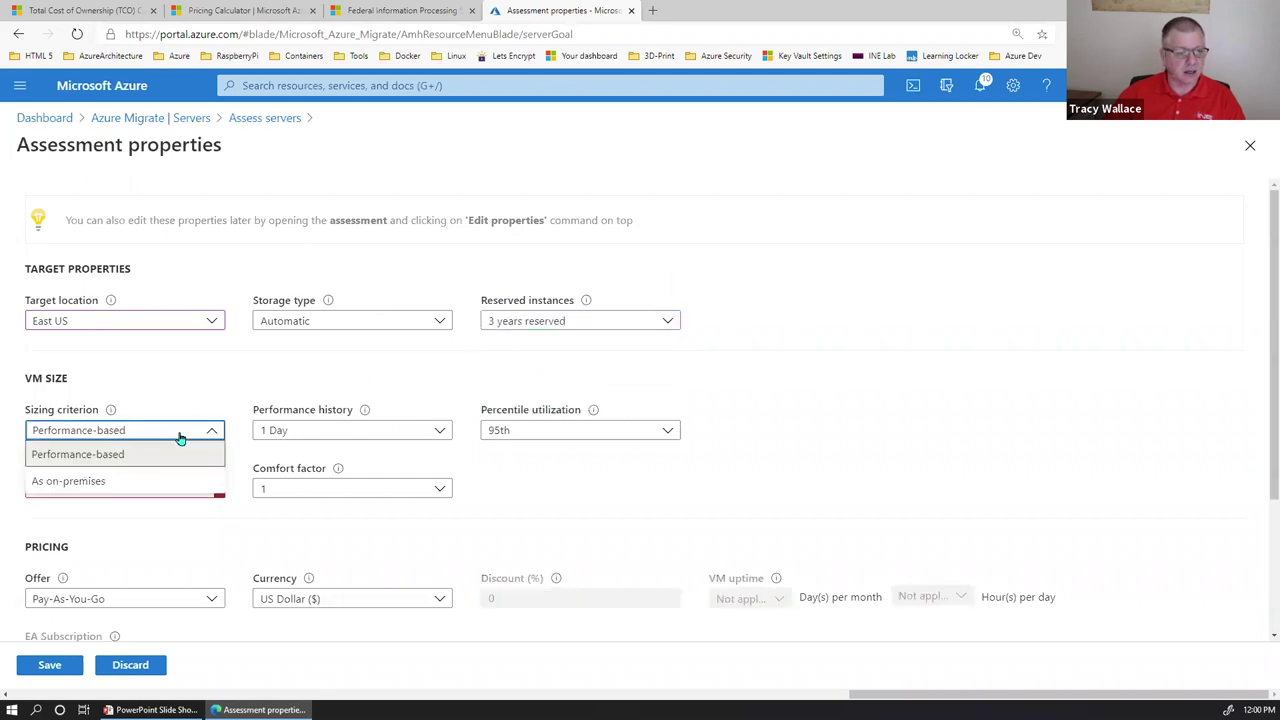
click(96, 457)
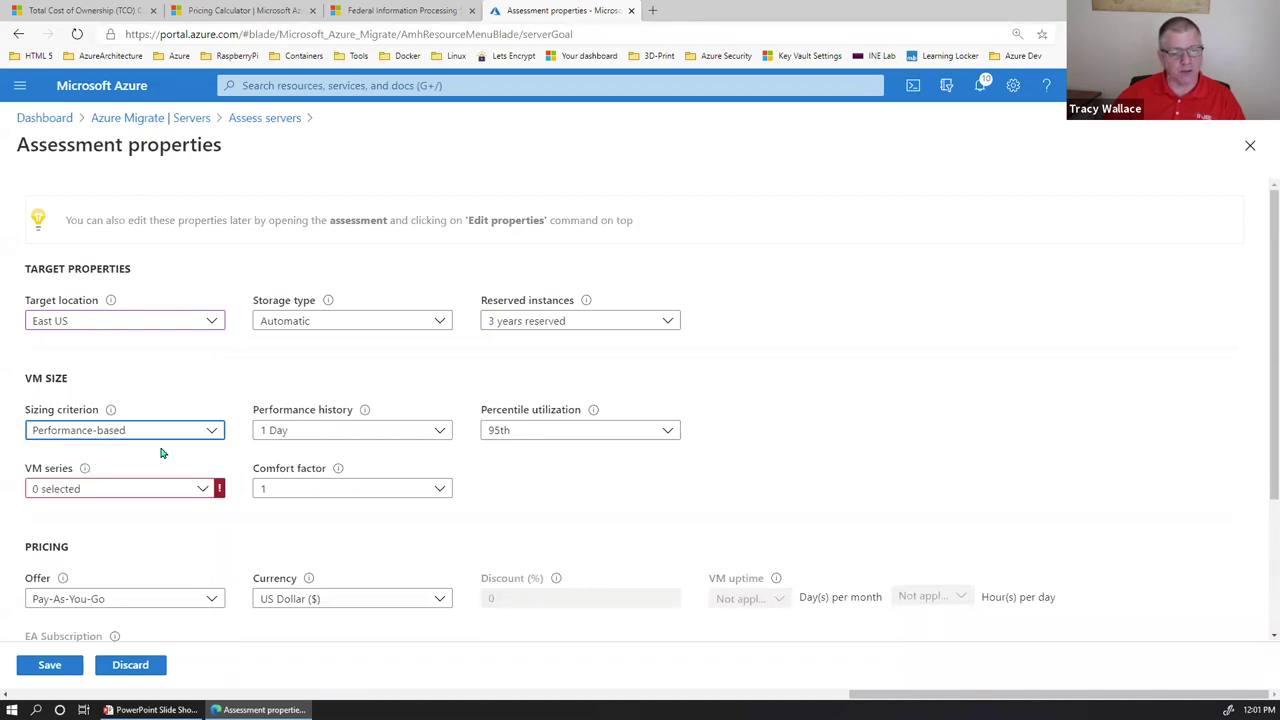
- Review the available performance history durations and percentile utilization options in the assessment's VM size settings
click(307, 436)
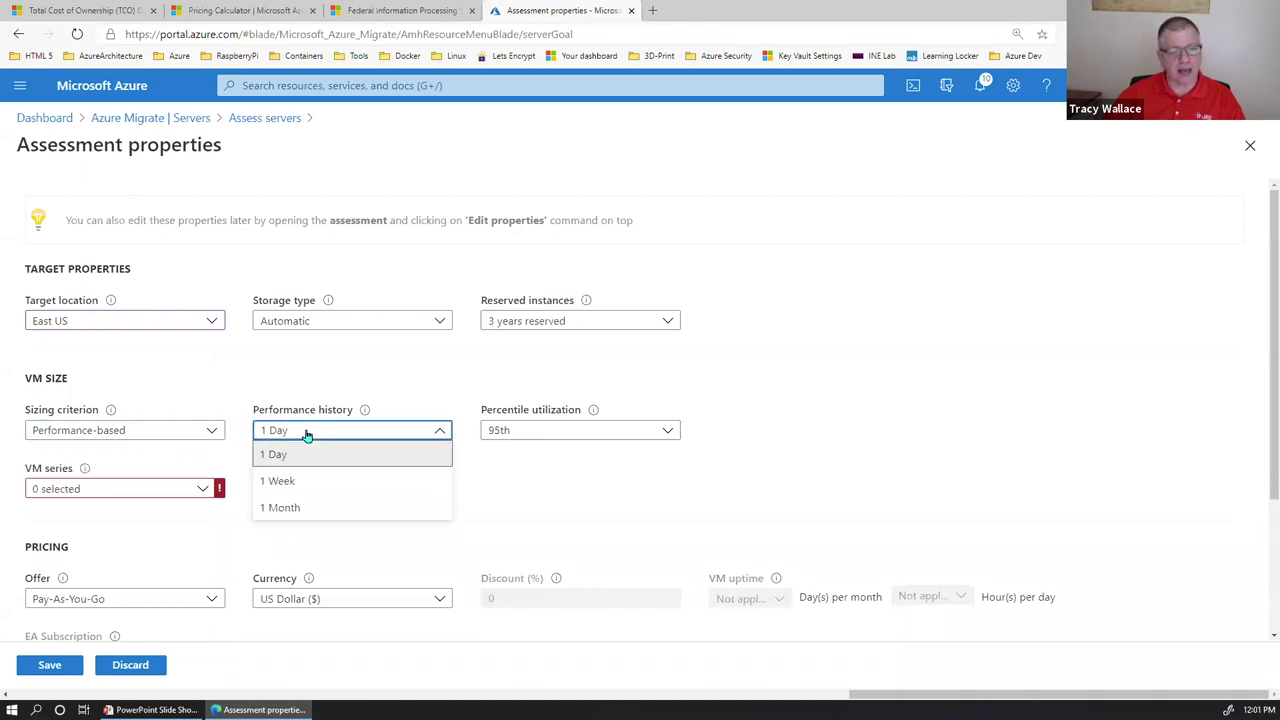
click(307, 436)
click(543, 433)
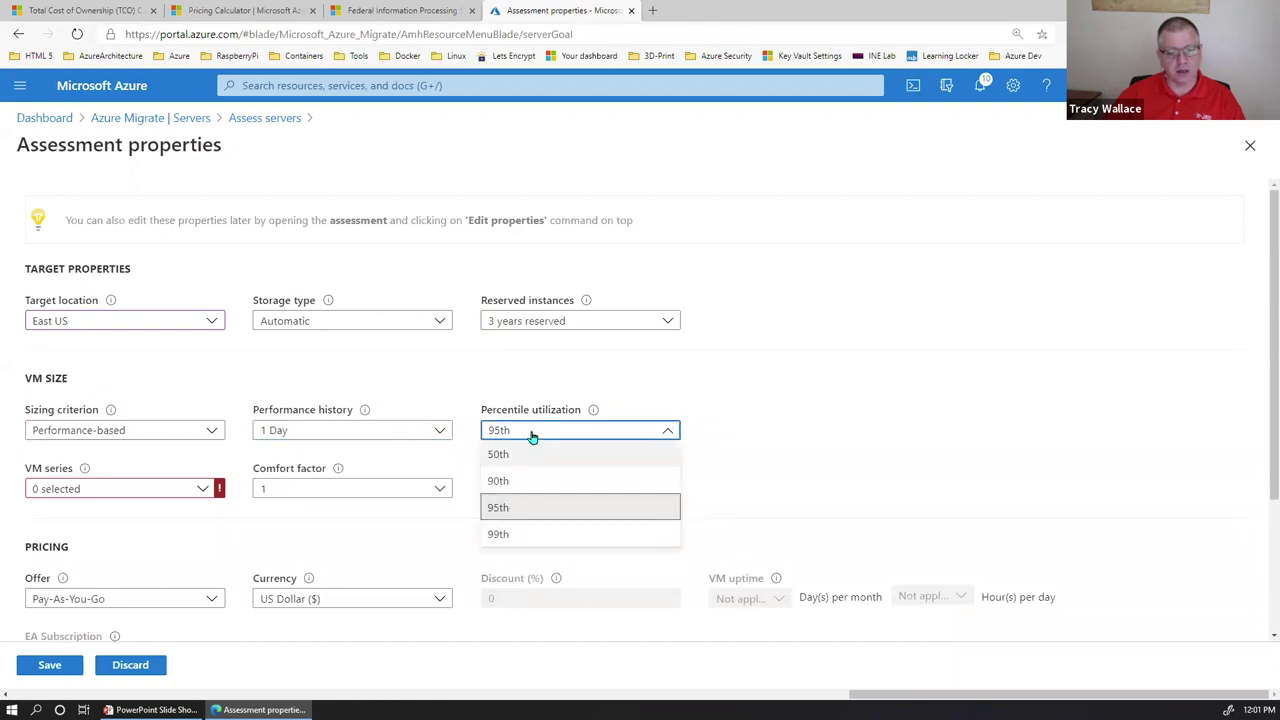
click(531, 434)
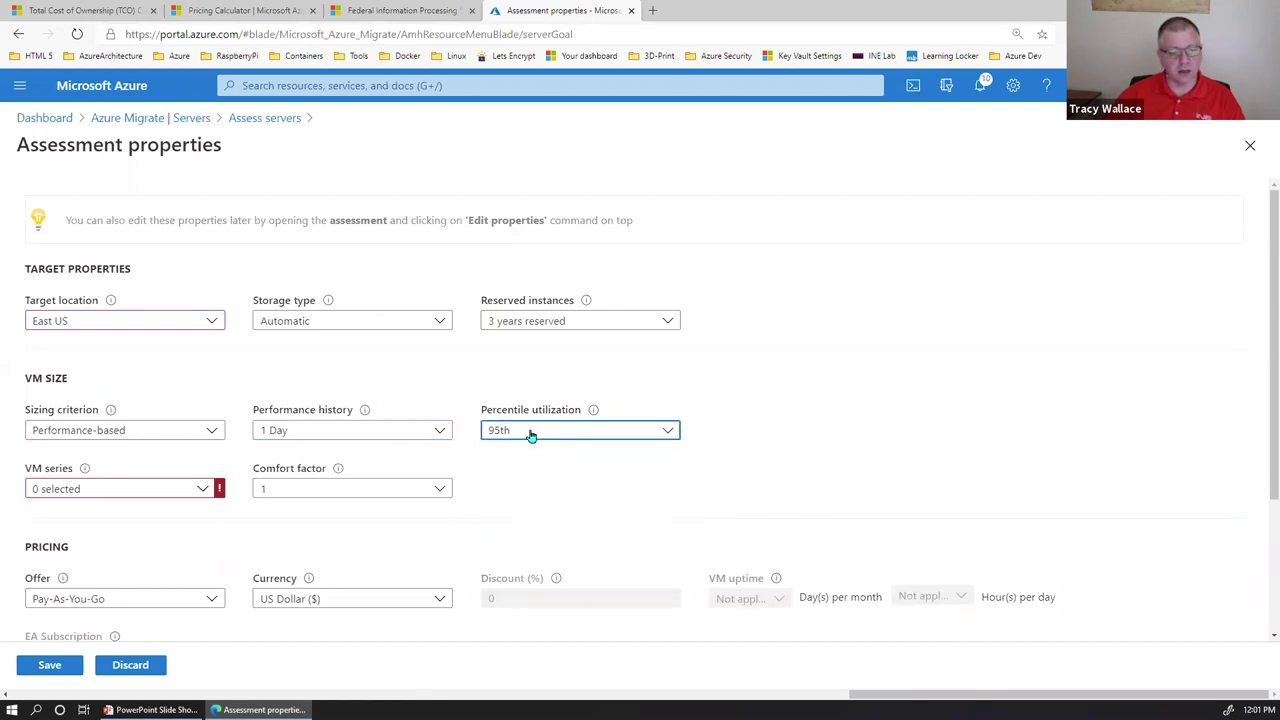
- Select the general purpose Dsv3, memory optimized Ev3 and Esv3, and compute optimized Fsv2 VM series for the assessment
click(203, 490)
click(41, 380)
click(39, 169)
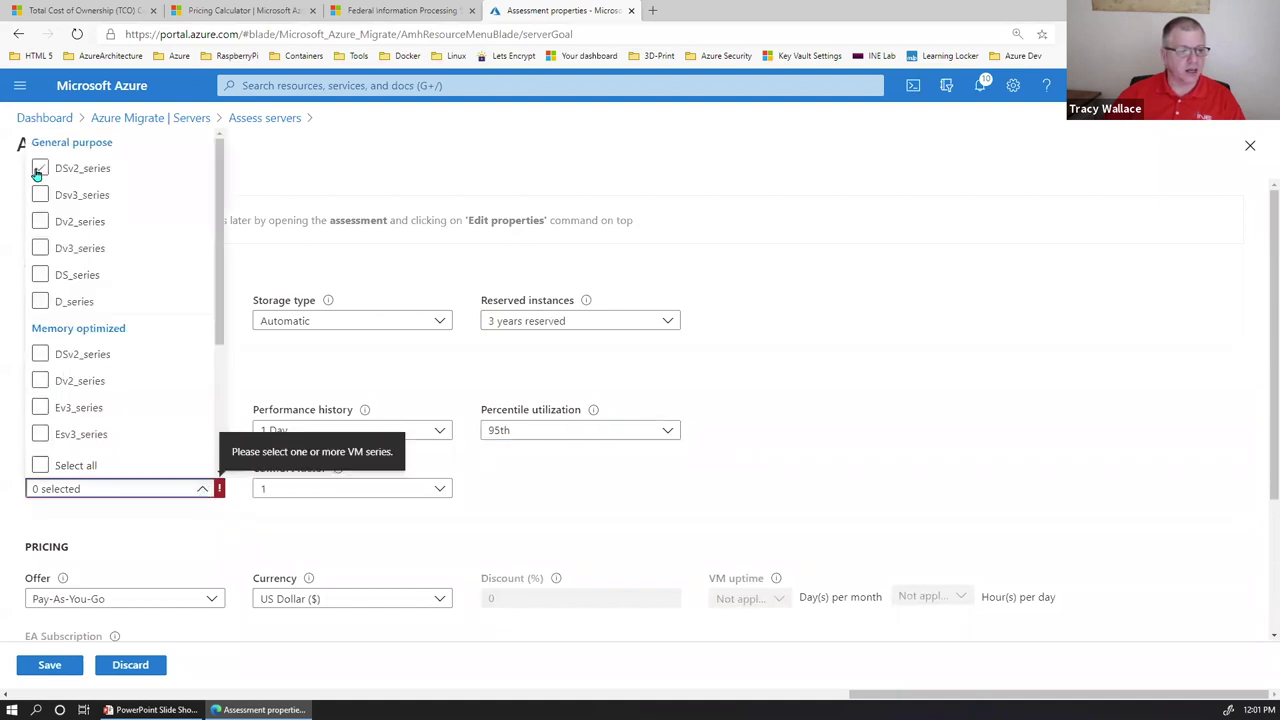
click(39, 195)
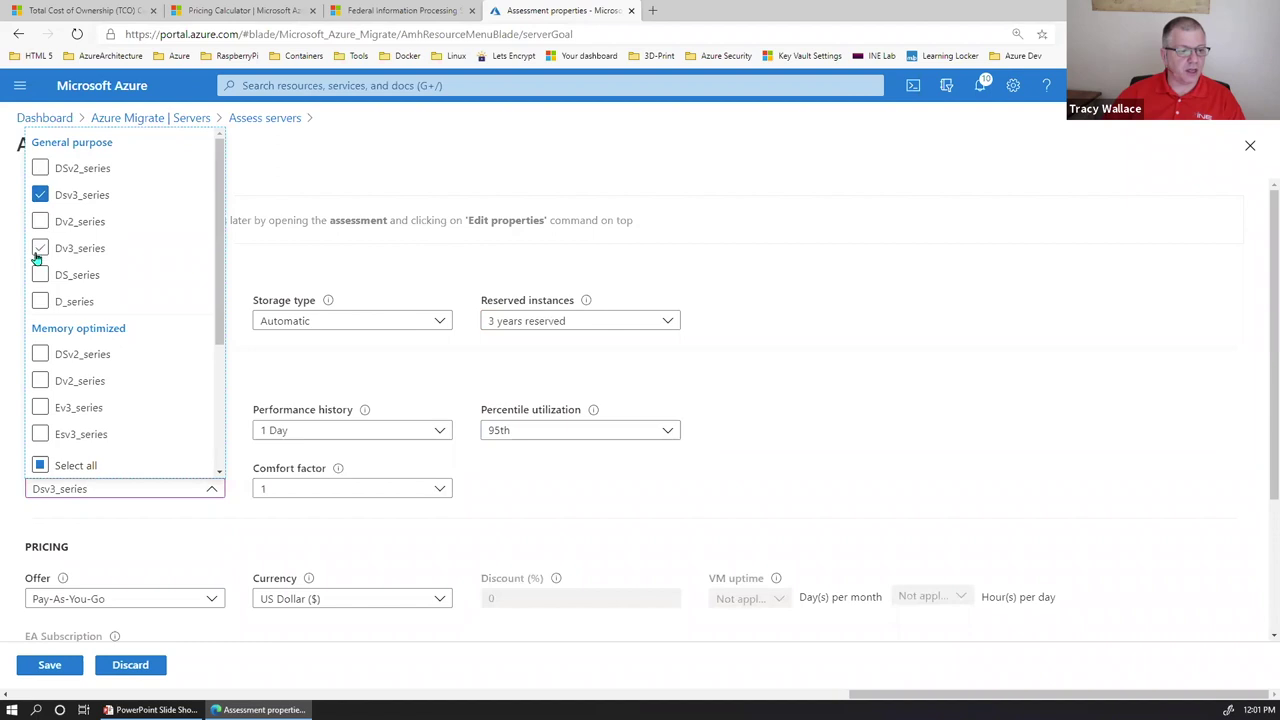
click(39, 408)
scroll(39, 408, down, 1)
click(39, 330)
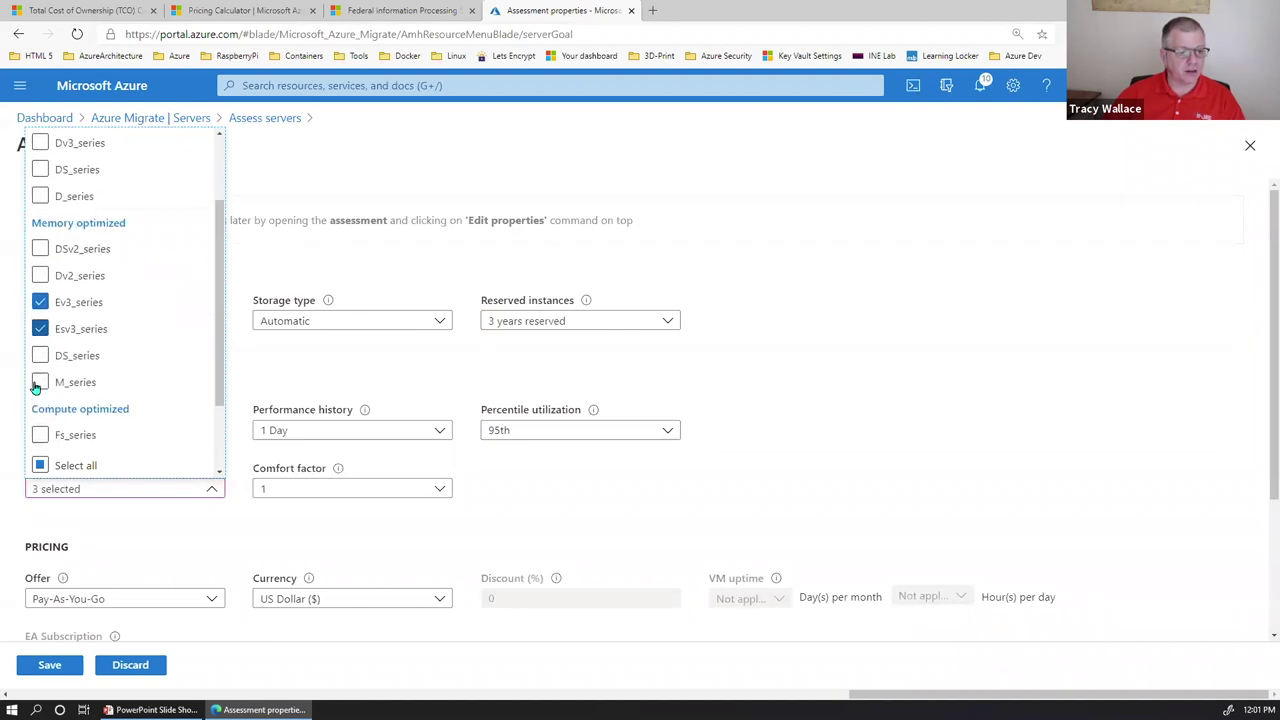
scroll(40, 434, down, 1)
click(40, 387)
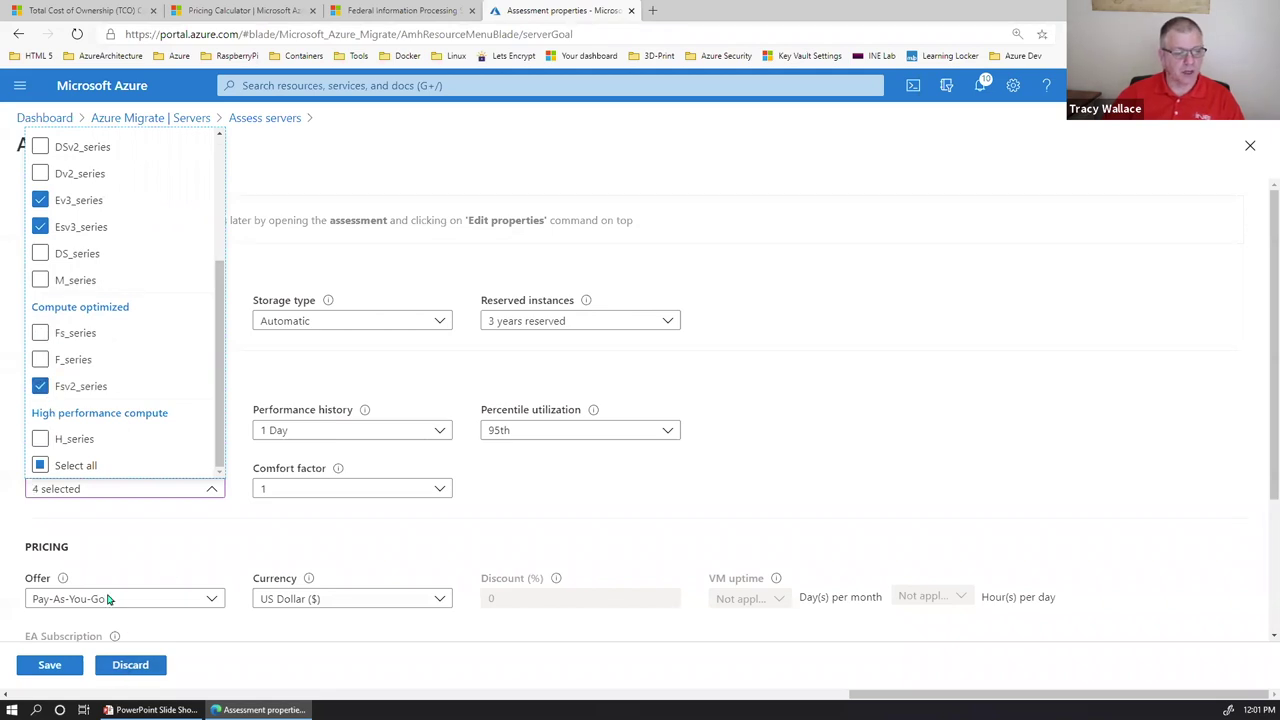
click(112, 527)
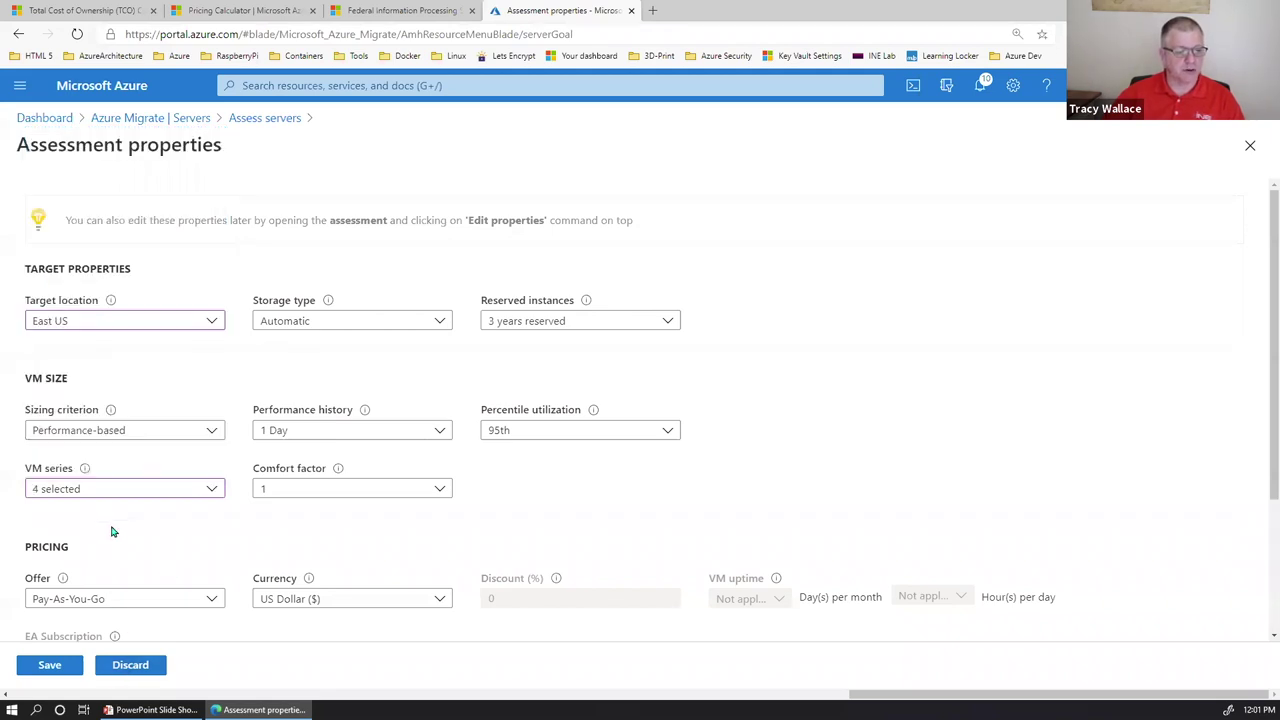
- Set the comfort factor to 1.5x and save the assessment properties with the Pay-As-You-Go offer
click(380, 491)
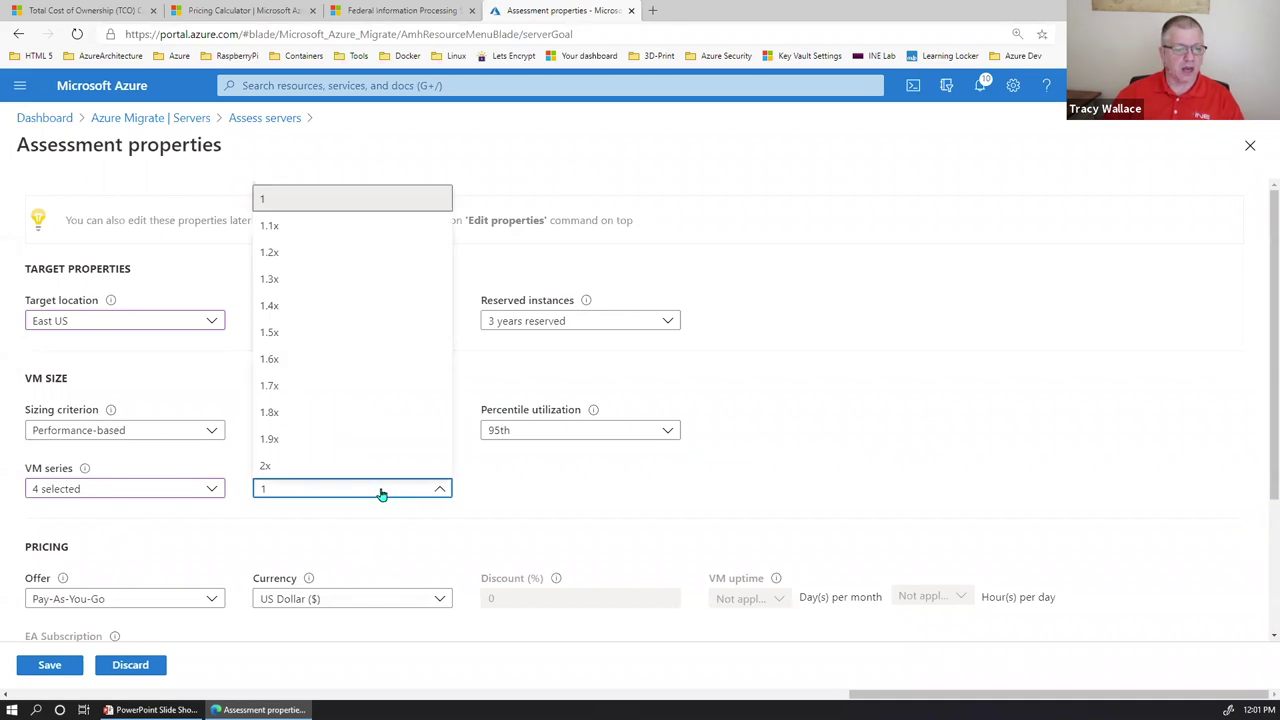
click(278, 330)
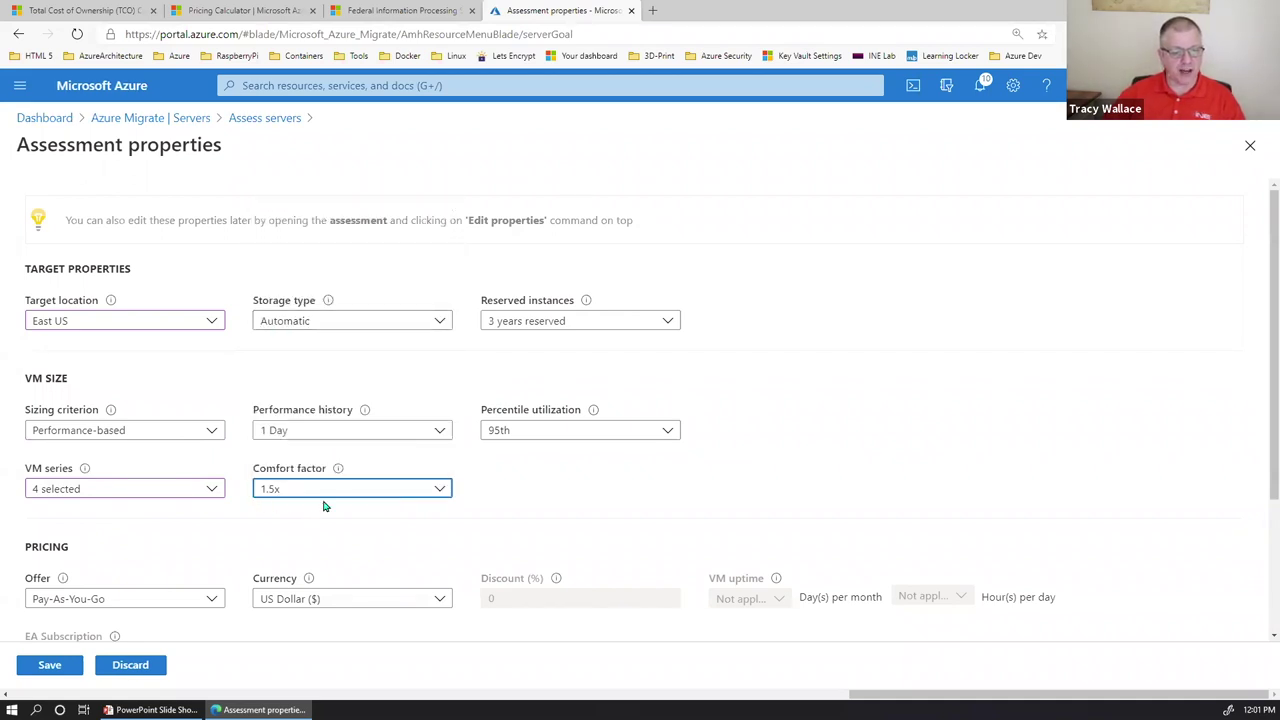
scroll(140, 550, down, 2)
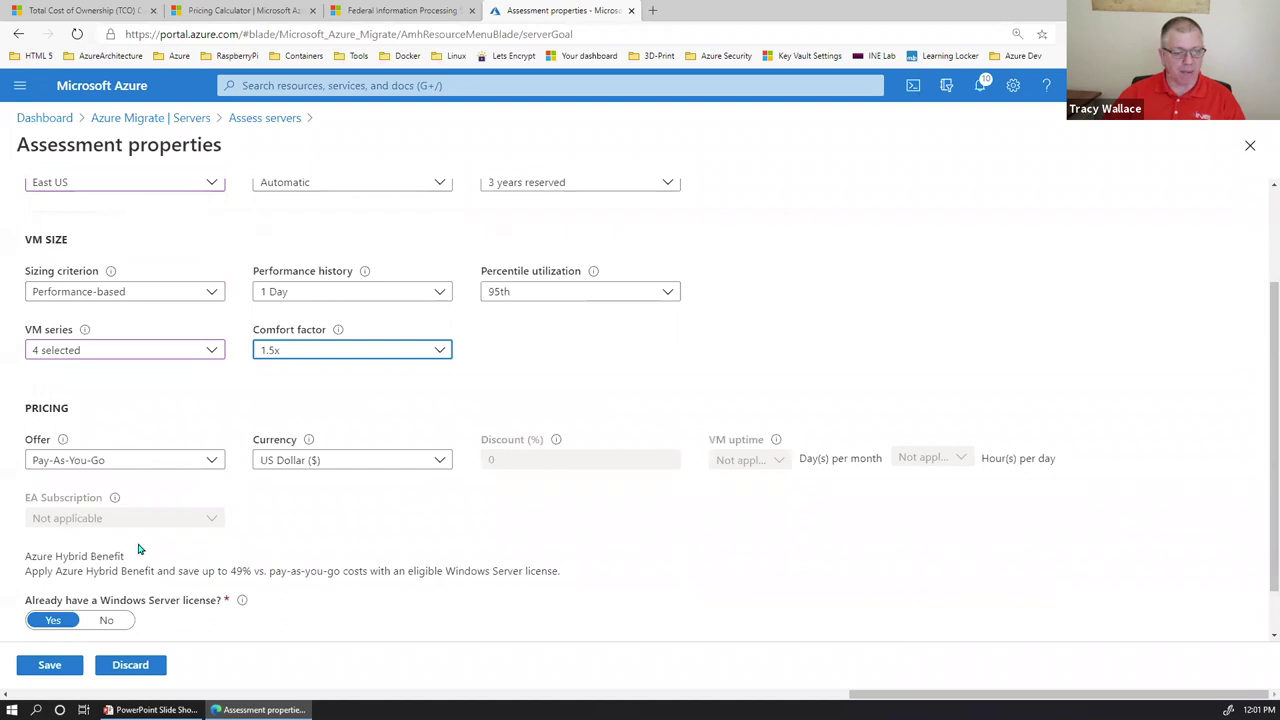
click(118, 463)
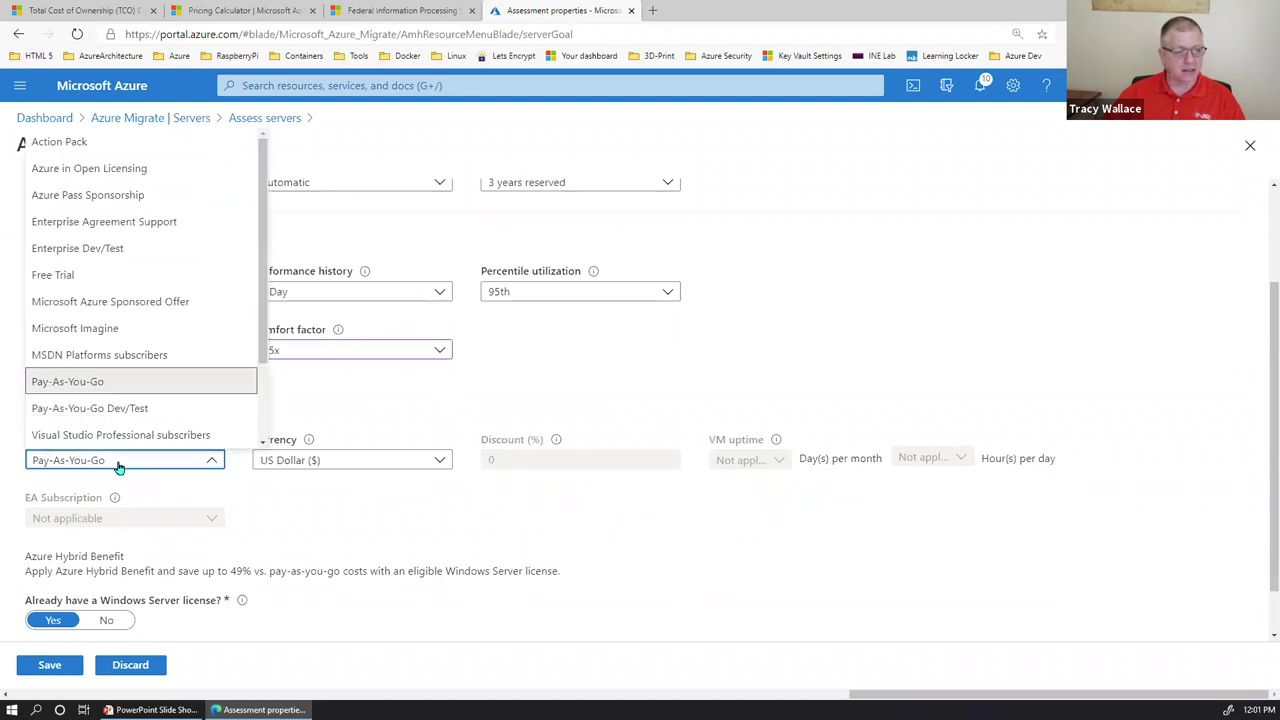
click(118, 463)
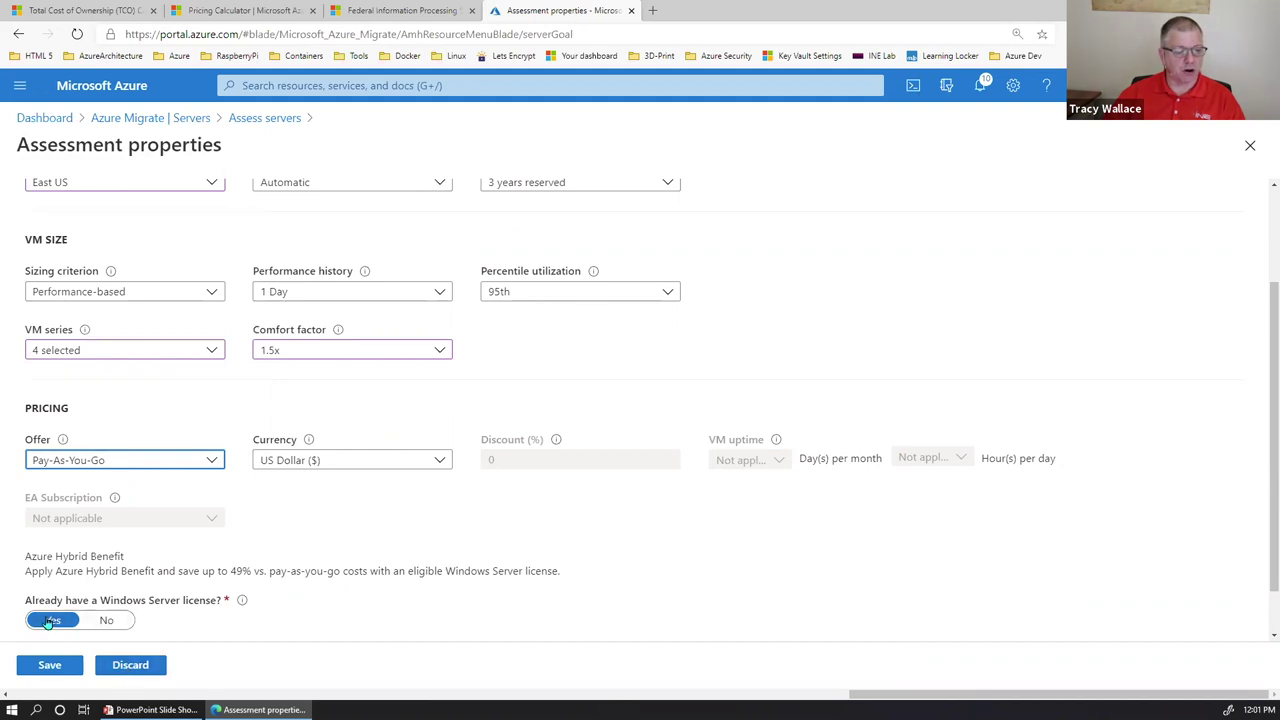
click(48, 667)
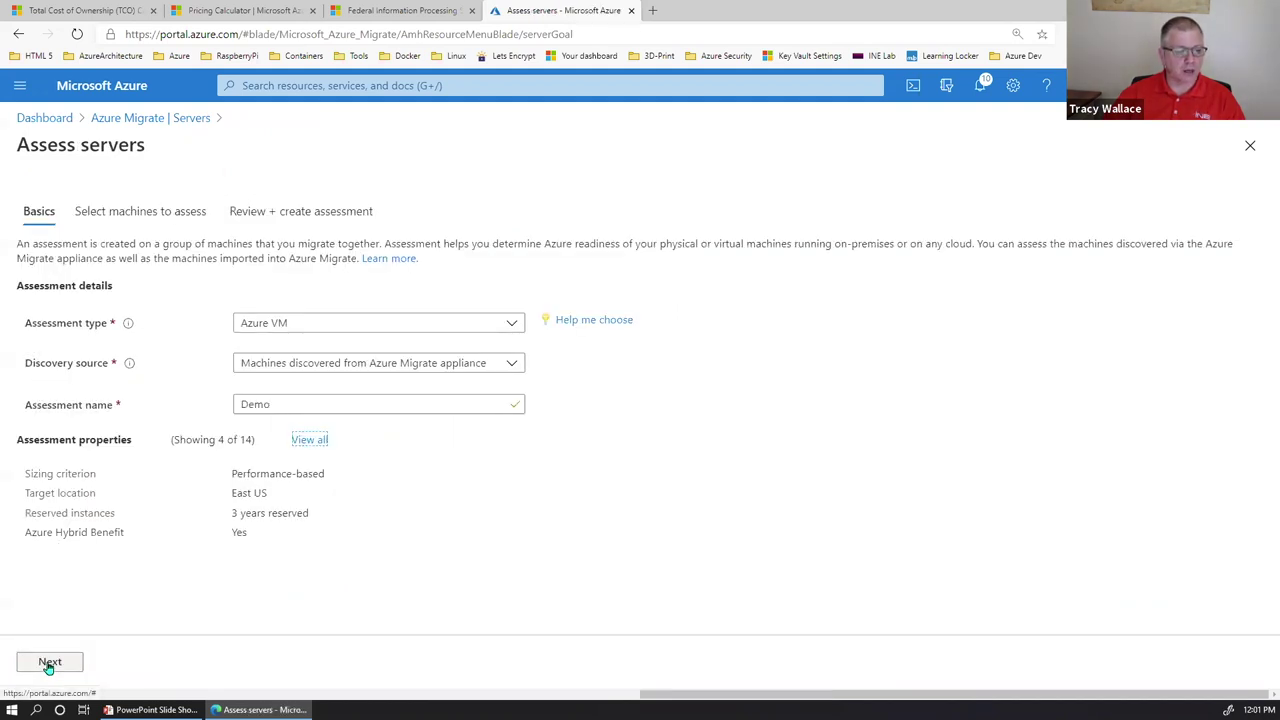
- Assign the existing OnPrem-webinar group as the machines to assess and create the Demo assessment
click(48, 662)
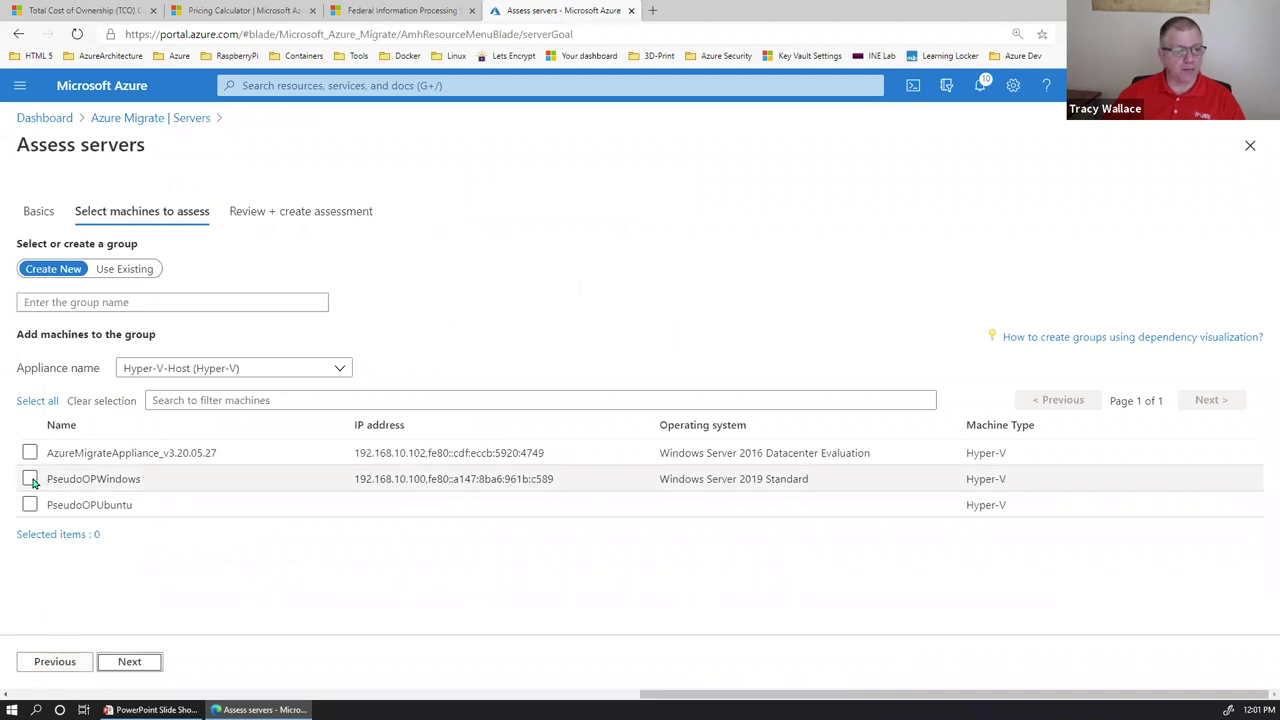
click(106, 273)
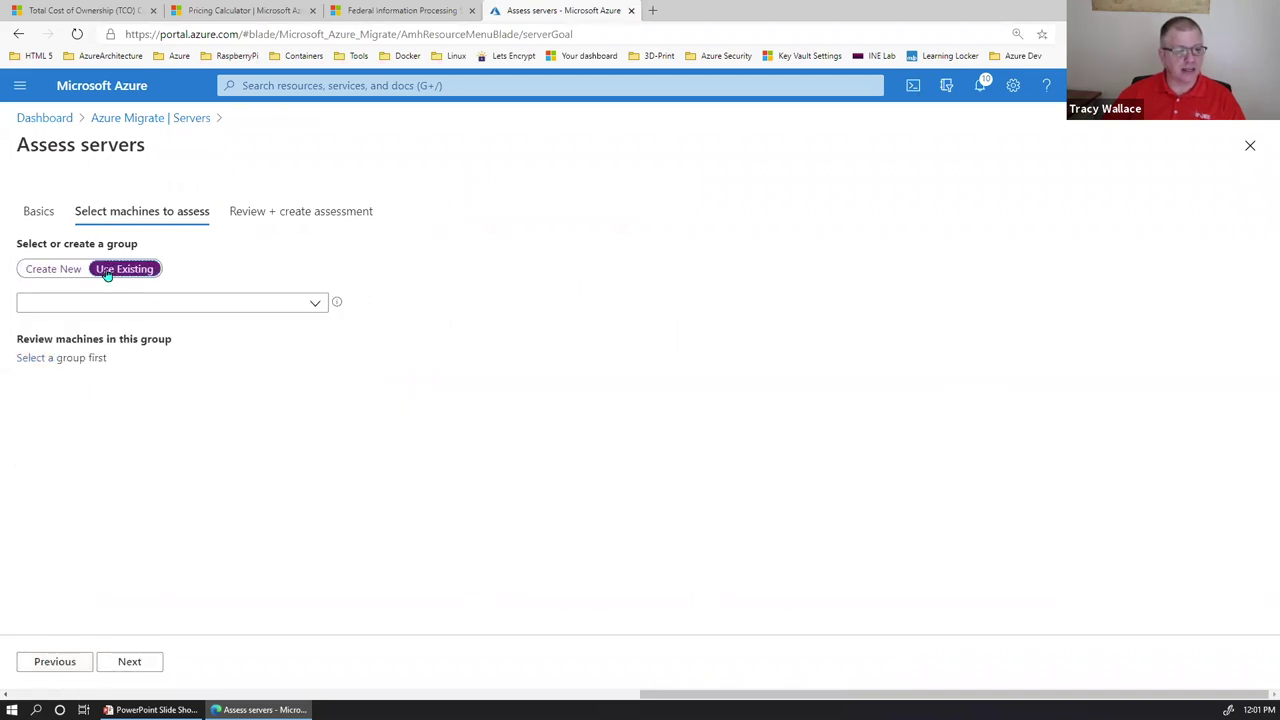
click(120, 301)
click(97, 362)
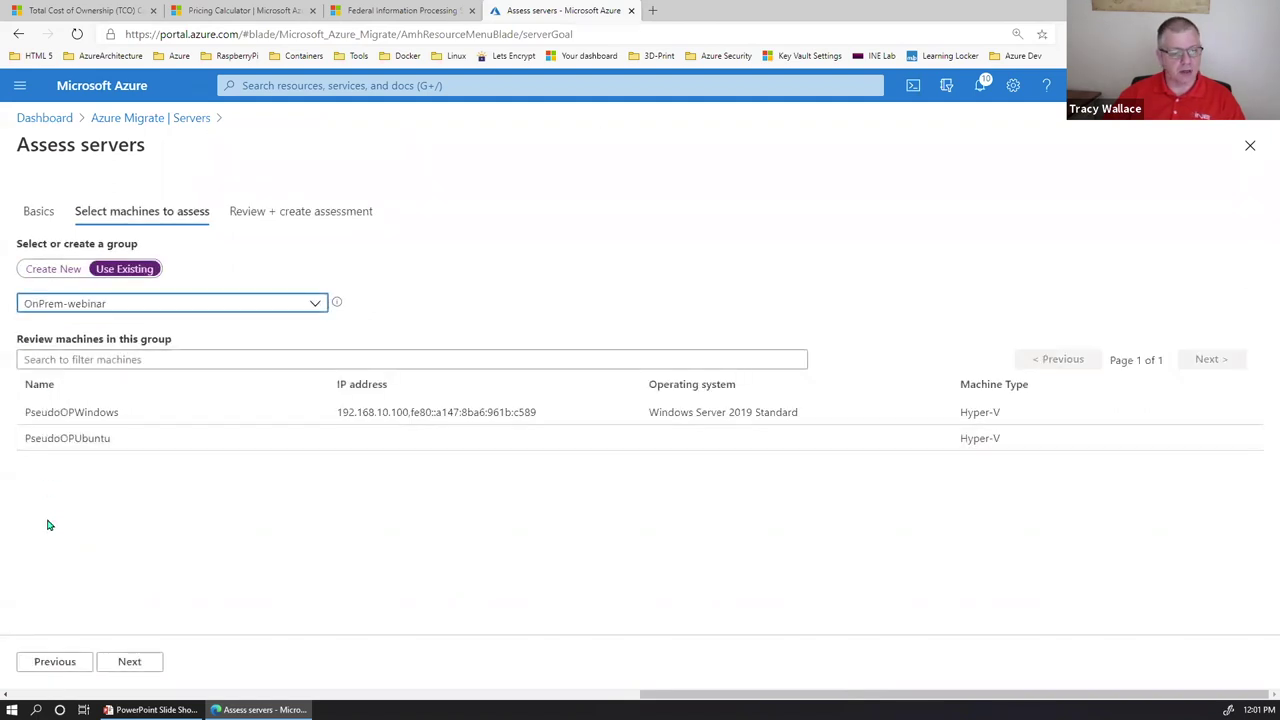
click(129, 663)
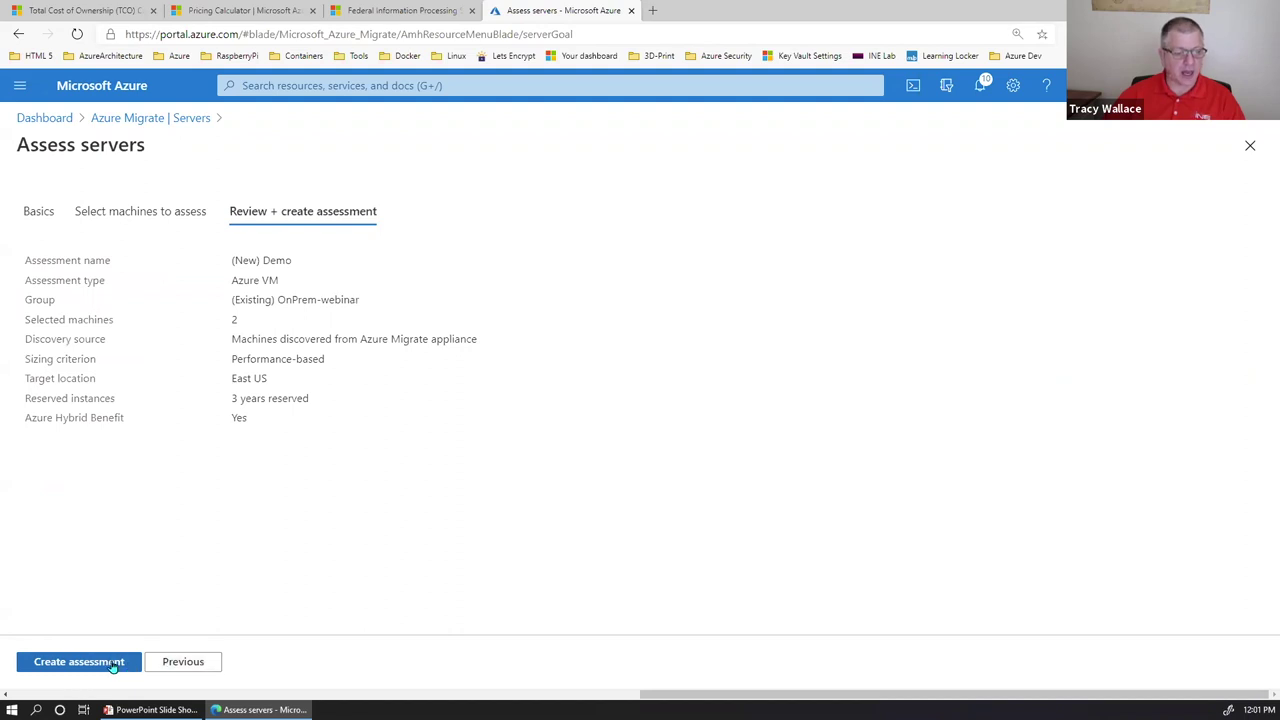
click(113, 663)
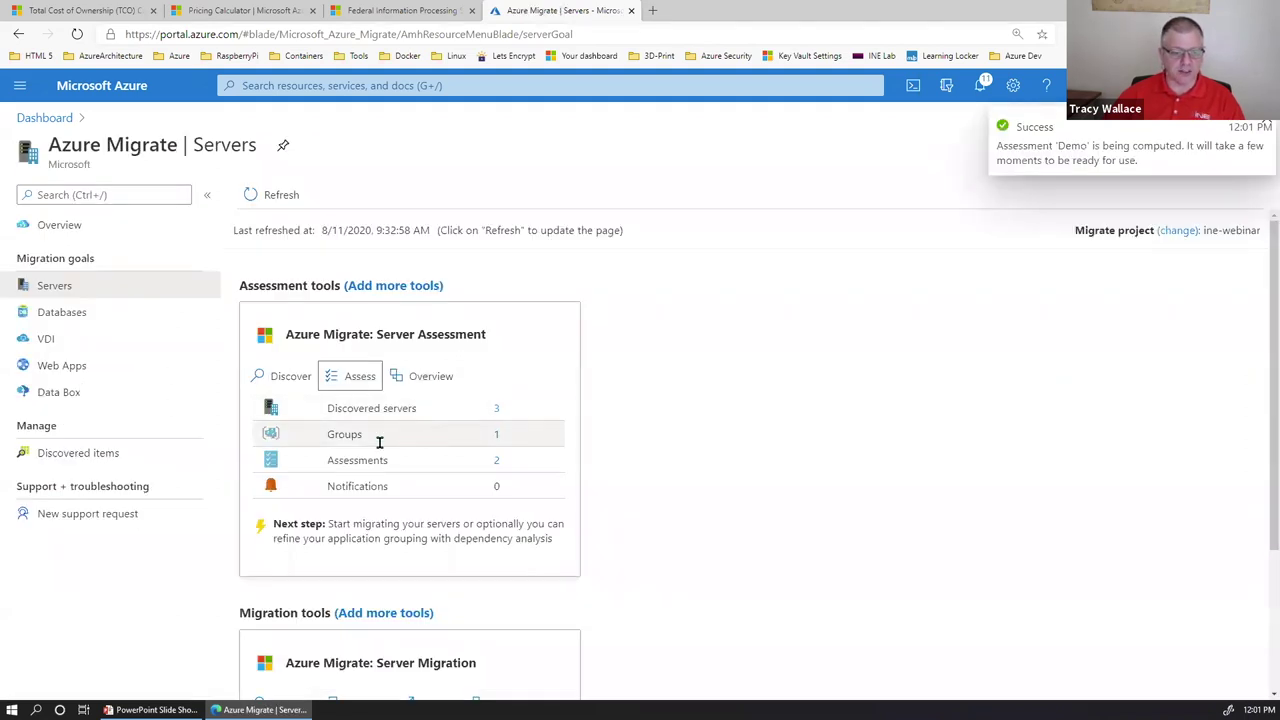
- Examine the Initial-Assessment overview and its Azure readiness details for each machine, and return to the assessments list
click(496, 463)
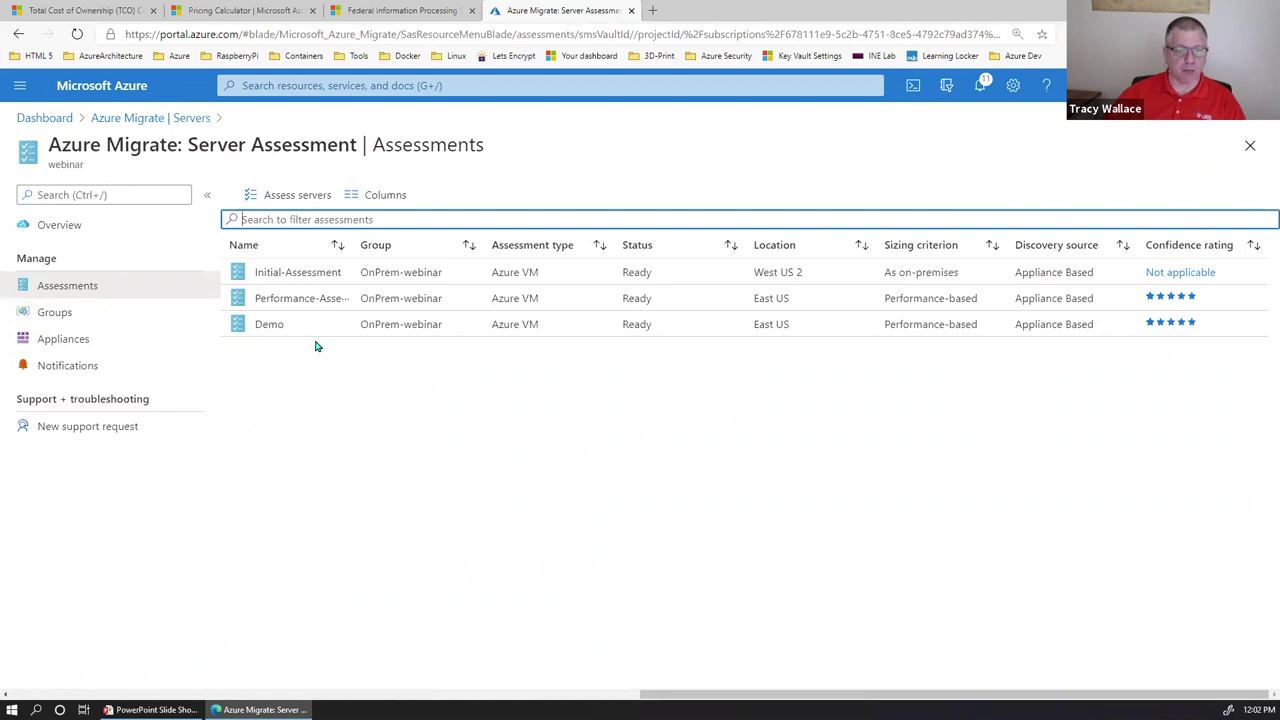
click(297, 272)
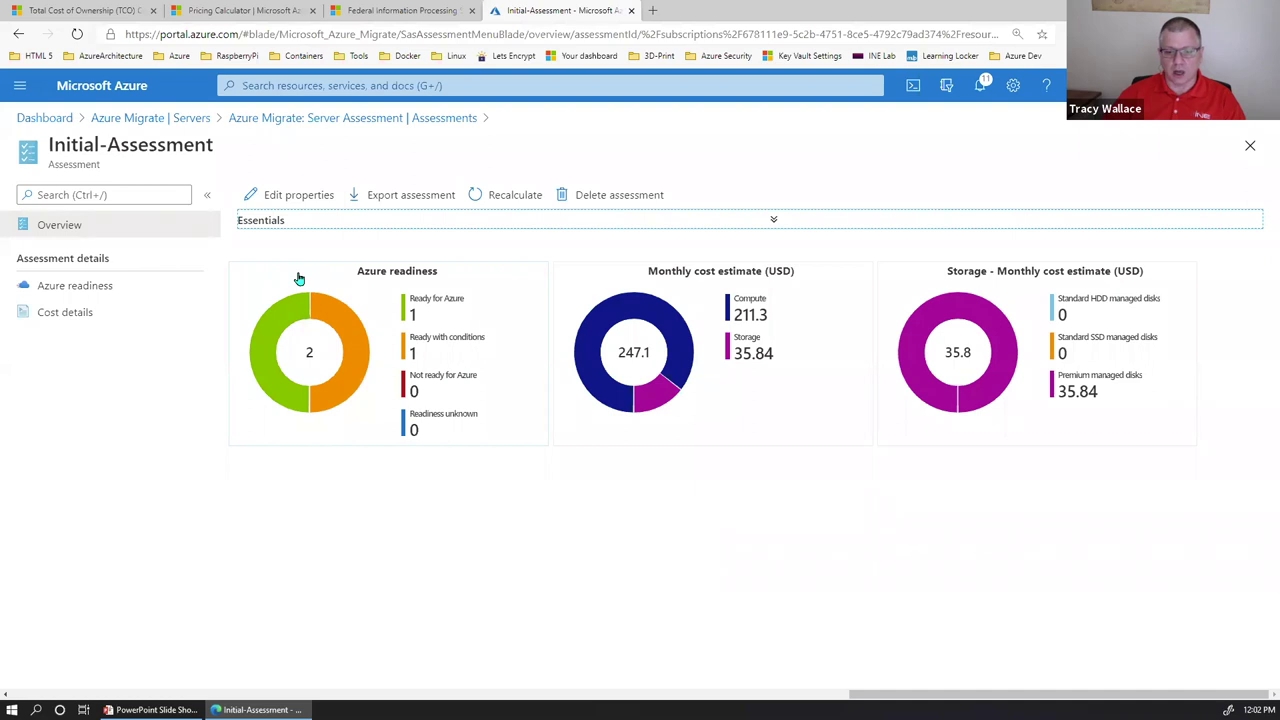
mouse_move(303, 330)
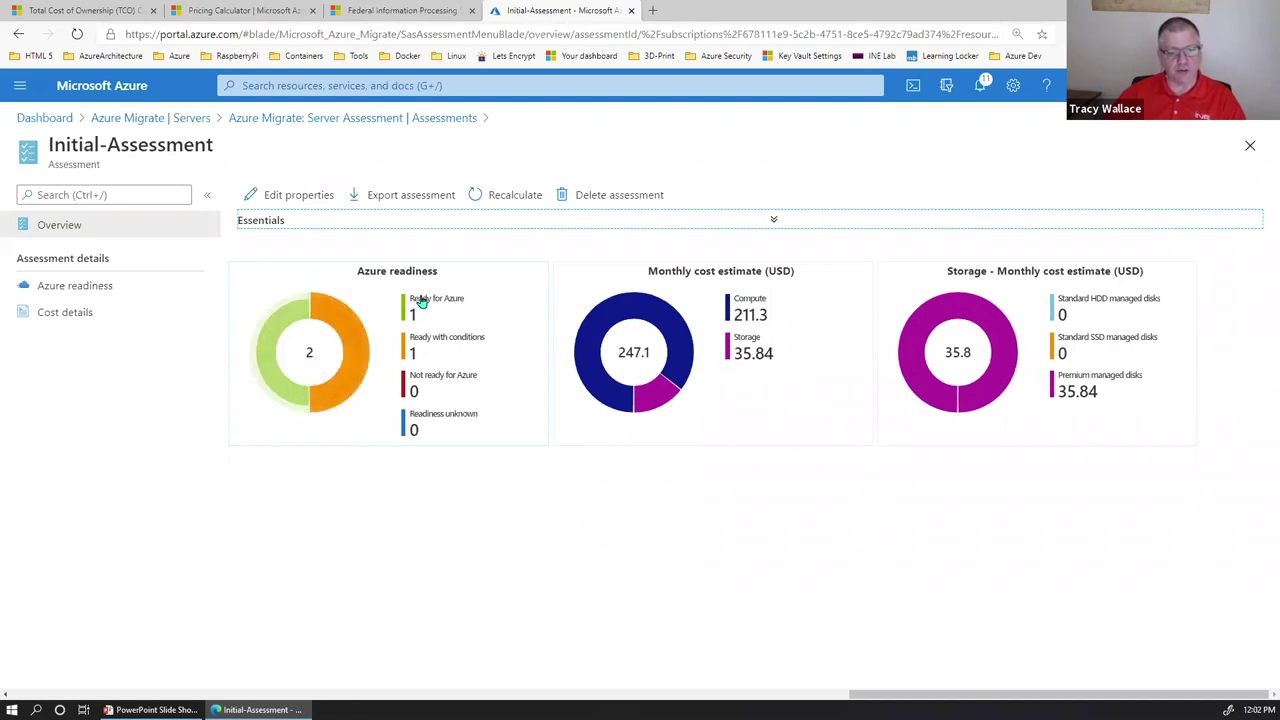
click(356, 369)
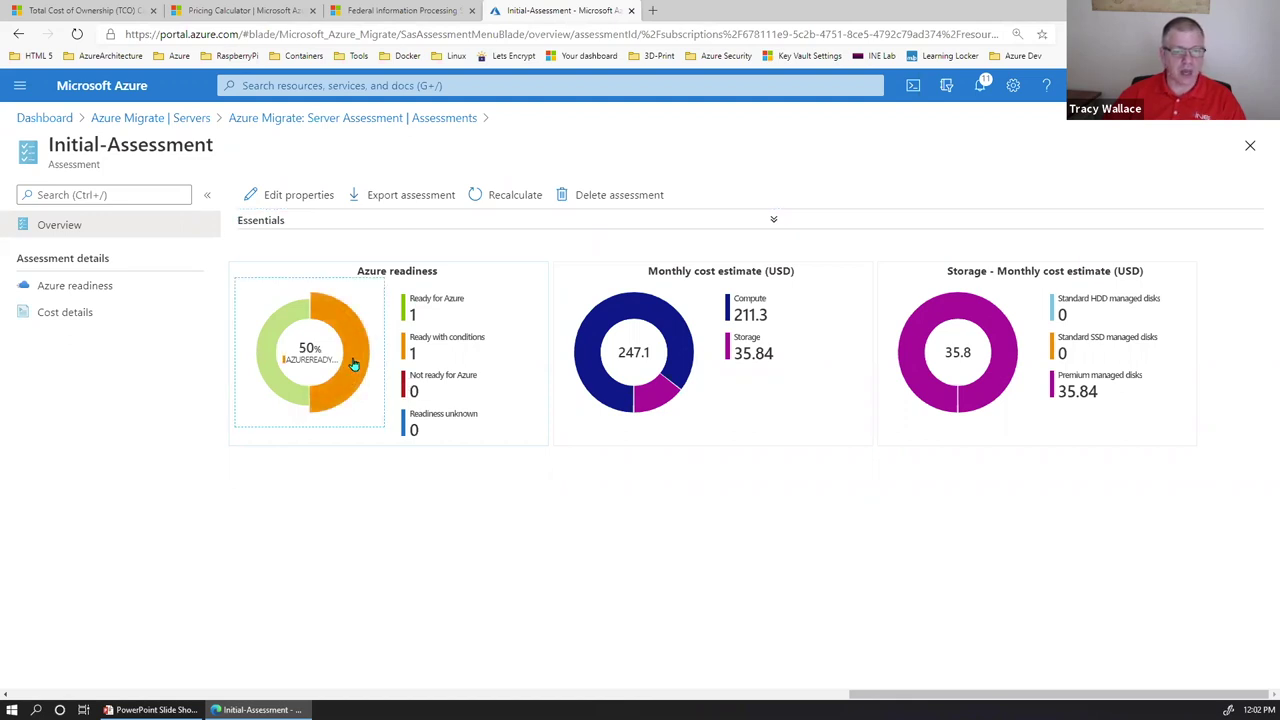
click(415, 340)
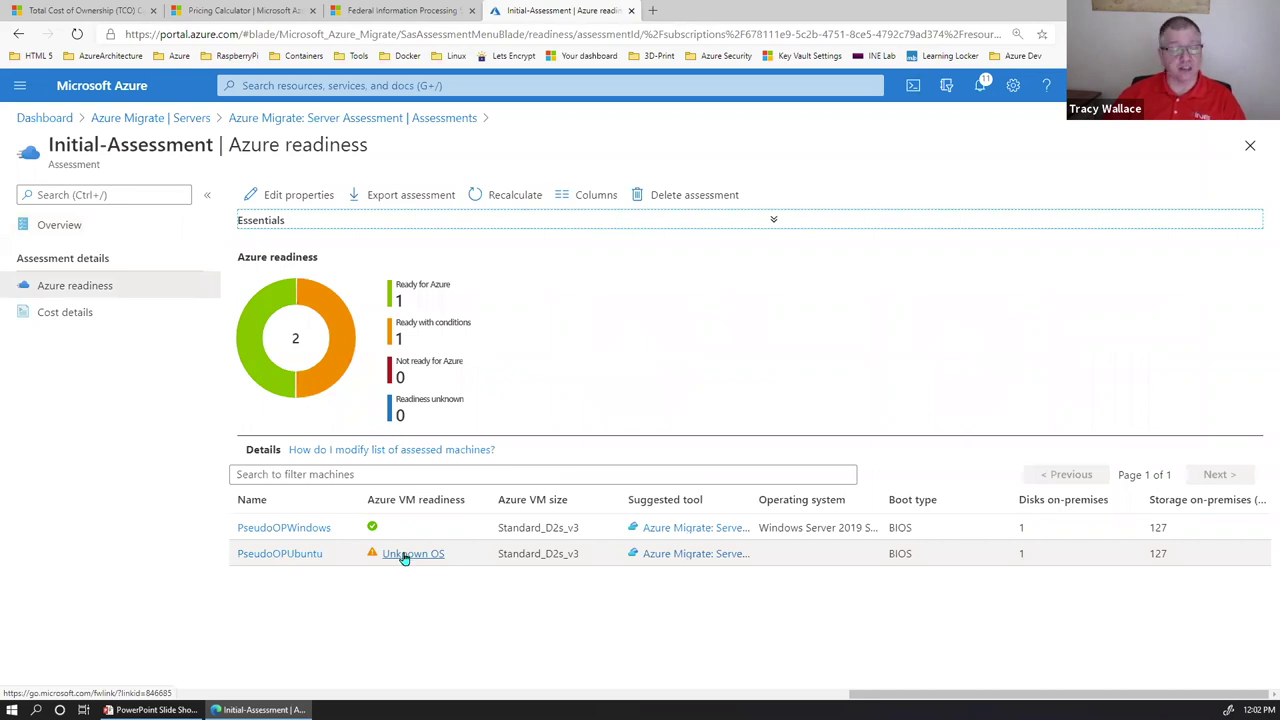
click(301, 119)
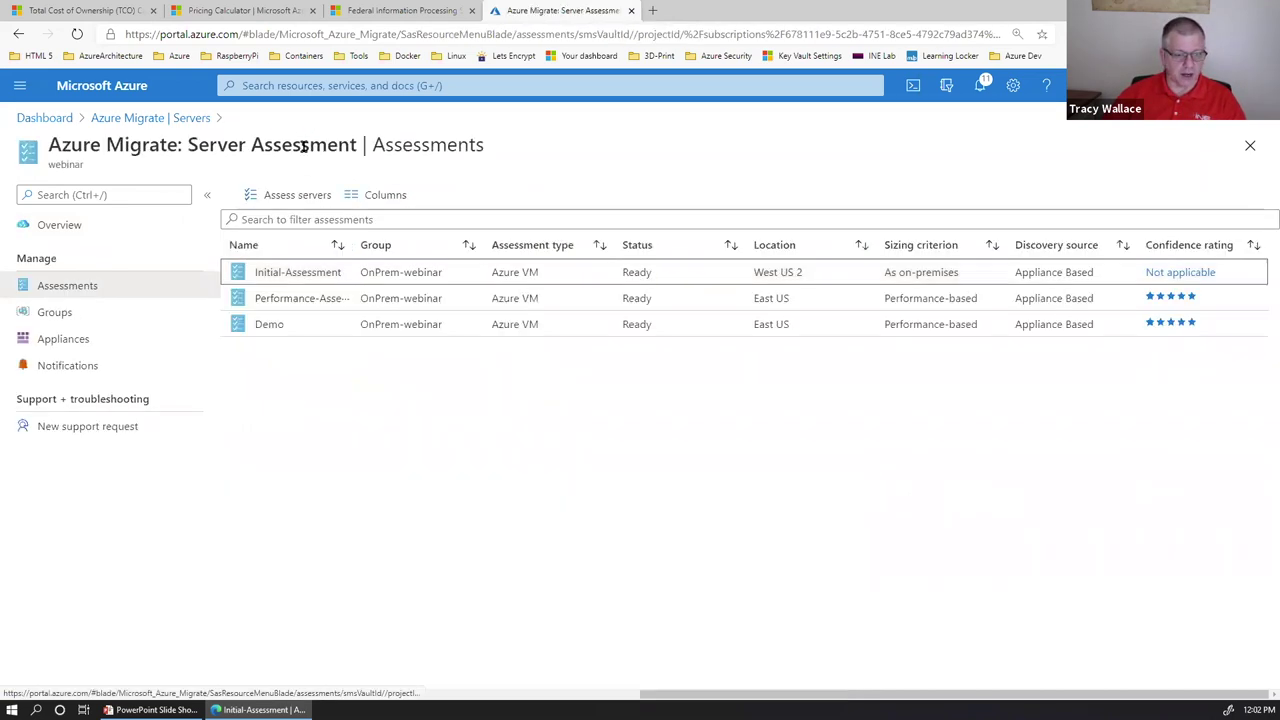
- Examine Performance-Assessment's cost and readiness results and the PseudoOPWindows machine details, and return to the Azure Migrate servers page
click(301, 298)
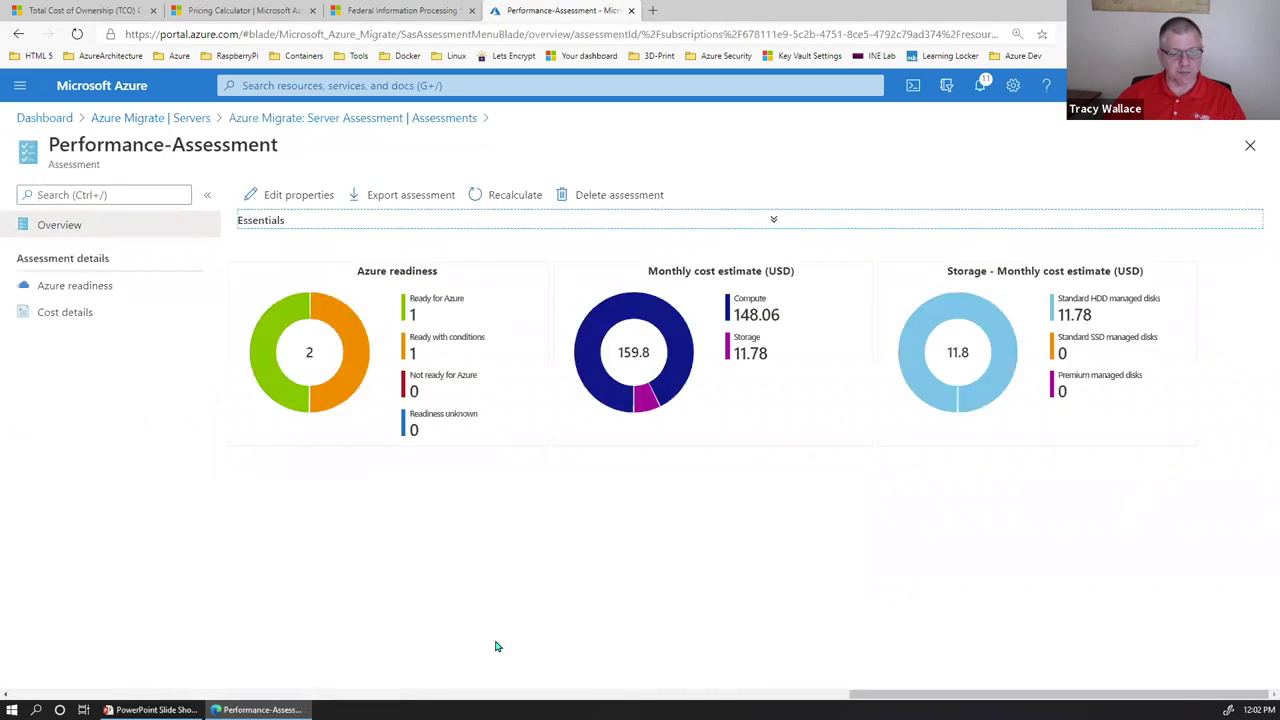
mouse_move(257, 386)
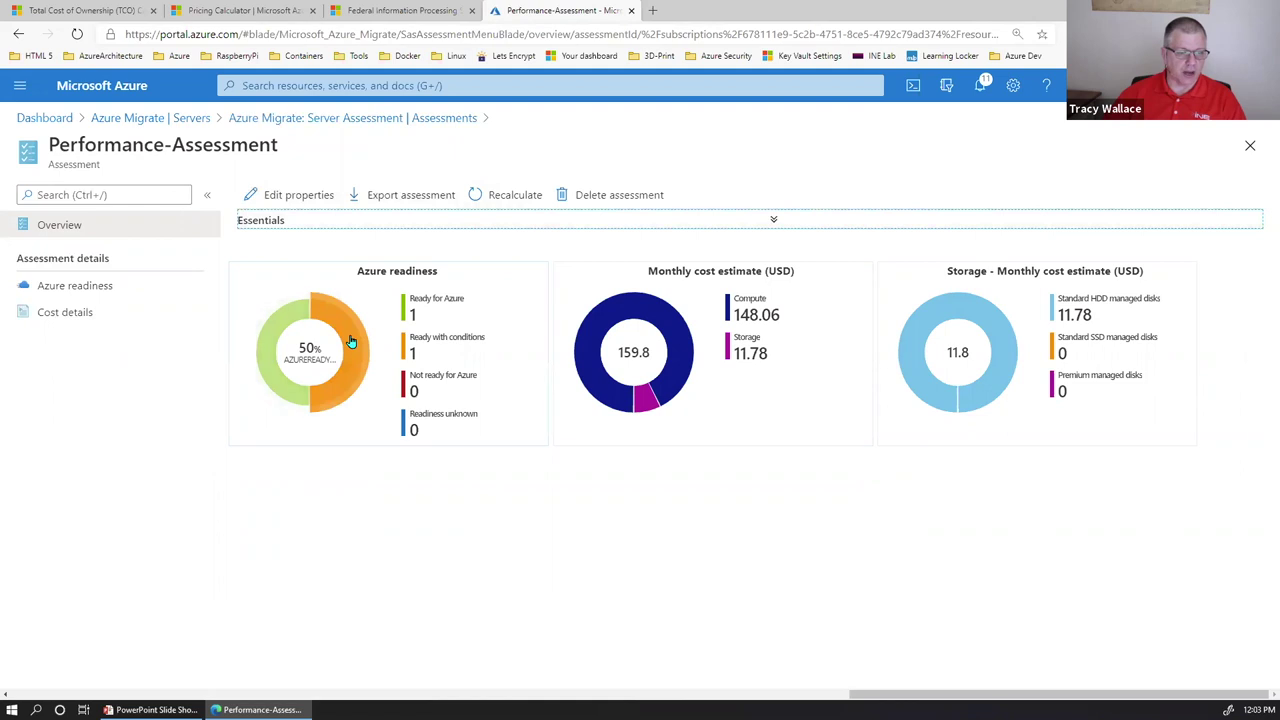
click(418, 302)
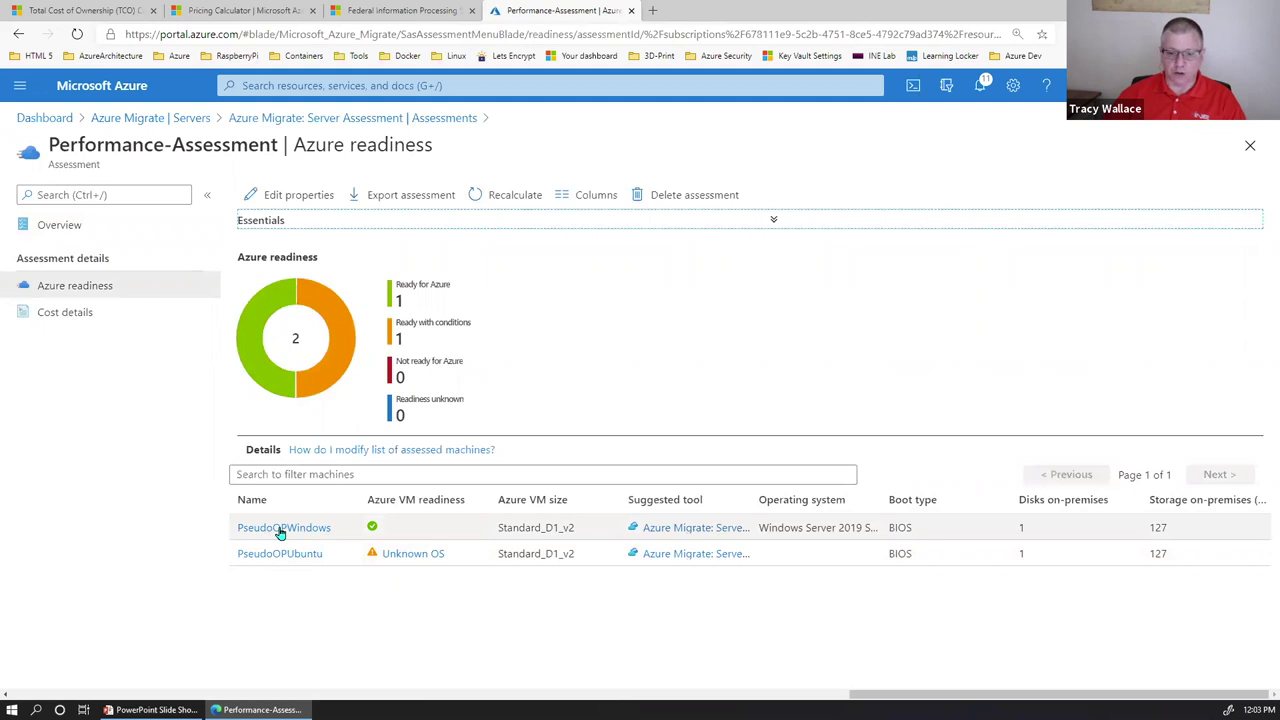
click(281, 530)
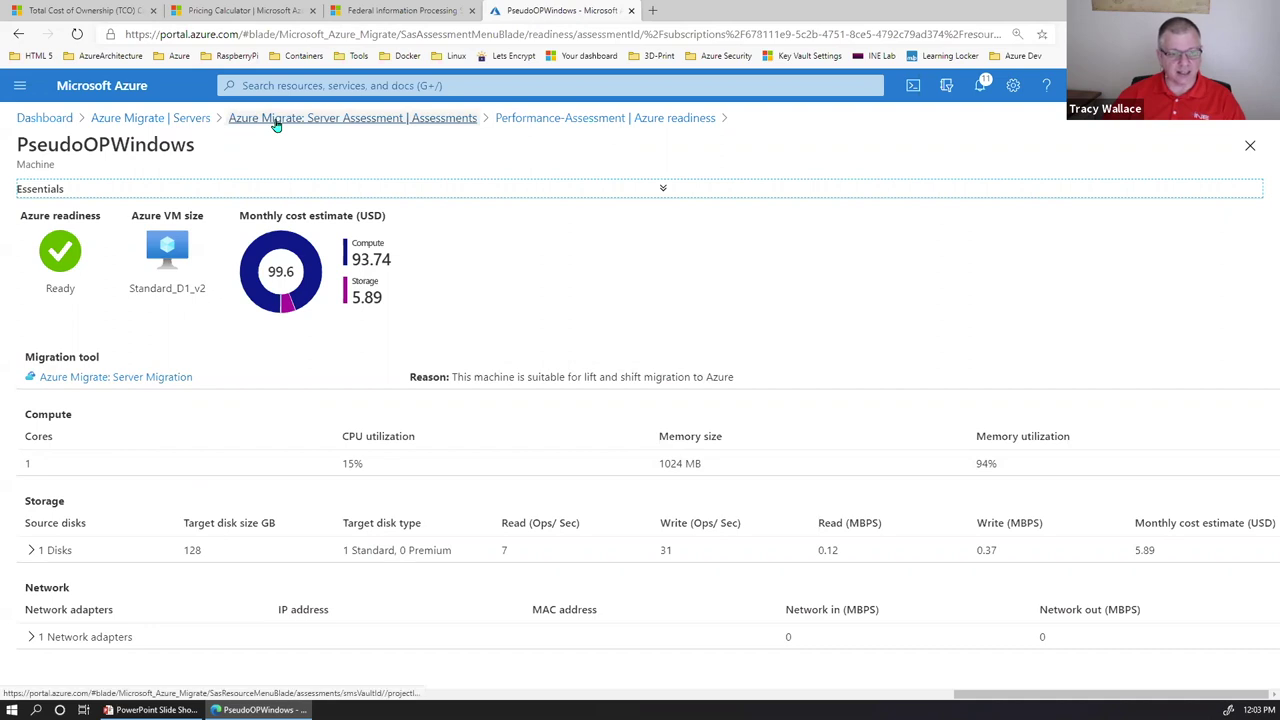
click(180, 119)
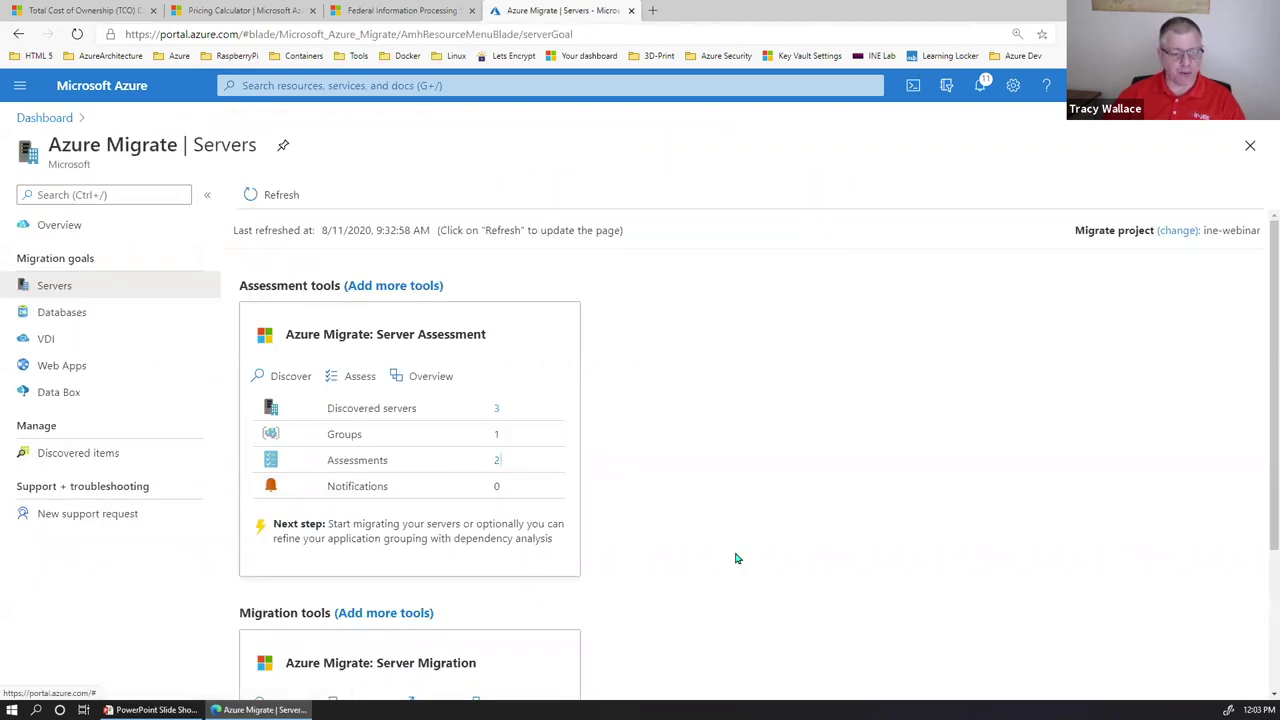
- Review the Server Migration discovery instructions for machines virtualized with Hyper-V, and return to the Azure Migrate servers page
scroll(737, 557, down, 2)
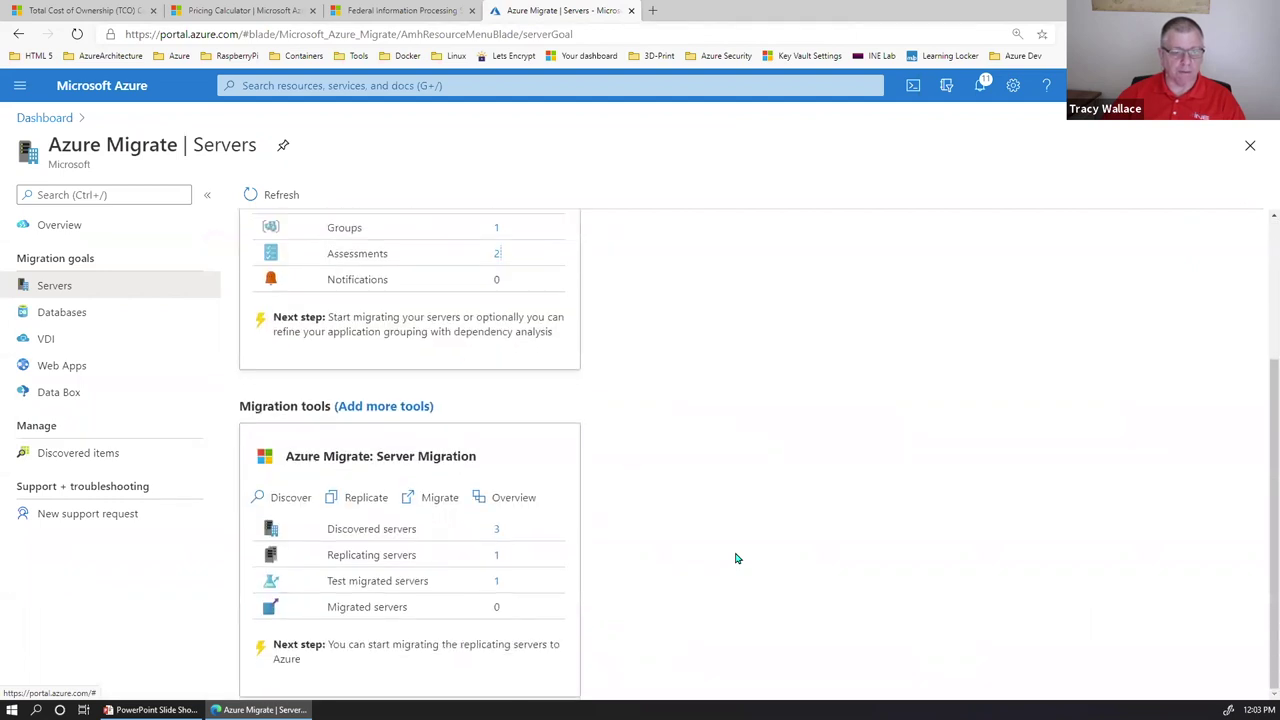
click(279, 502)
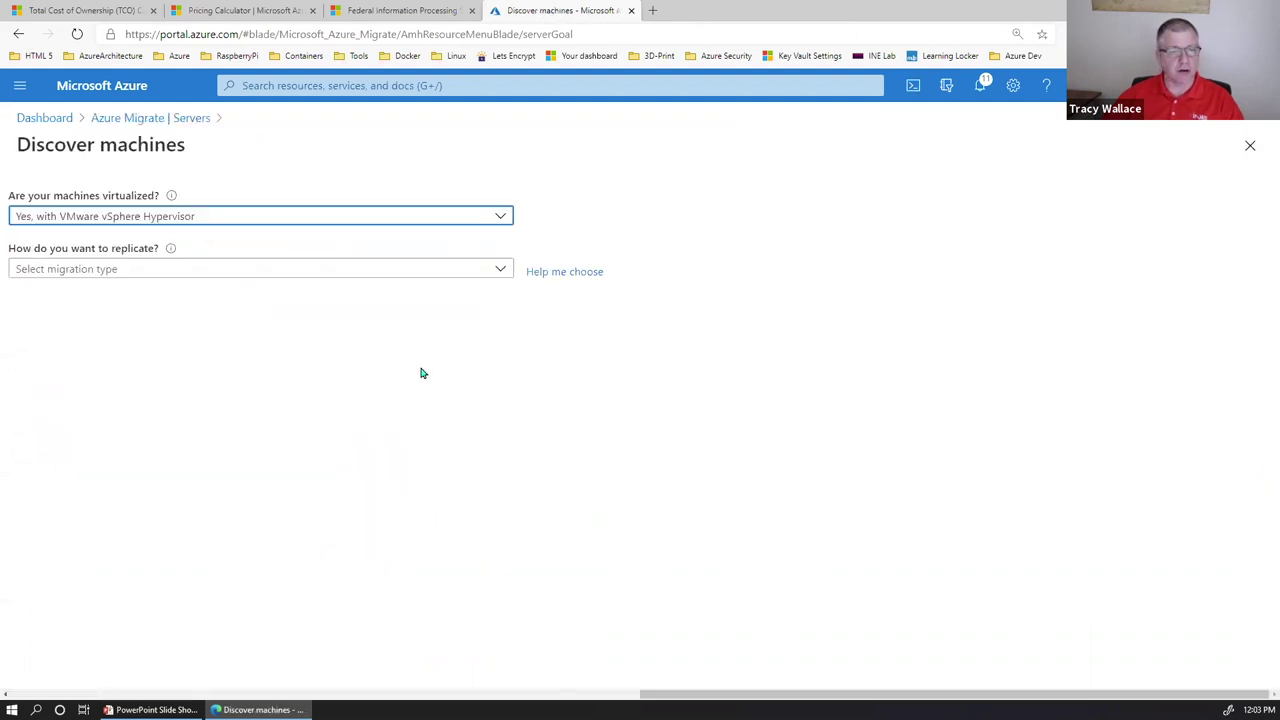
click(269, 221)
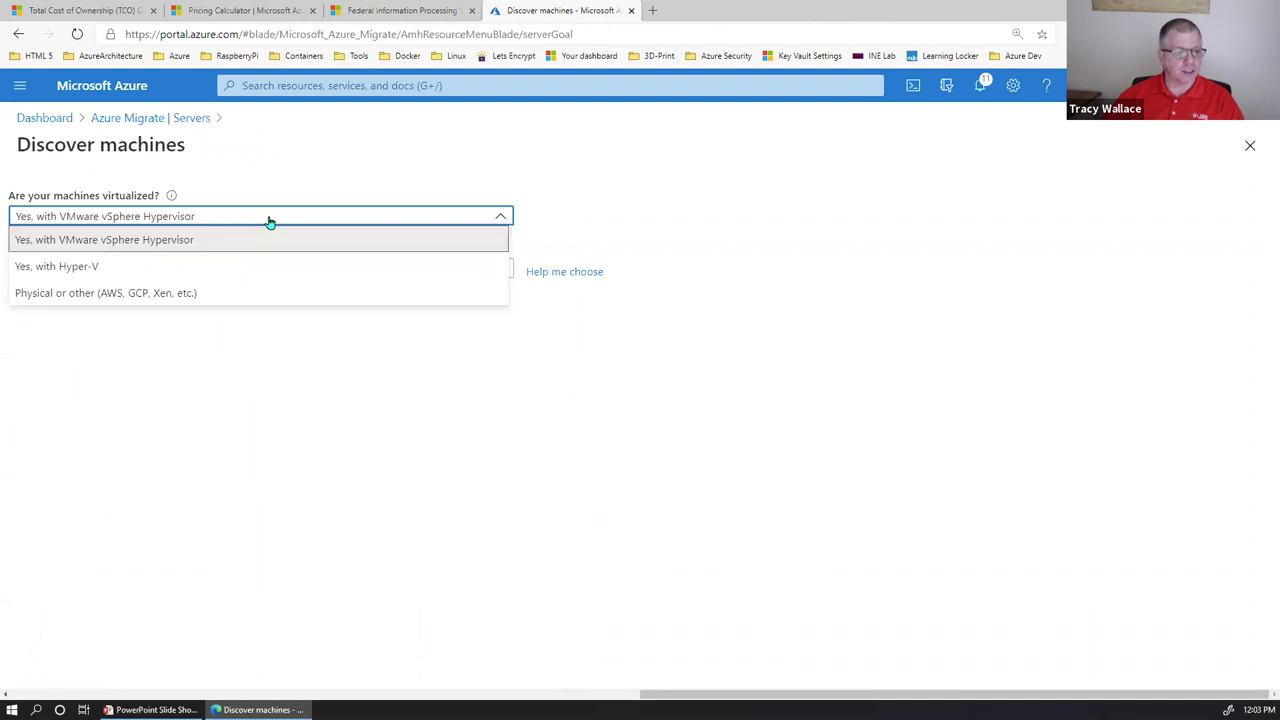
click(260, 265)
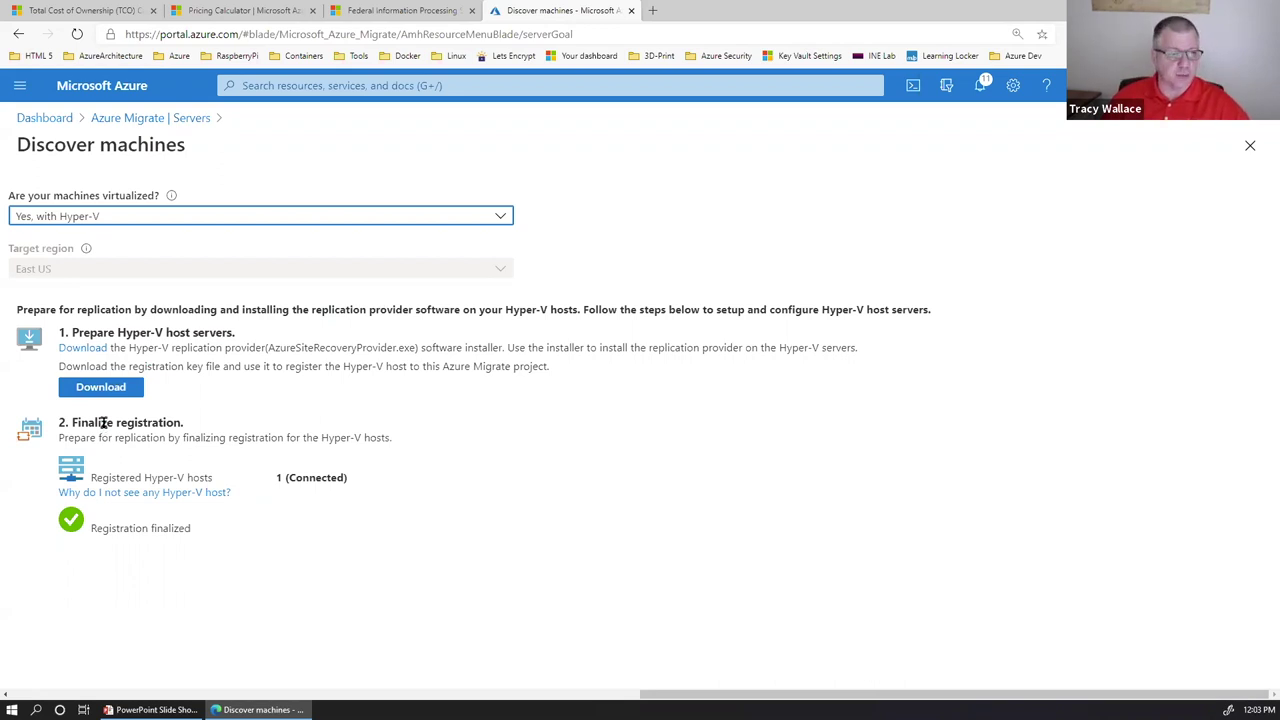
click(146, 120)
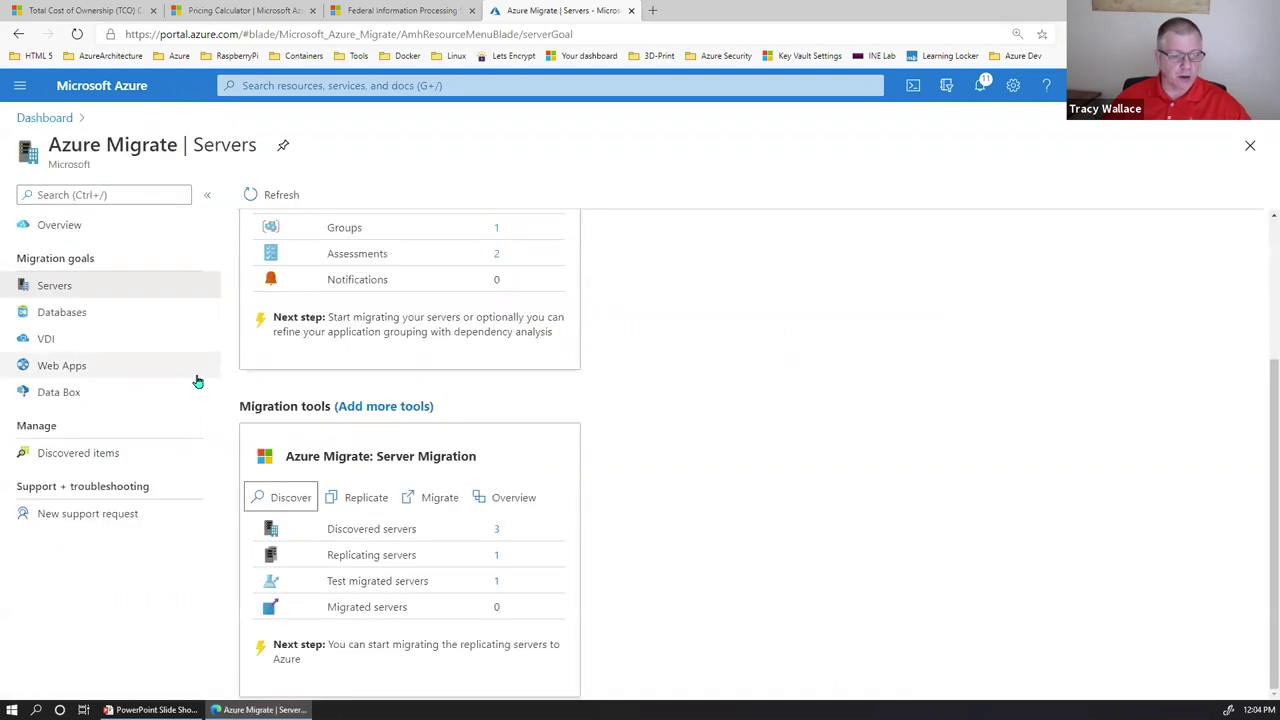
- Start configuring server replication with Hyper-V as the source virtualization type and proceed to the virtual machine selection
click(366, 498)
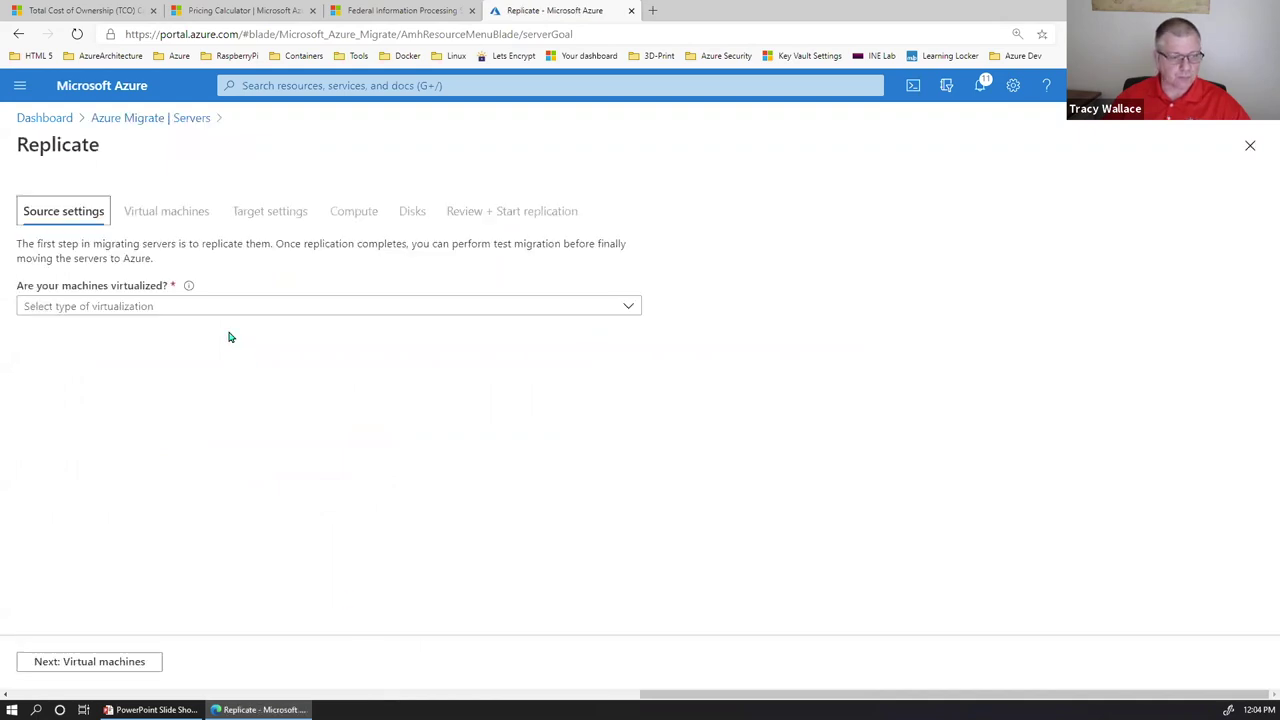
click(202, 310)
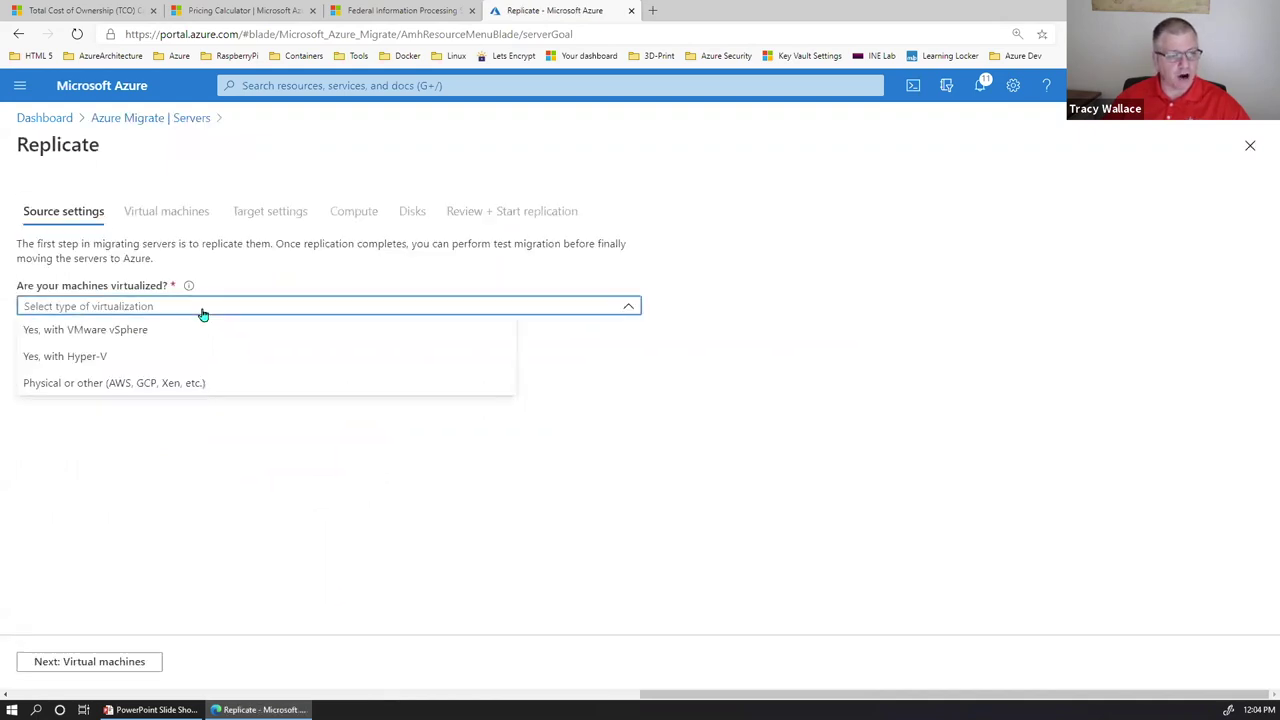
click(156, 362)
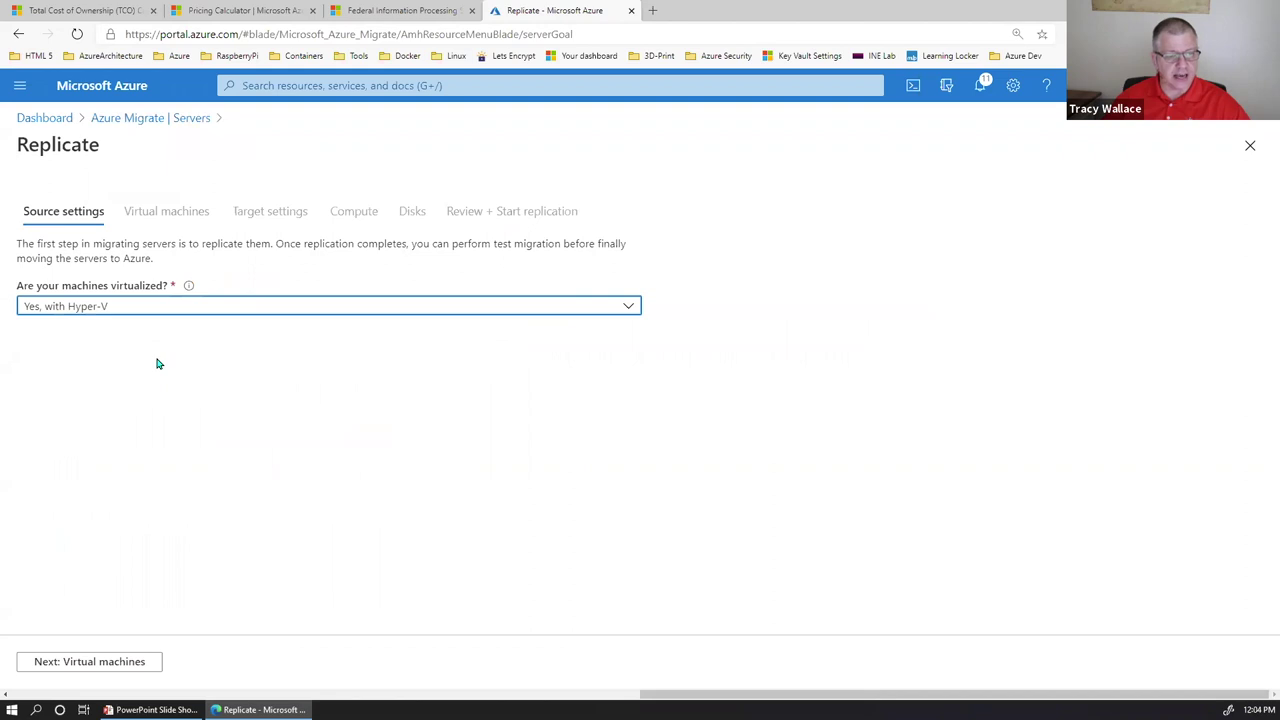
click(106, 660)
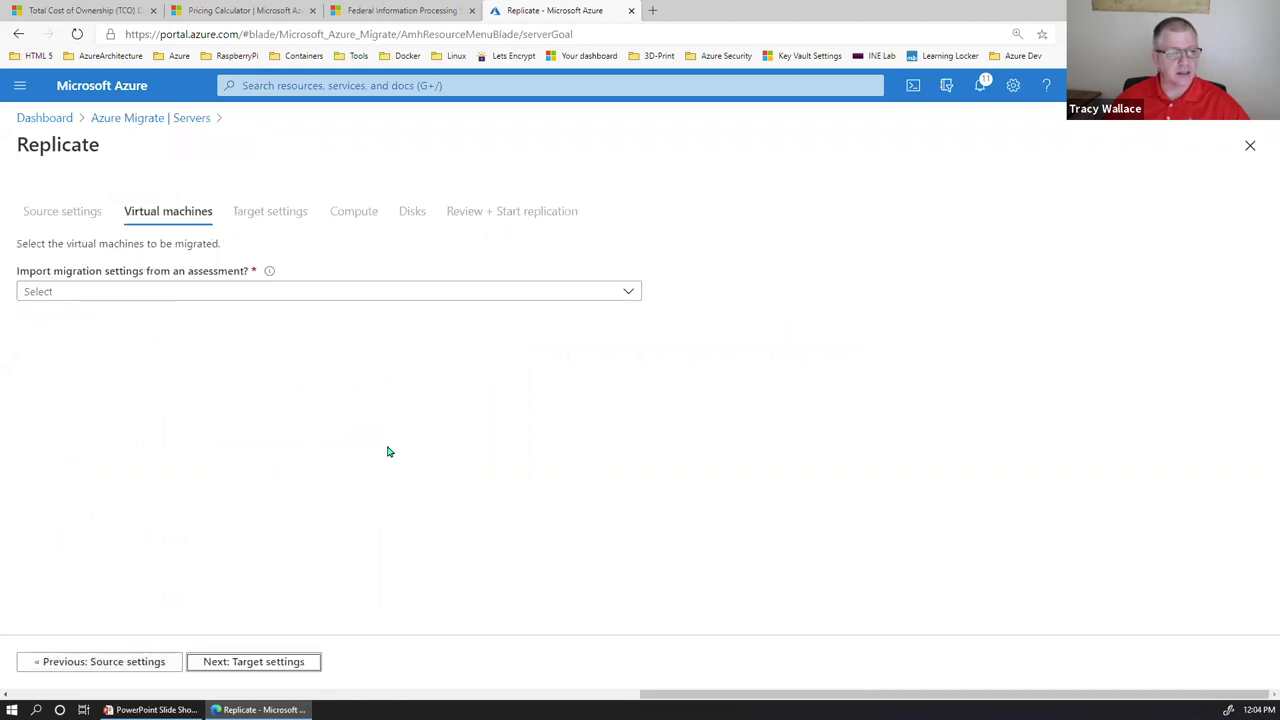
- Apply migration settings from the OnPrem-webinar group's Demo assessment and select PseudoOPUbuntu as the virtual machine to replicate
click(240, 291)
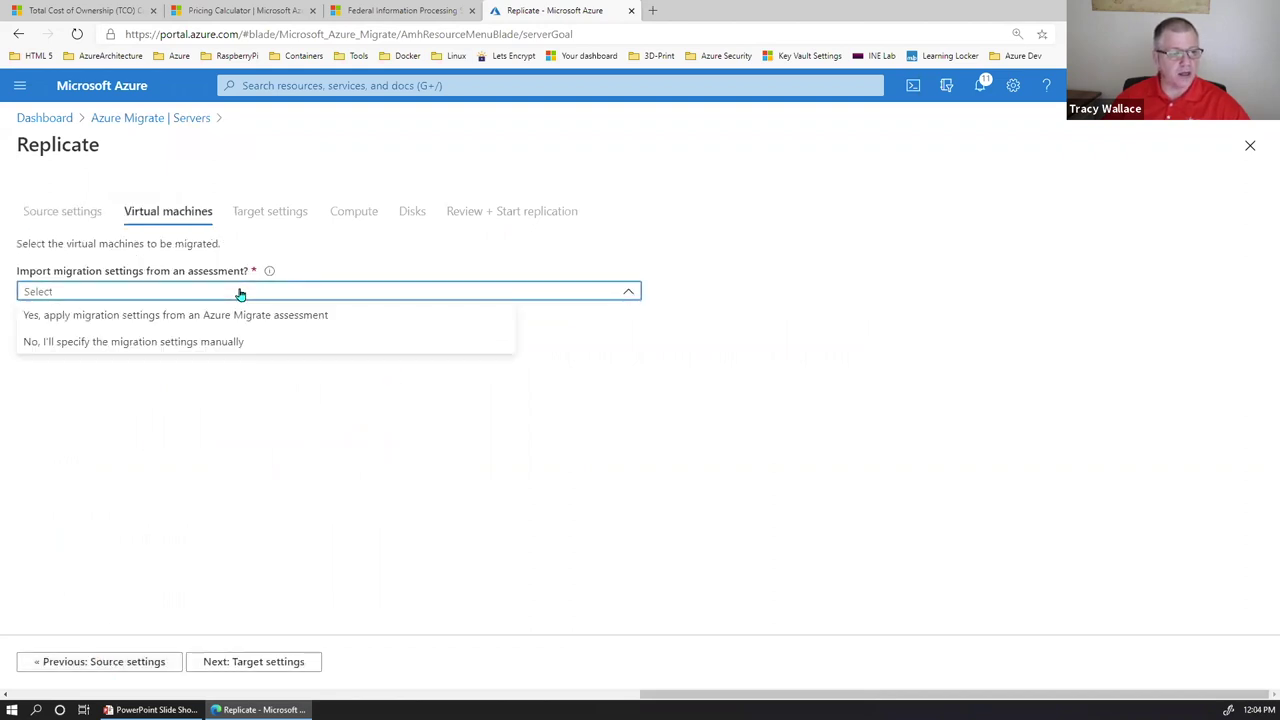
click(167, 318)
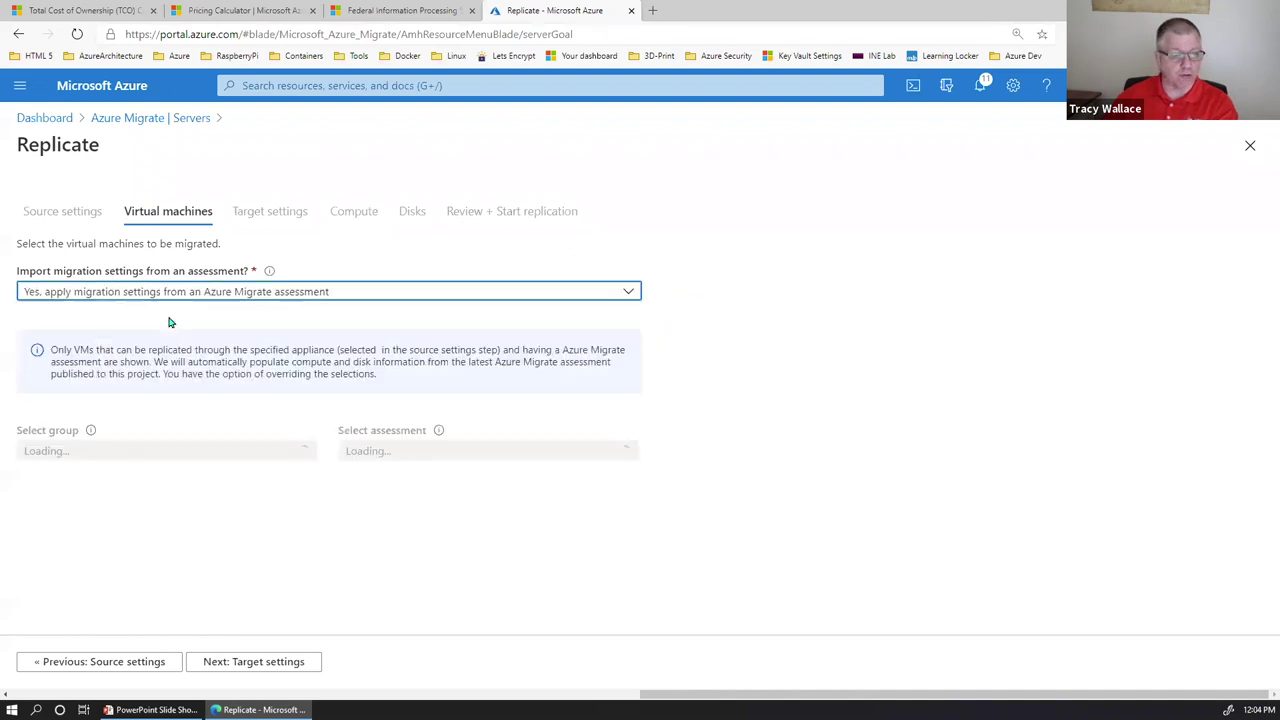
click(190, 451)
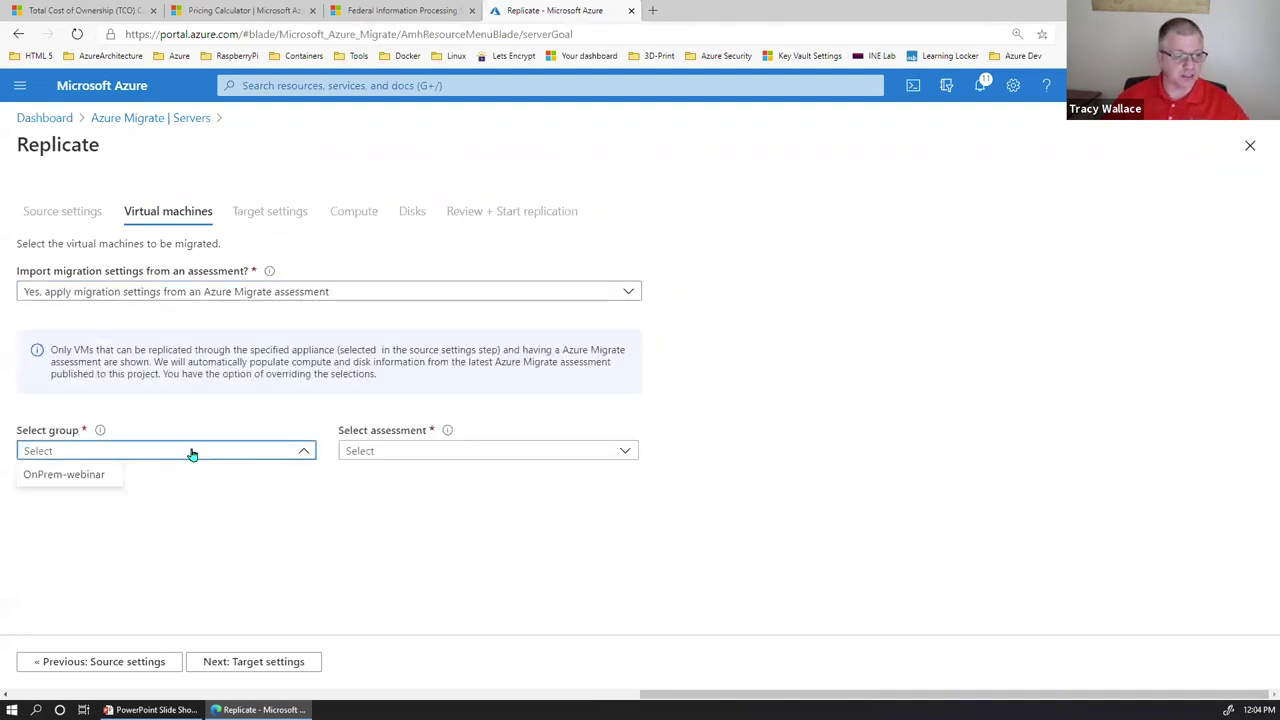
click(86, 476)
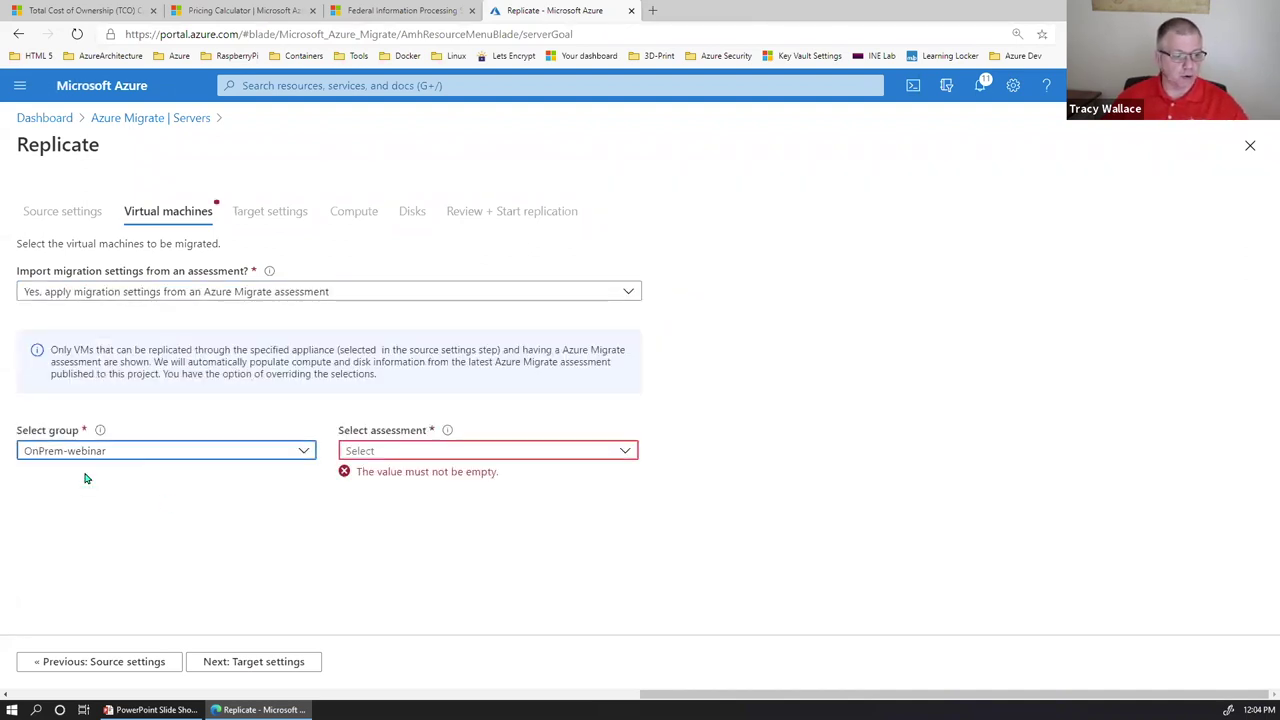
click(450, 455)
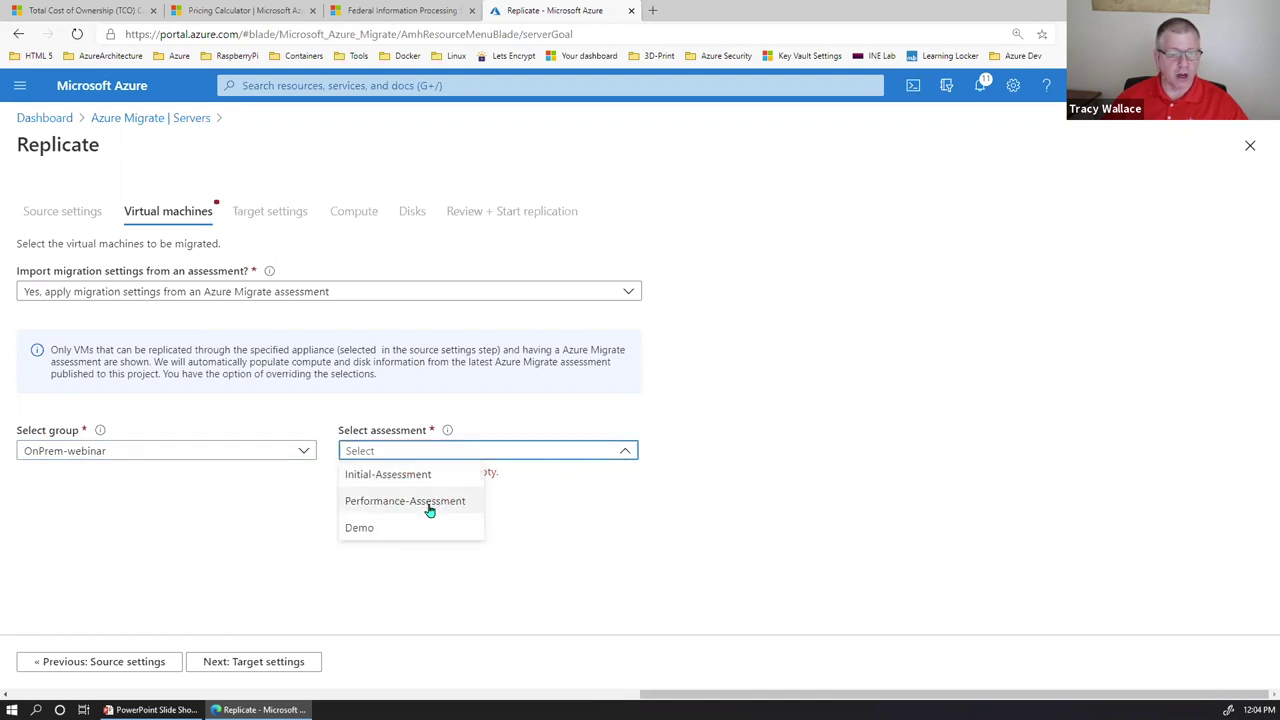
click(372, 528)
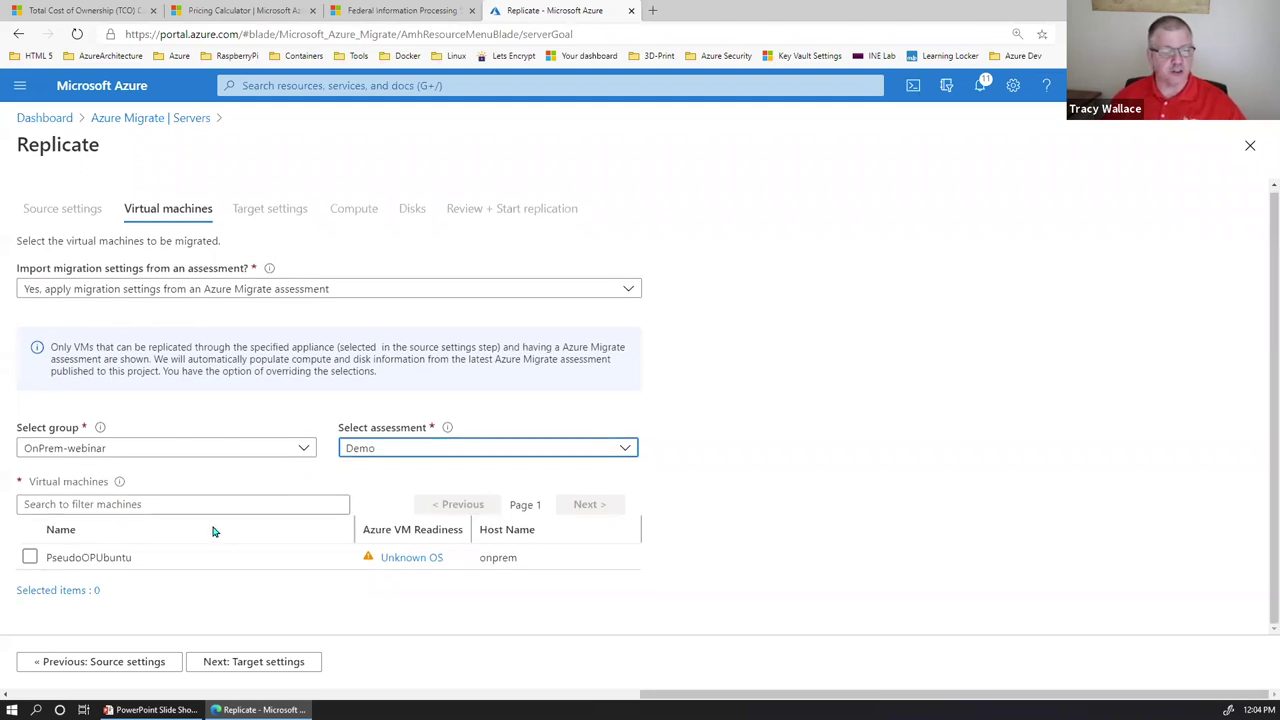
click(30, 559)
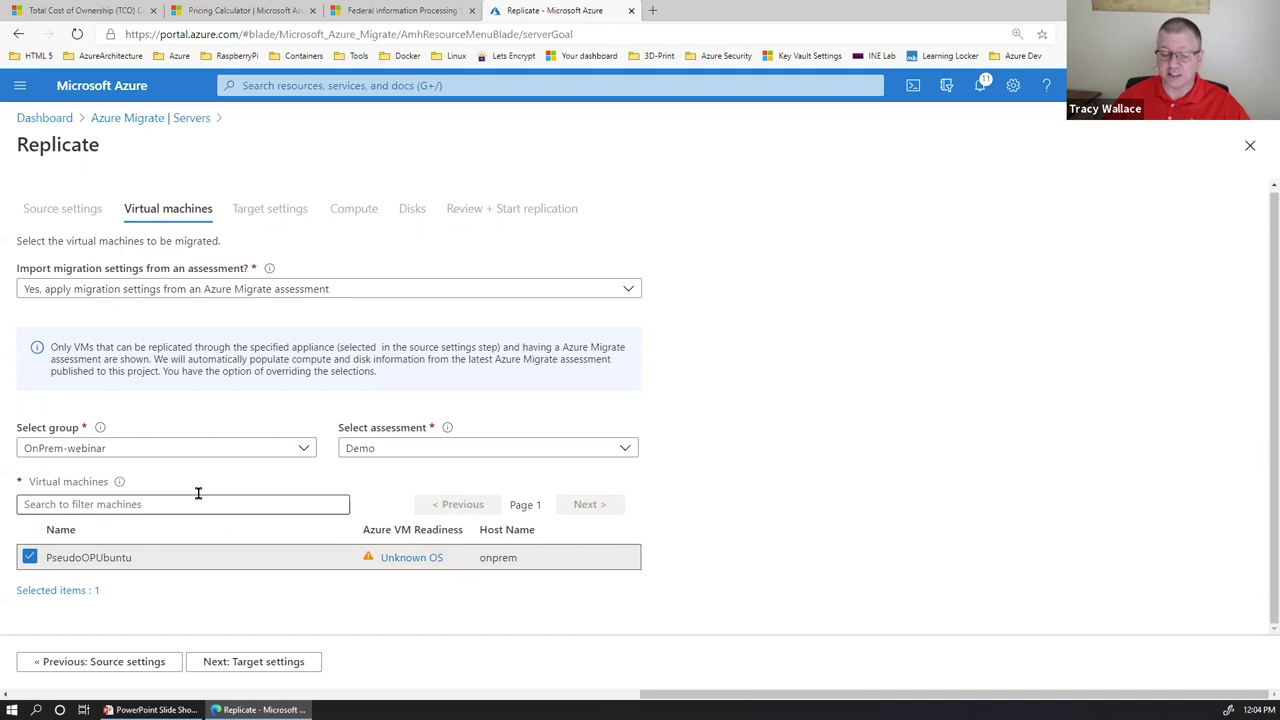
click(247, 662)
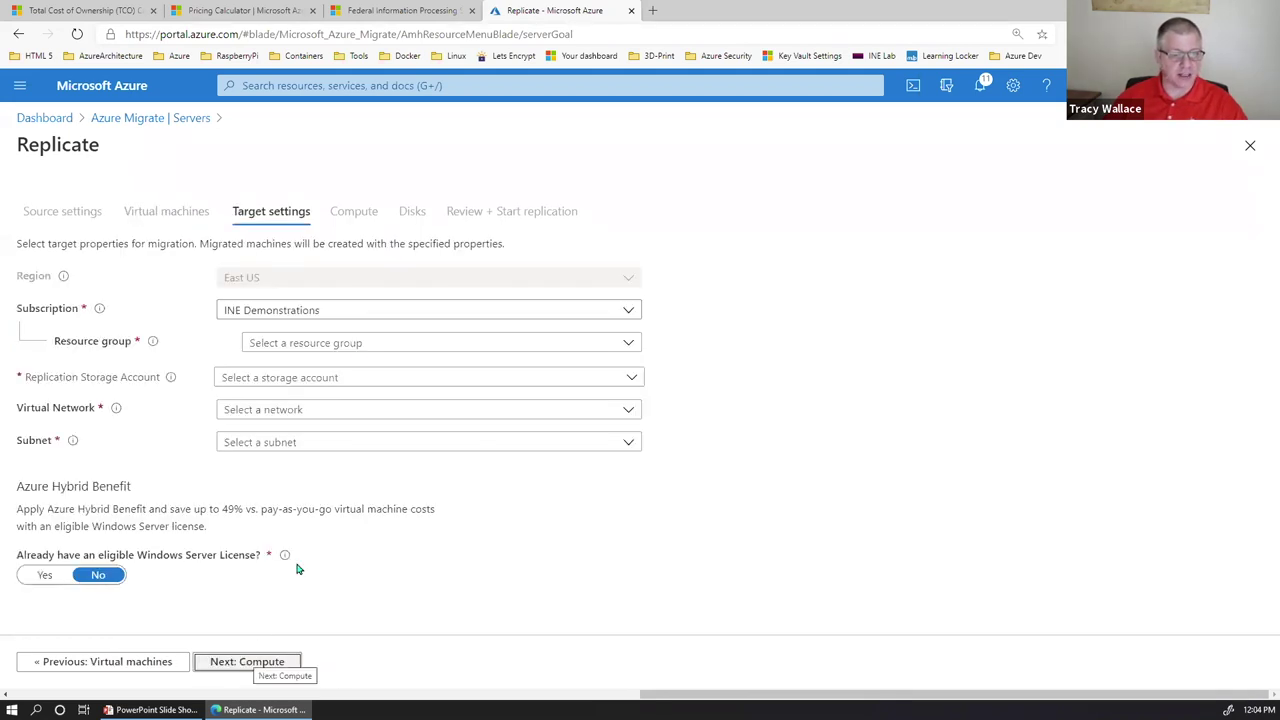
- Set the replication target to resource group webinar-target, storage account inewebinarmigrate and virtual network webinar-target-vnet, and proceed to the compute settings
click(306, 345)
scroll(320, 570, down, 1)
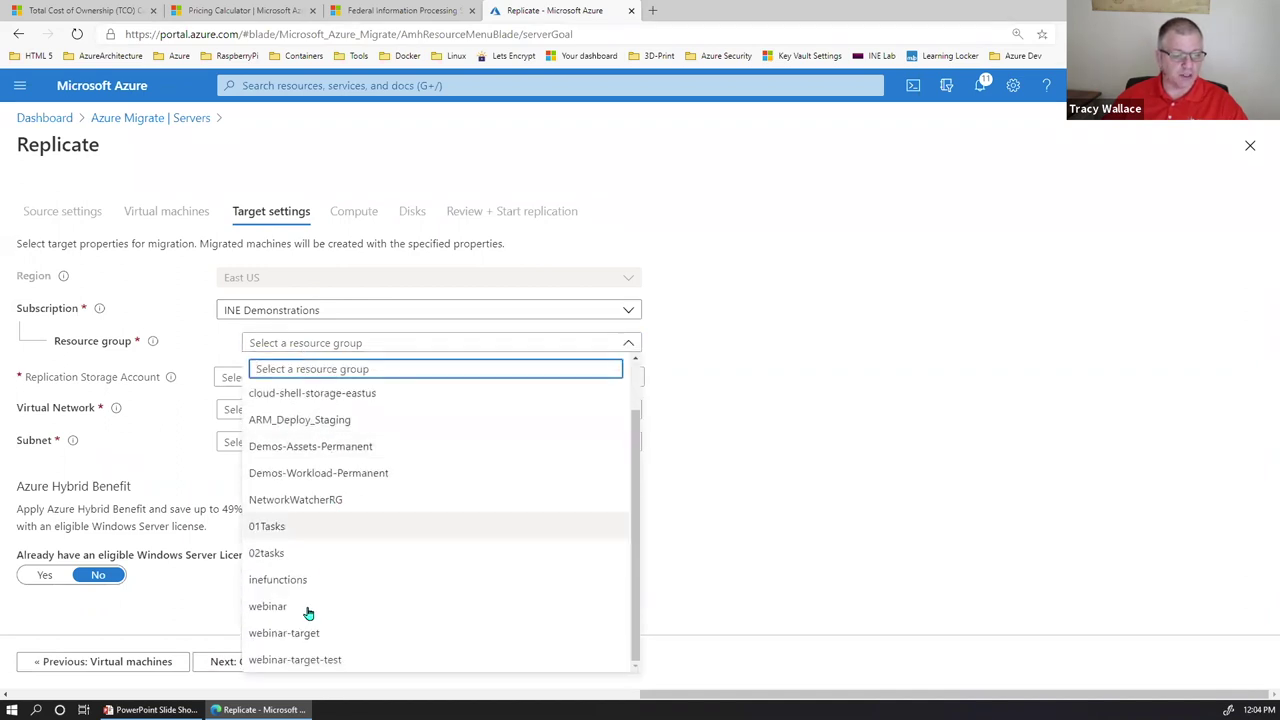
click(293, 639)
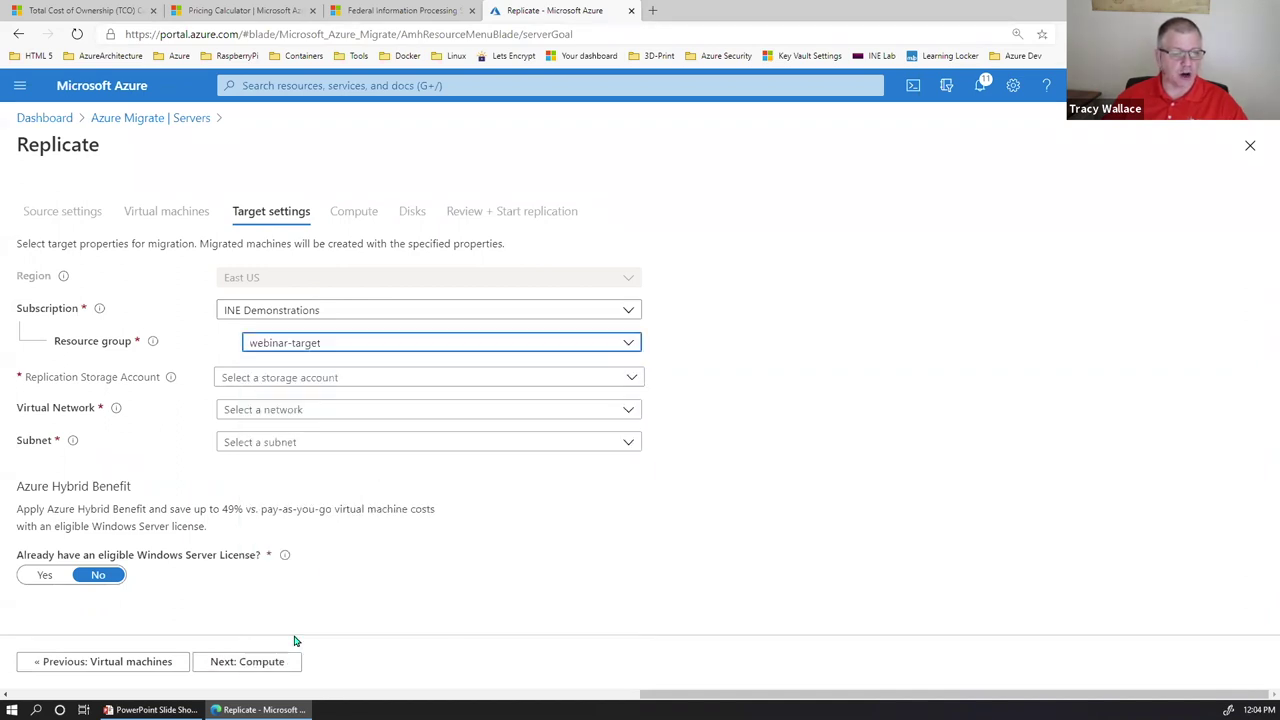
click(304, 381)
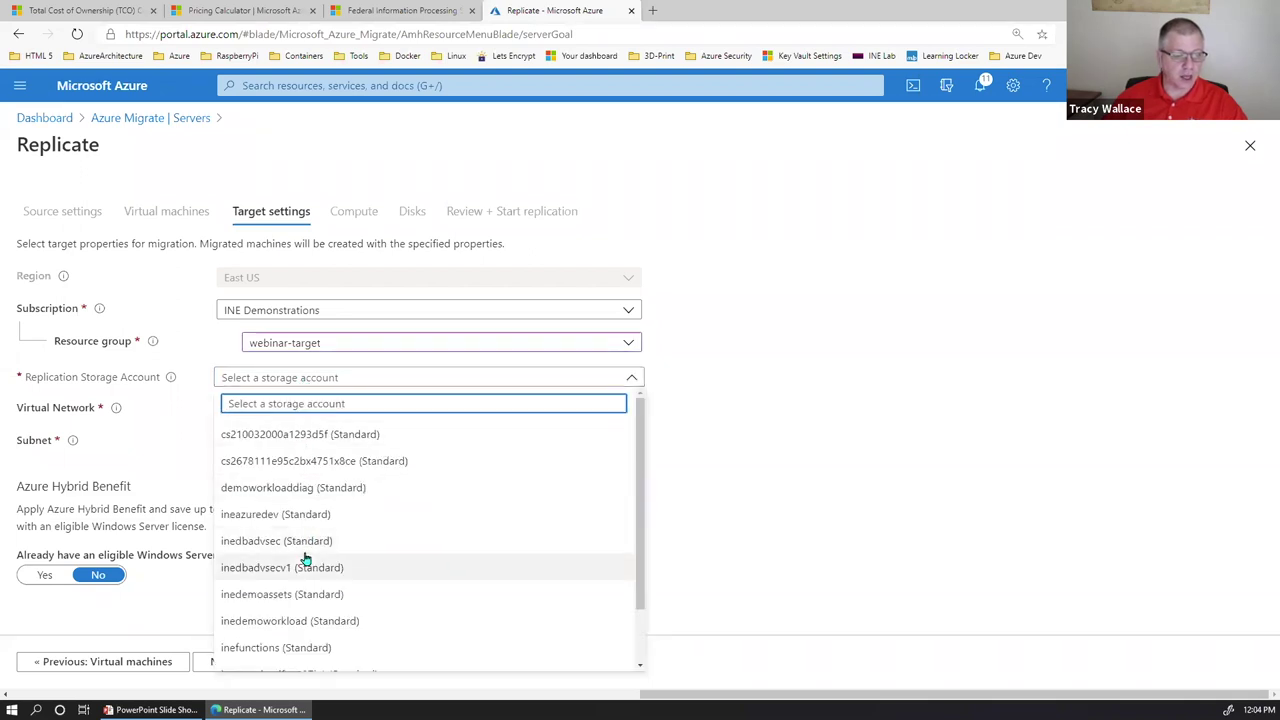
scroll(306, 560, down, 2)
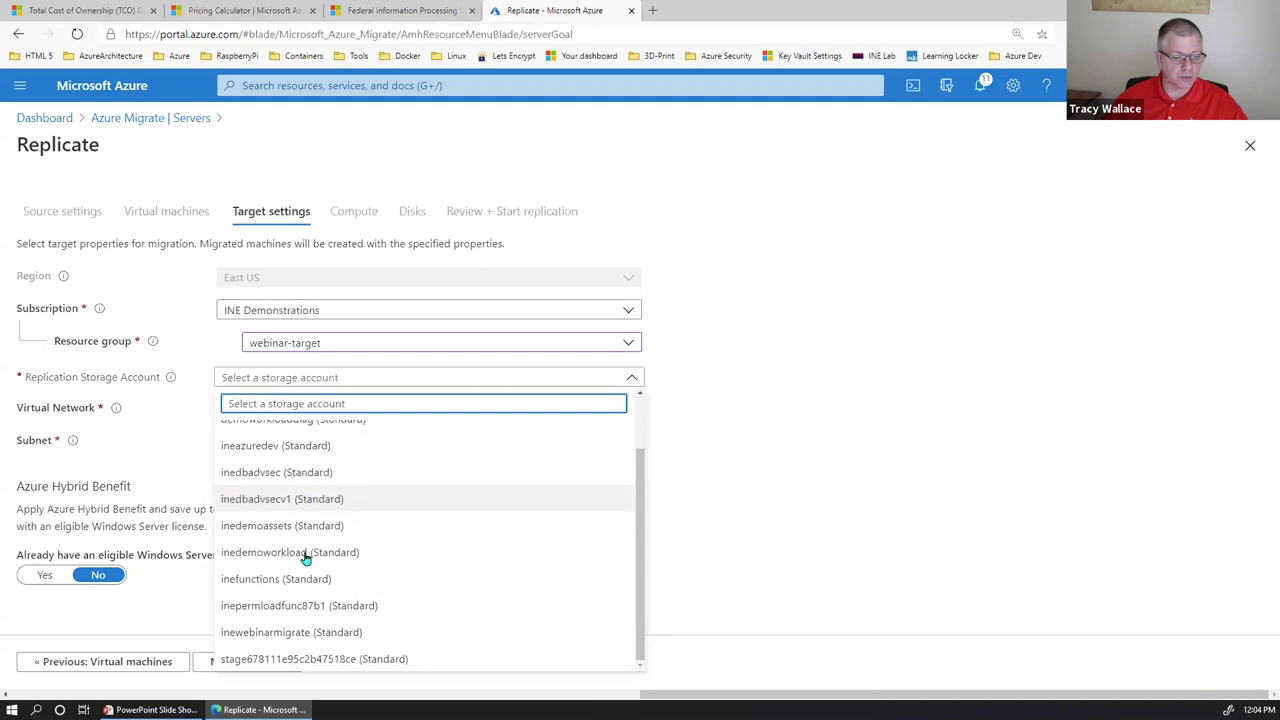
click(299, 633)
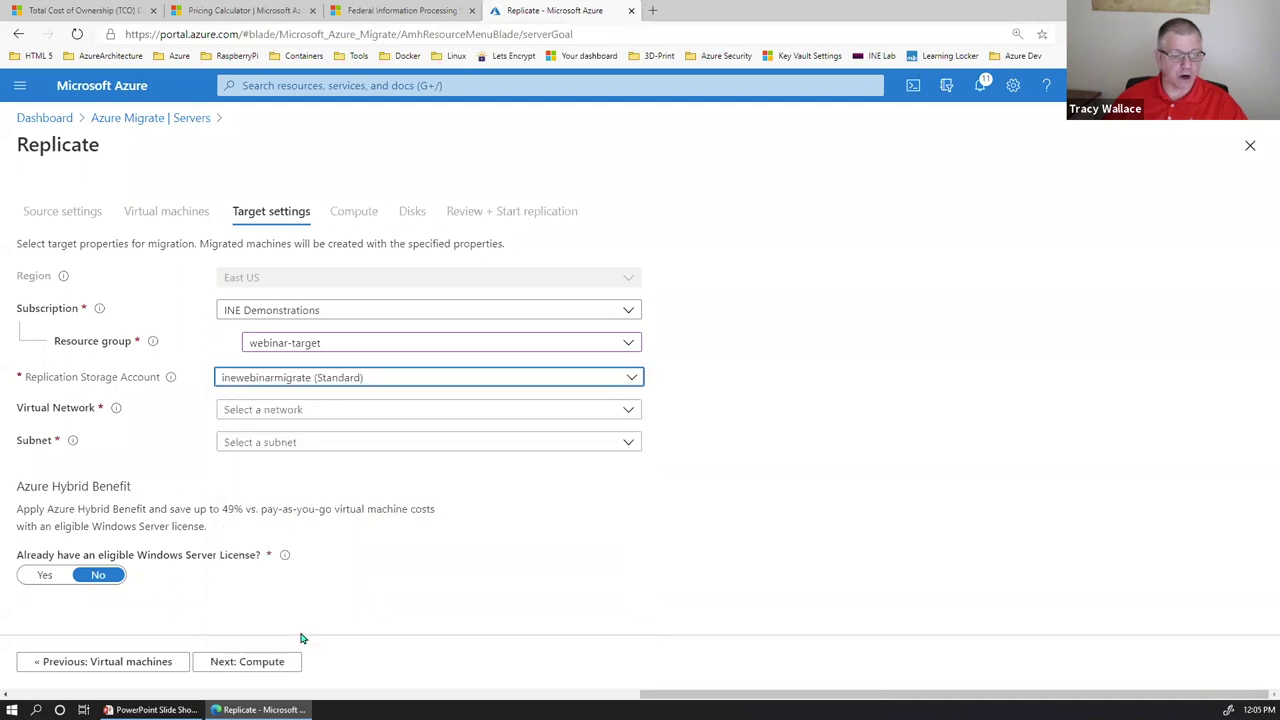
click(322, 411)
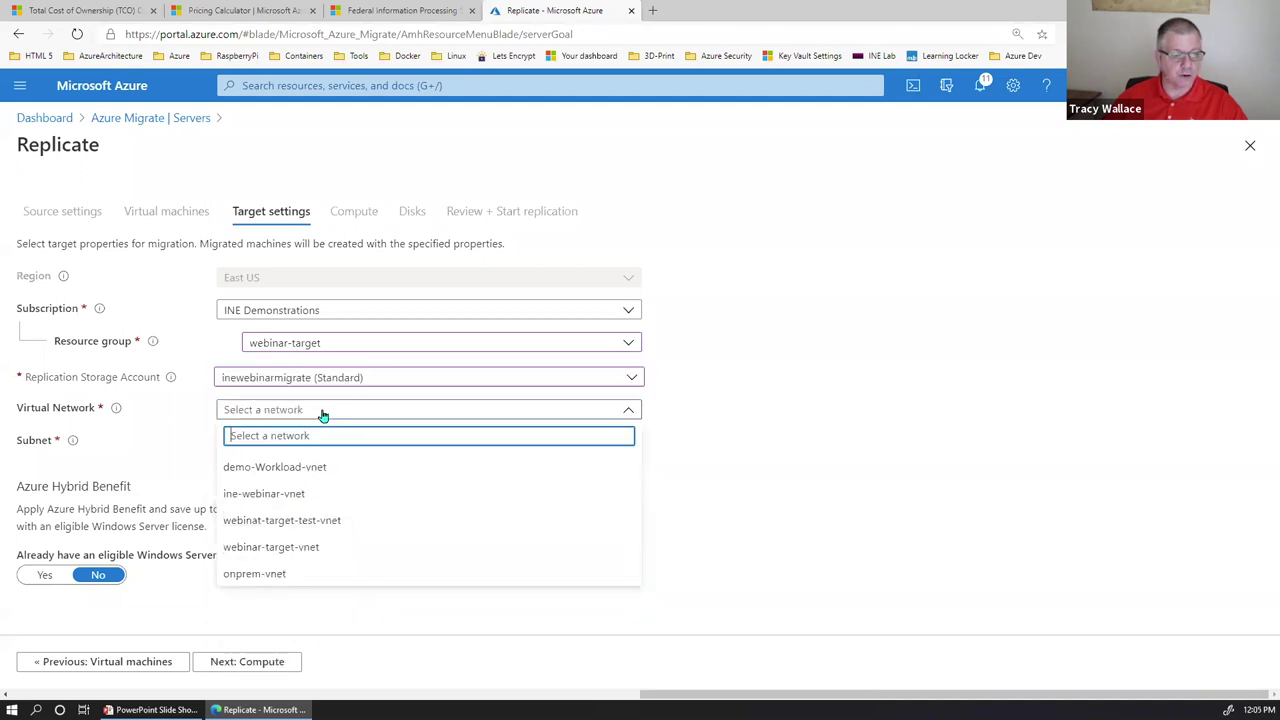
click(298, 547)
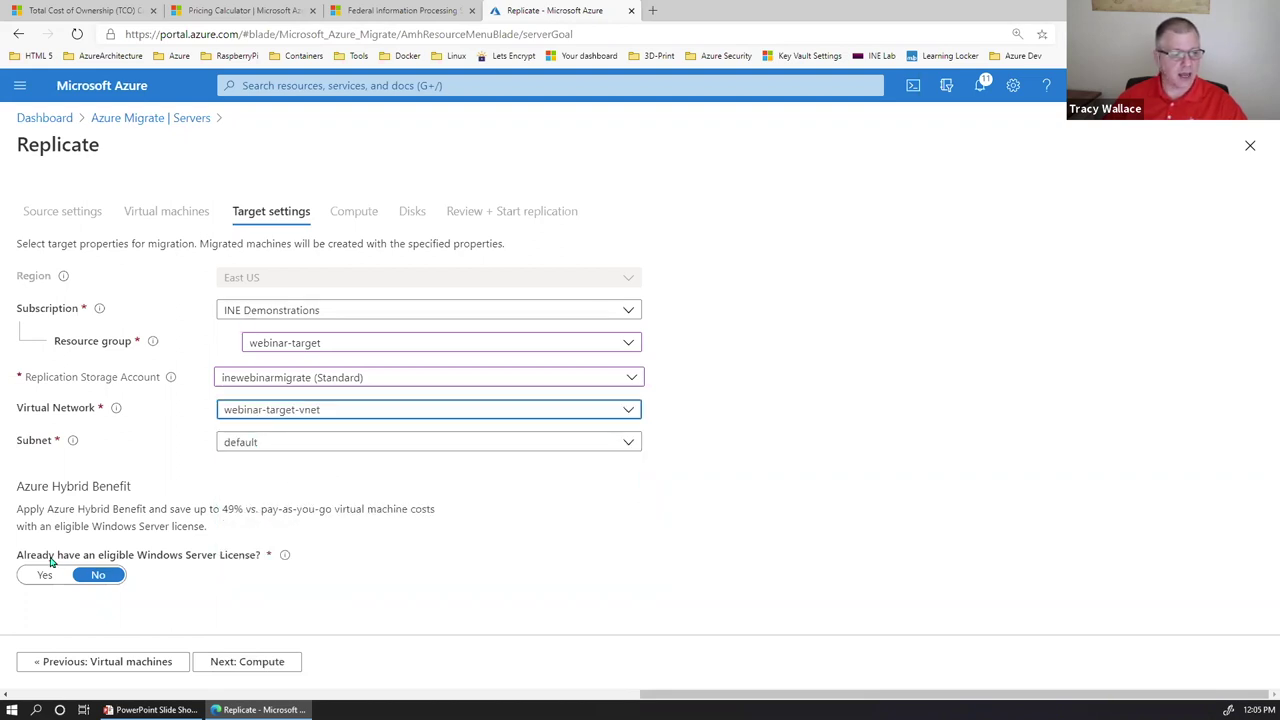
click(248, 662)
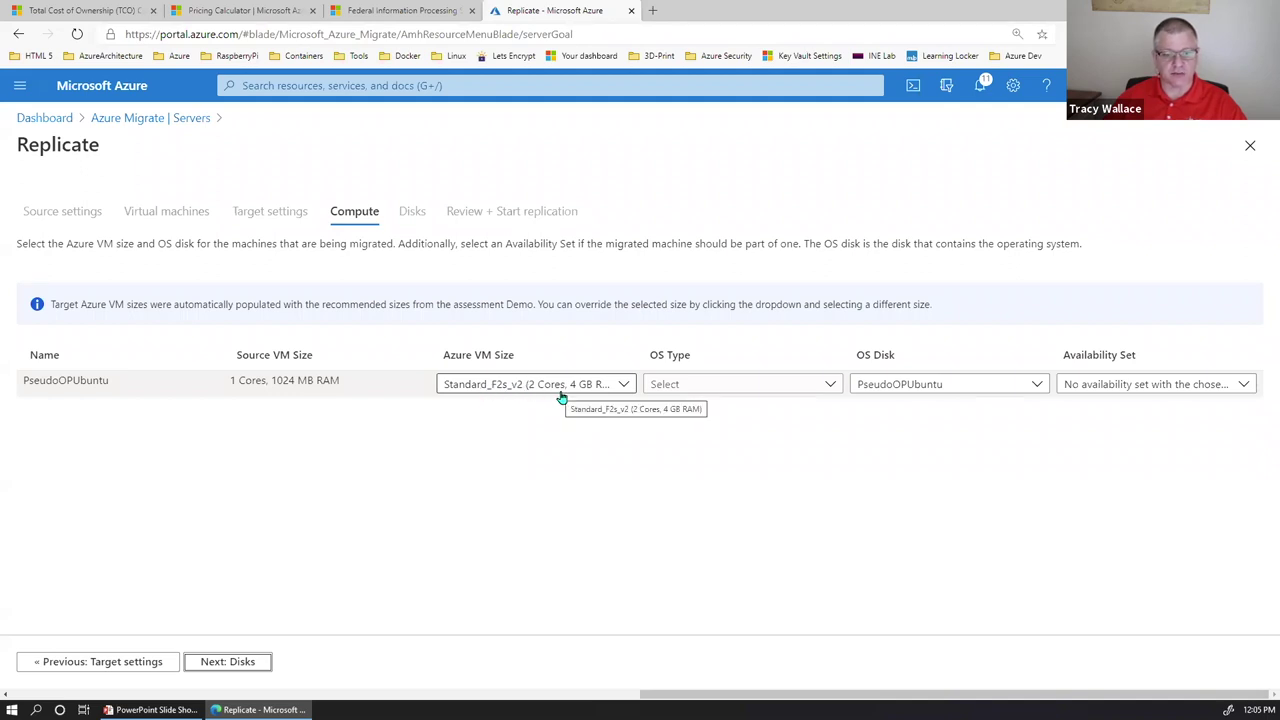
- Set the OS type of PseudoOPUbuntu to Linux and proceed to its disk settings
click(684, 392)
click(675, 435)
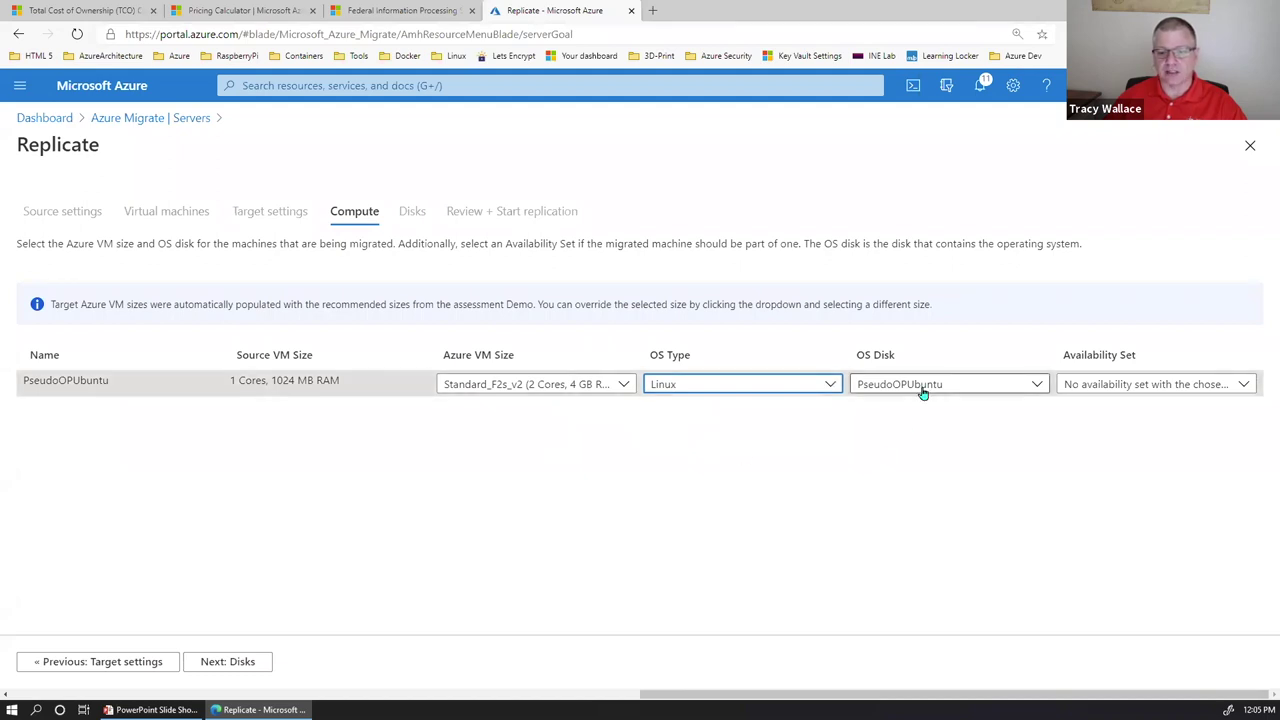
click(226, 663)
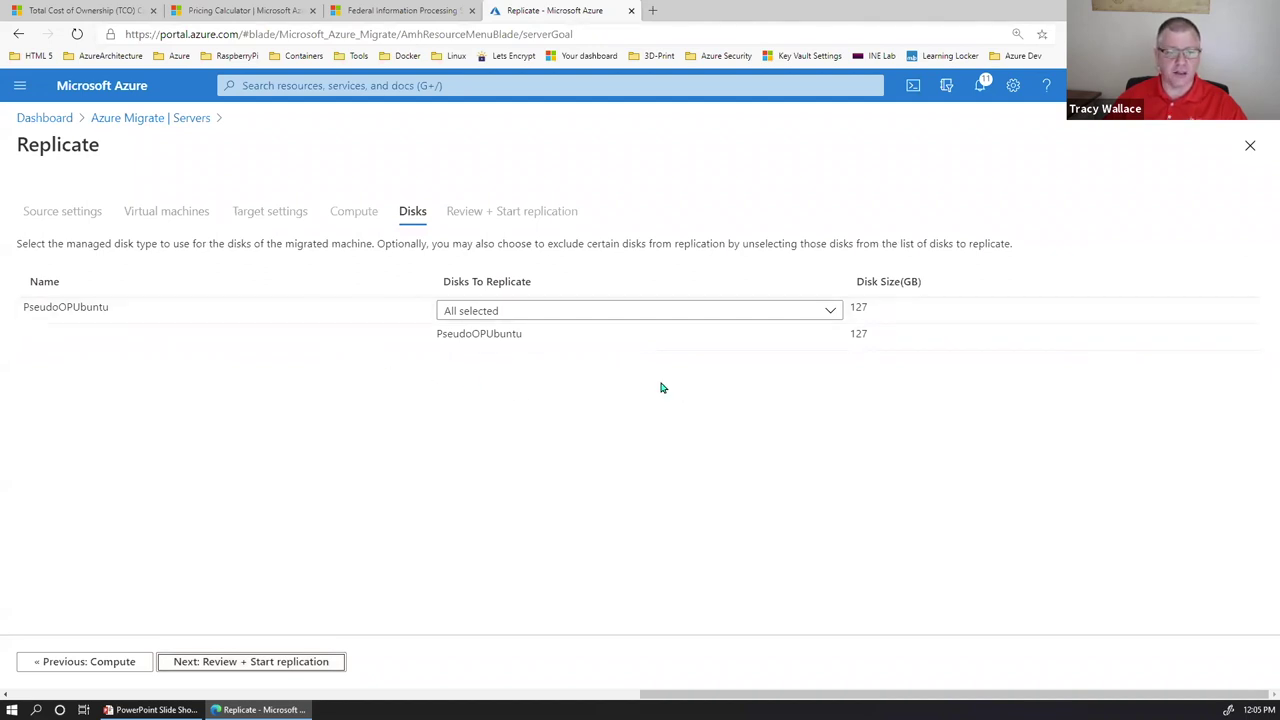
- Check the disks to replicate for PseudoOPUbuntu, keep all of them selected, and start the replication
click(498, 312)
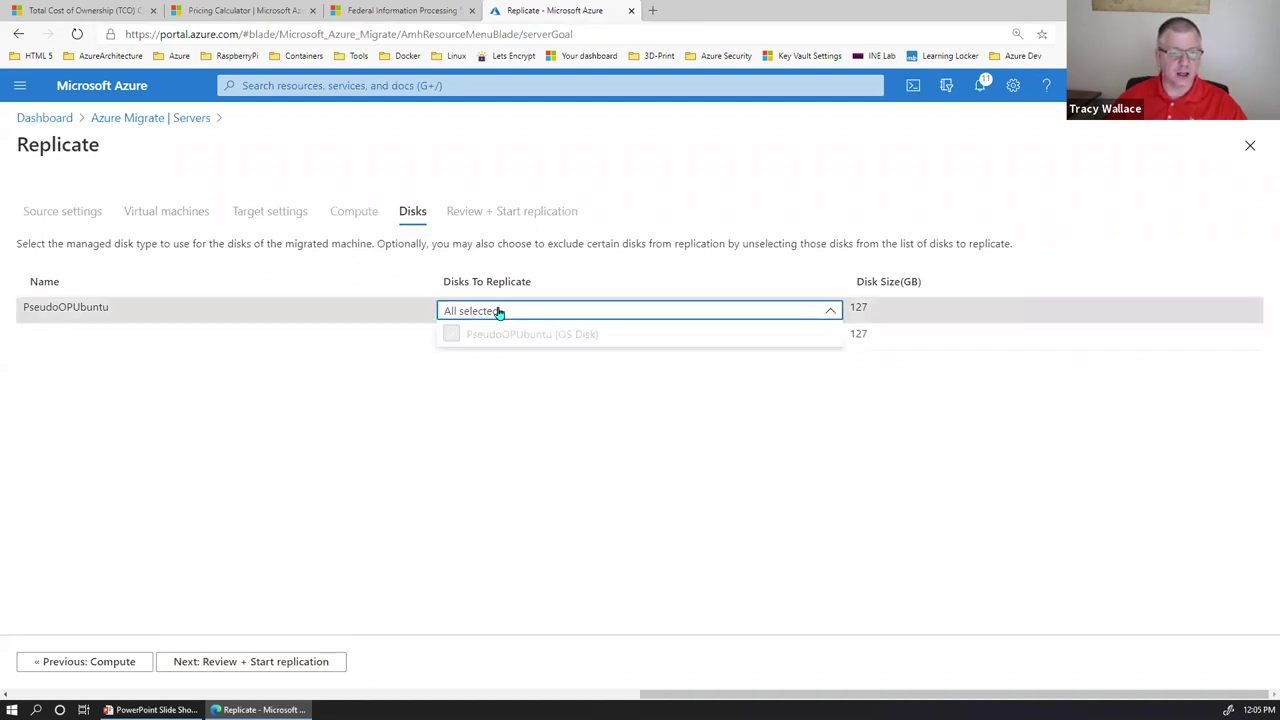
click(498, 312)
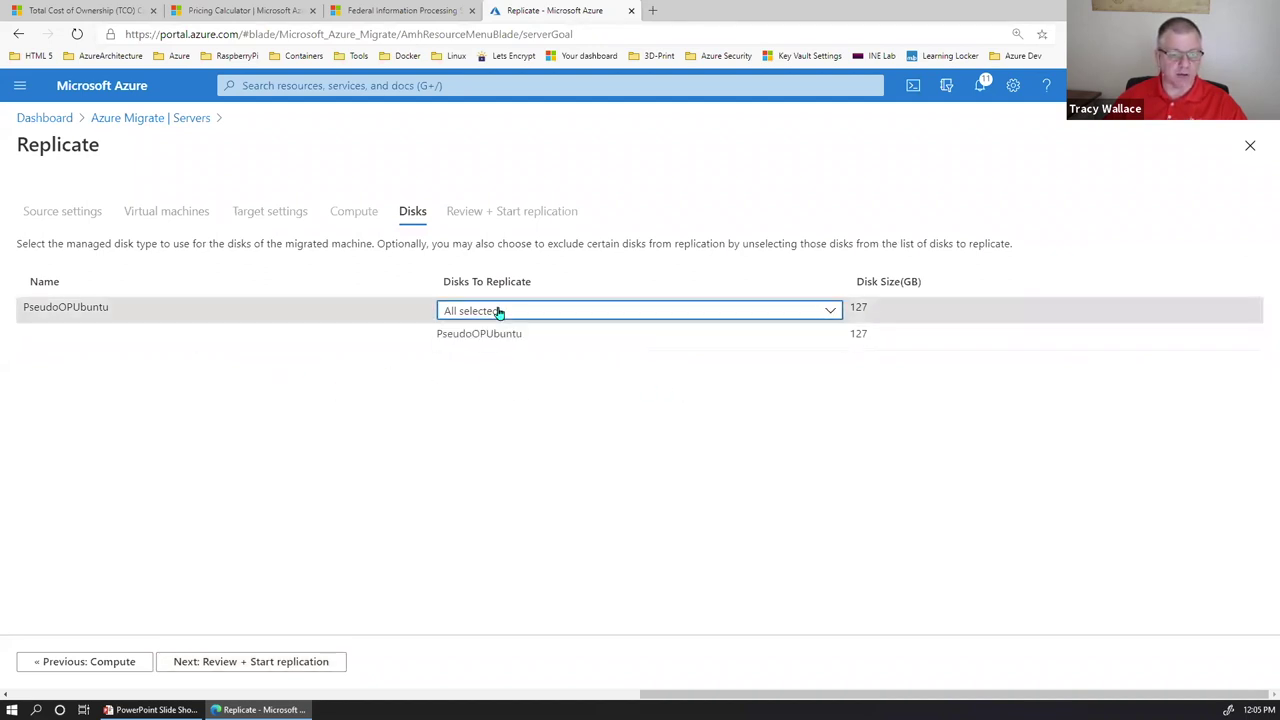
click(258, 666)
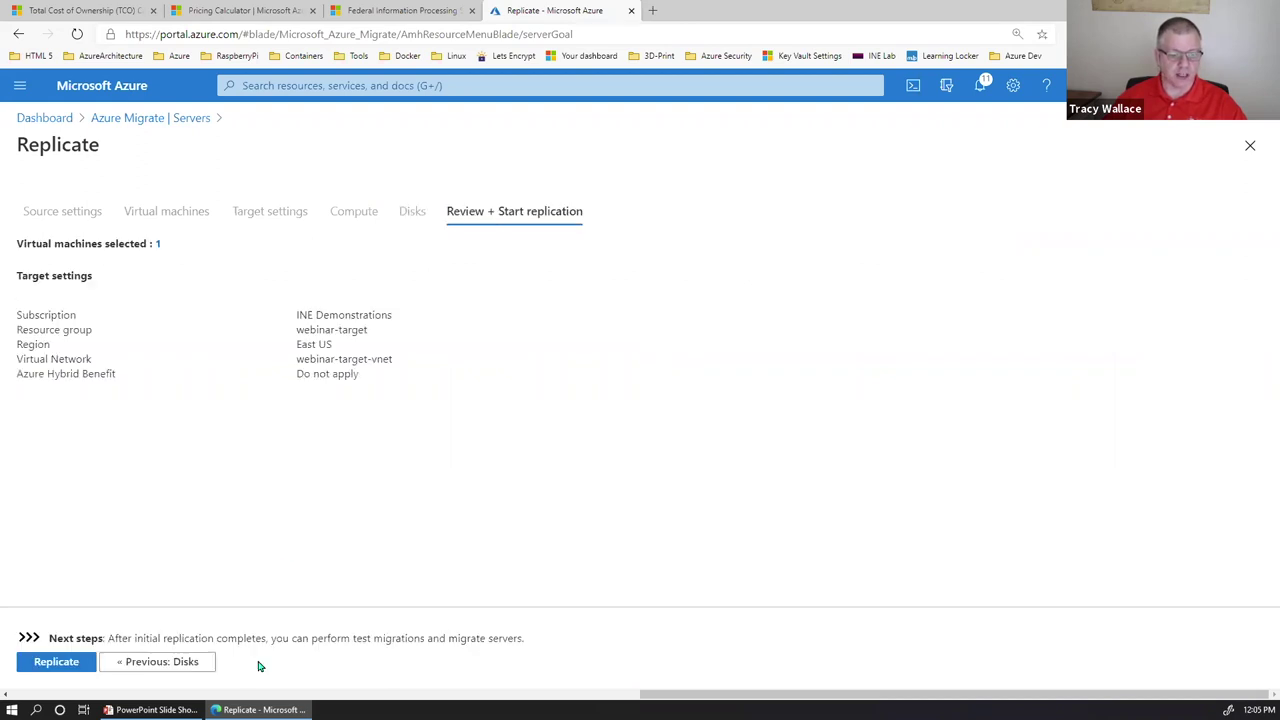
click(56, 664)
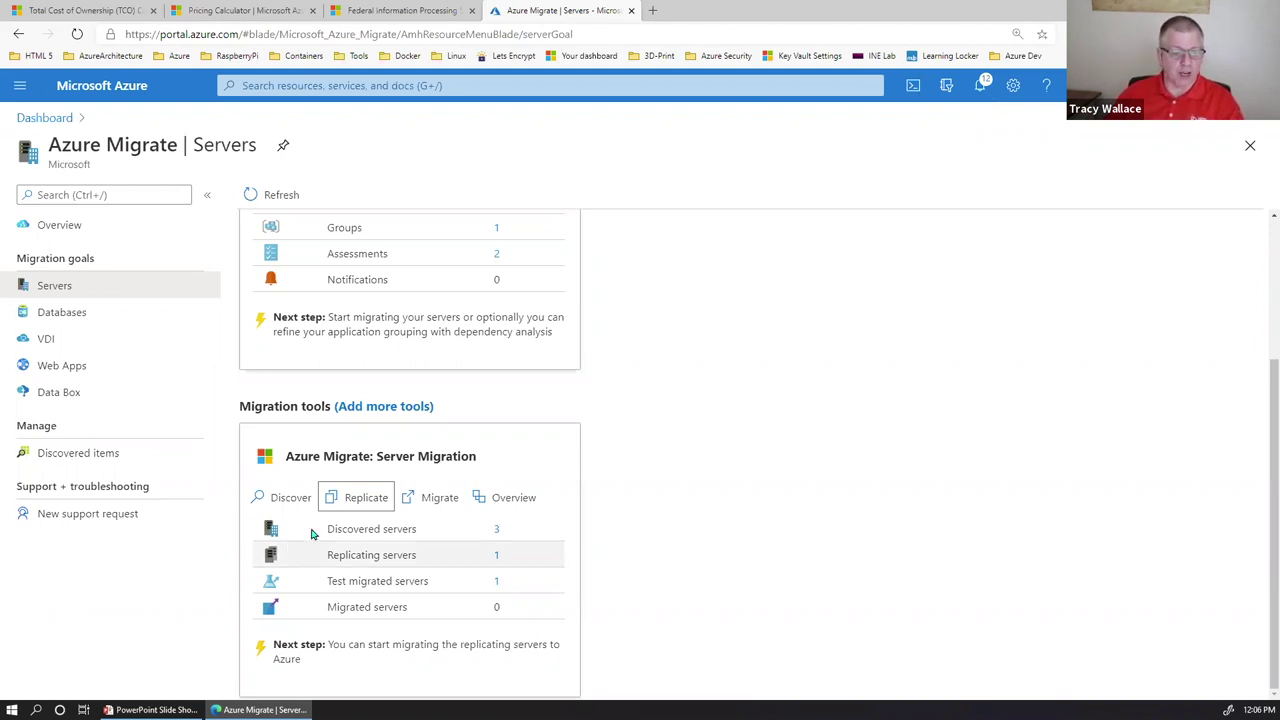
- Start the migration of PseudoOPWindows with machines shut down beforehand to minimize data loss
click(440, 498)
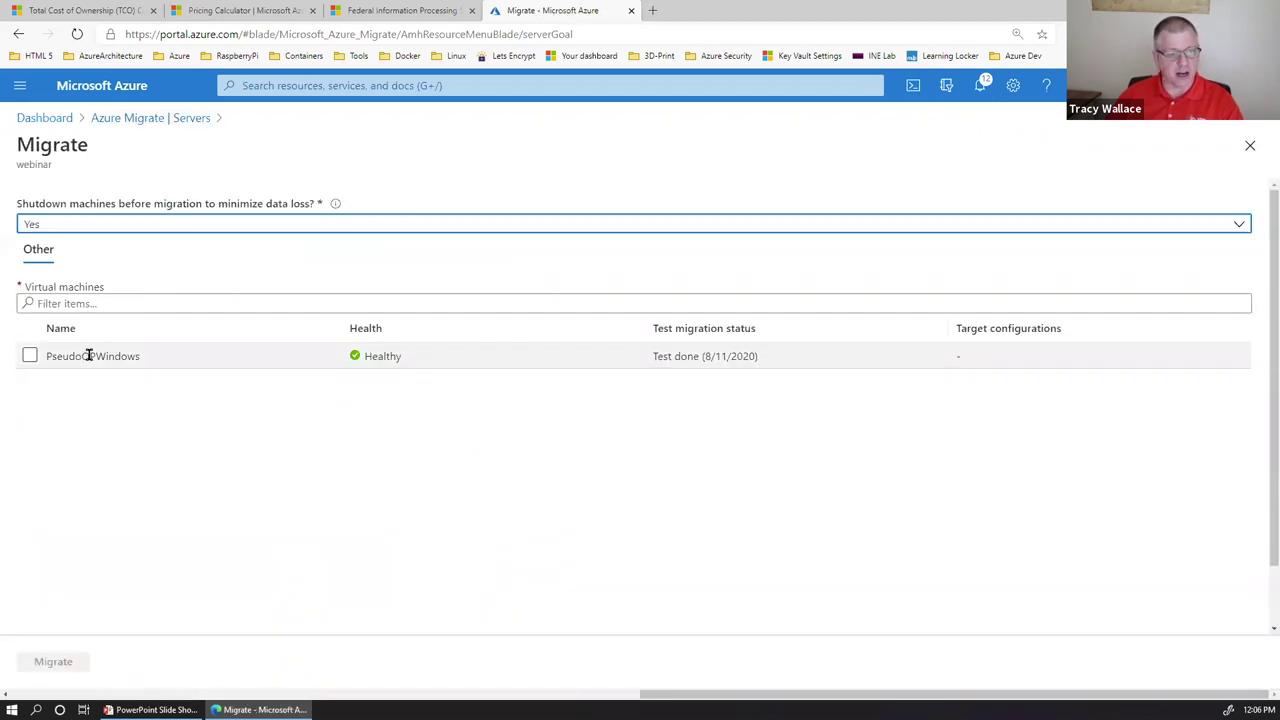
click(122, 356)
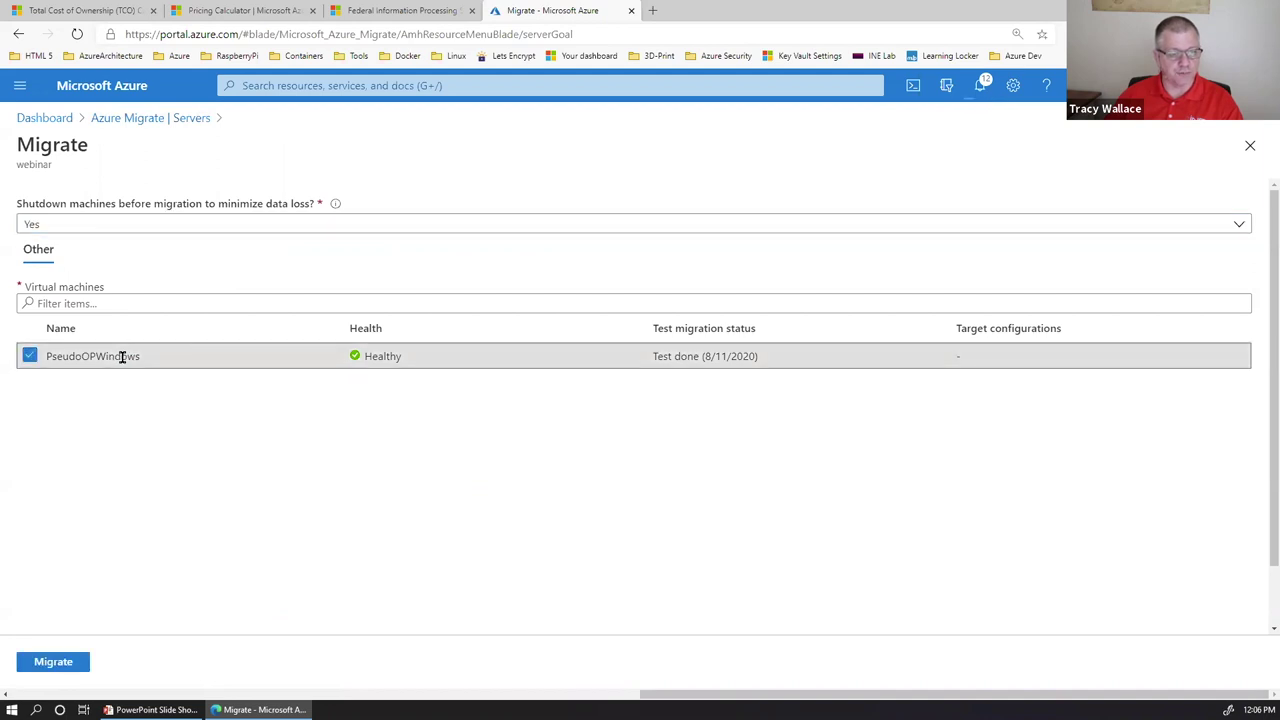
click(50, 664)
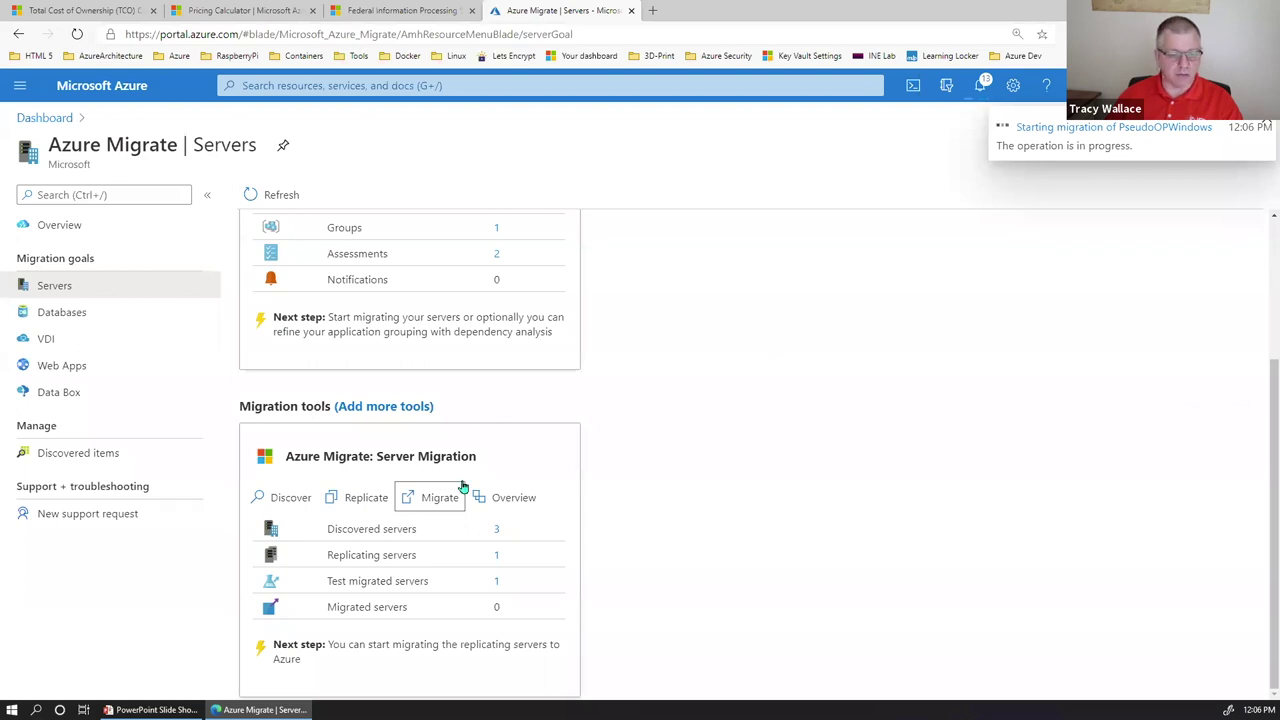
- Review the discovered servers reported by the Azure Migrate appliance and return to the Azure Migrate servers page
click(494, 532)
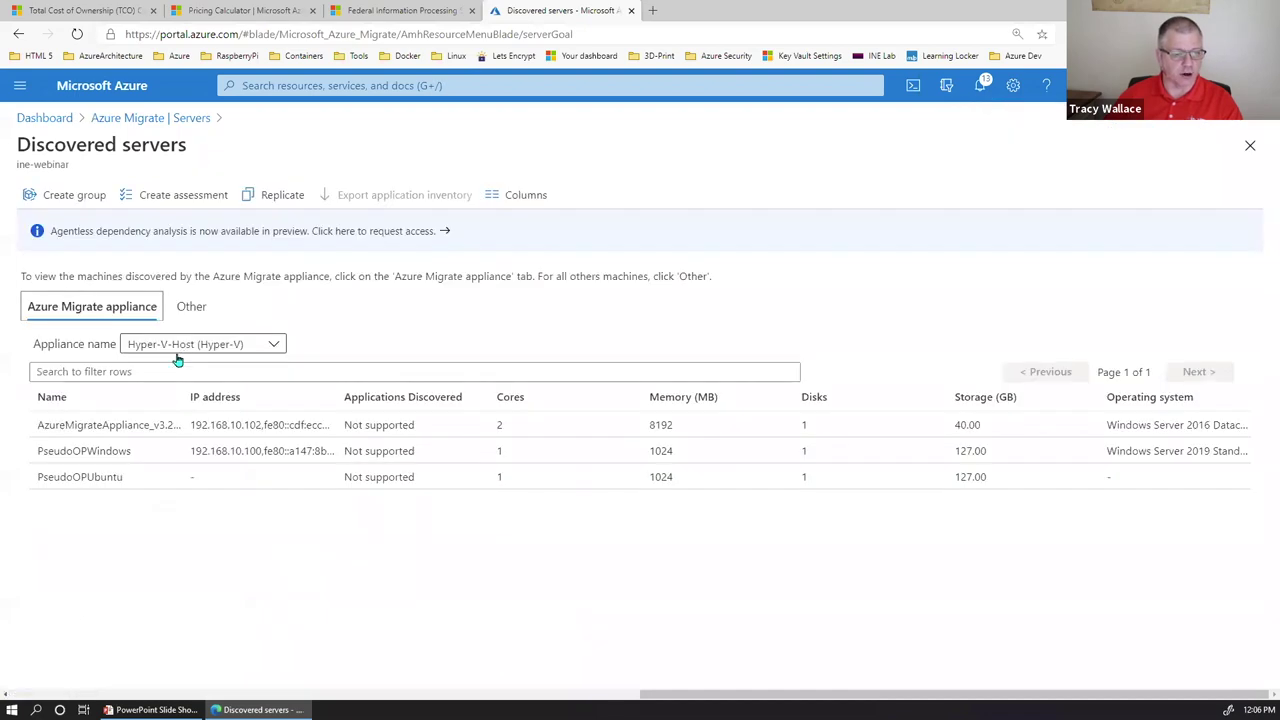
click(100, 450)
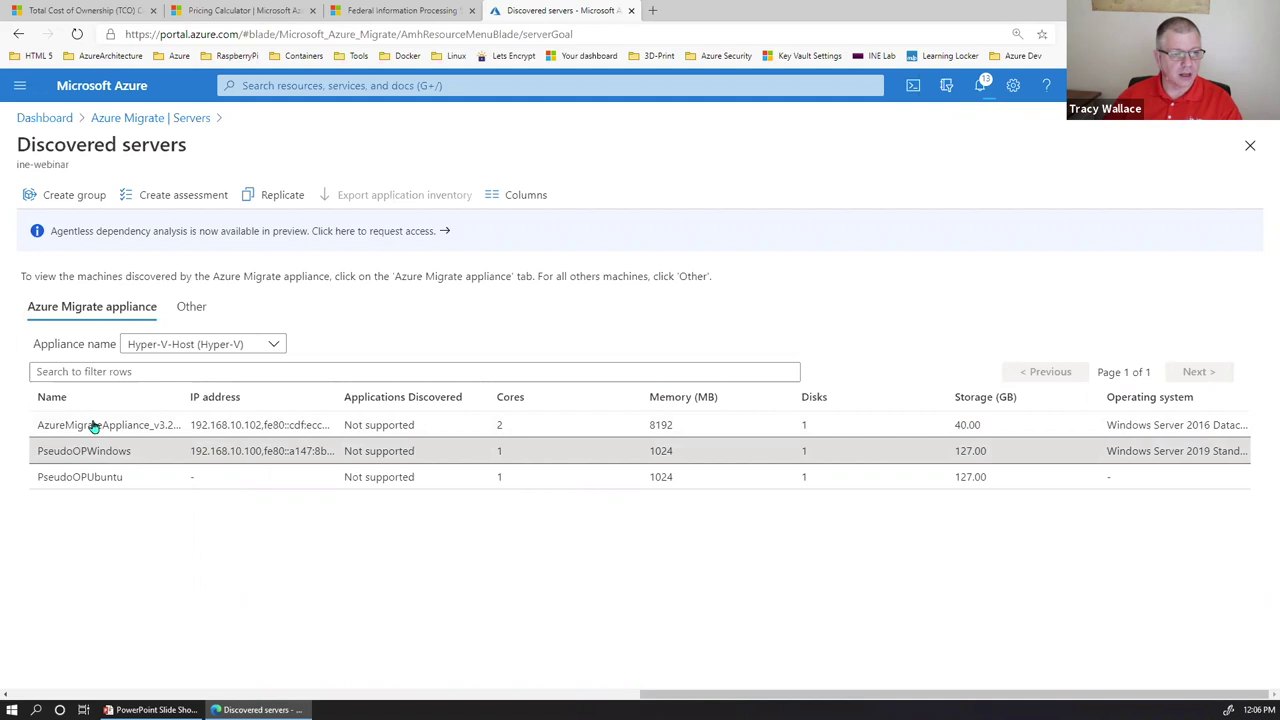
click(192, 118)
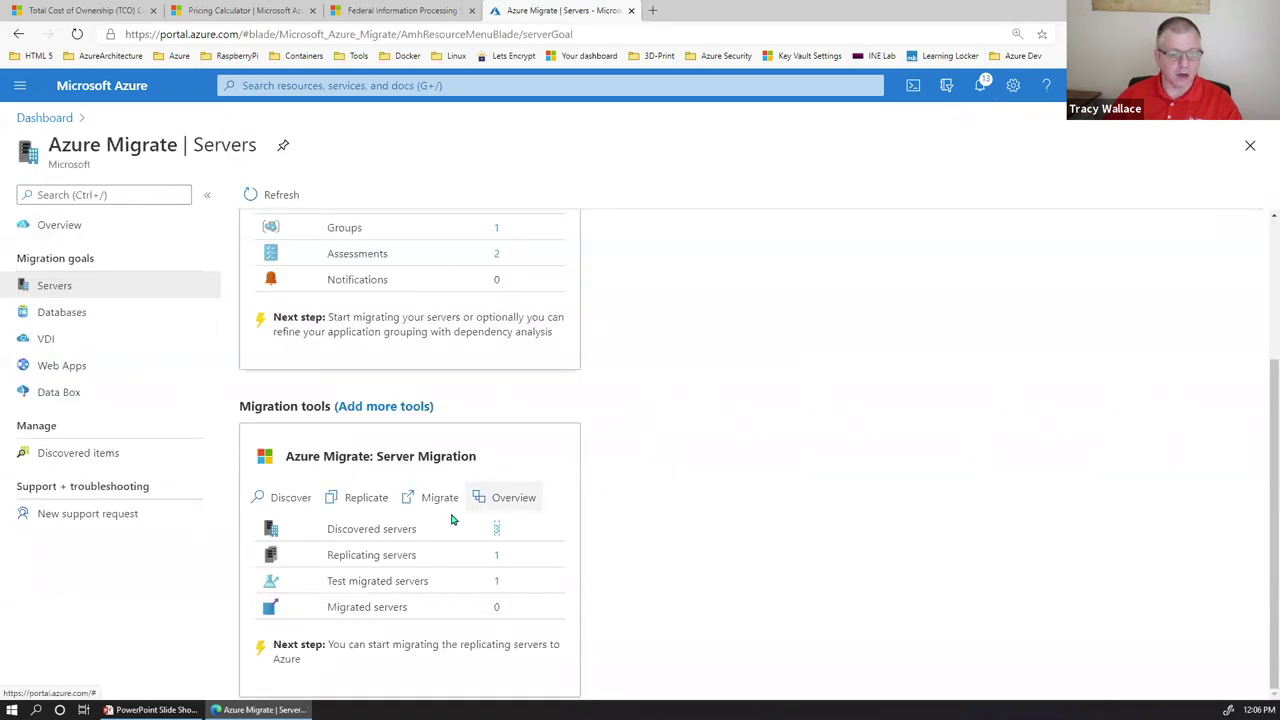
- Examine the Server Migration overview, the status of the healthy replicating machines and the PseudoOPWindows migration details
click(503, 498)
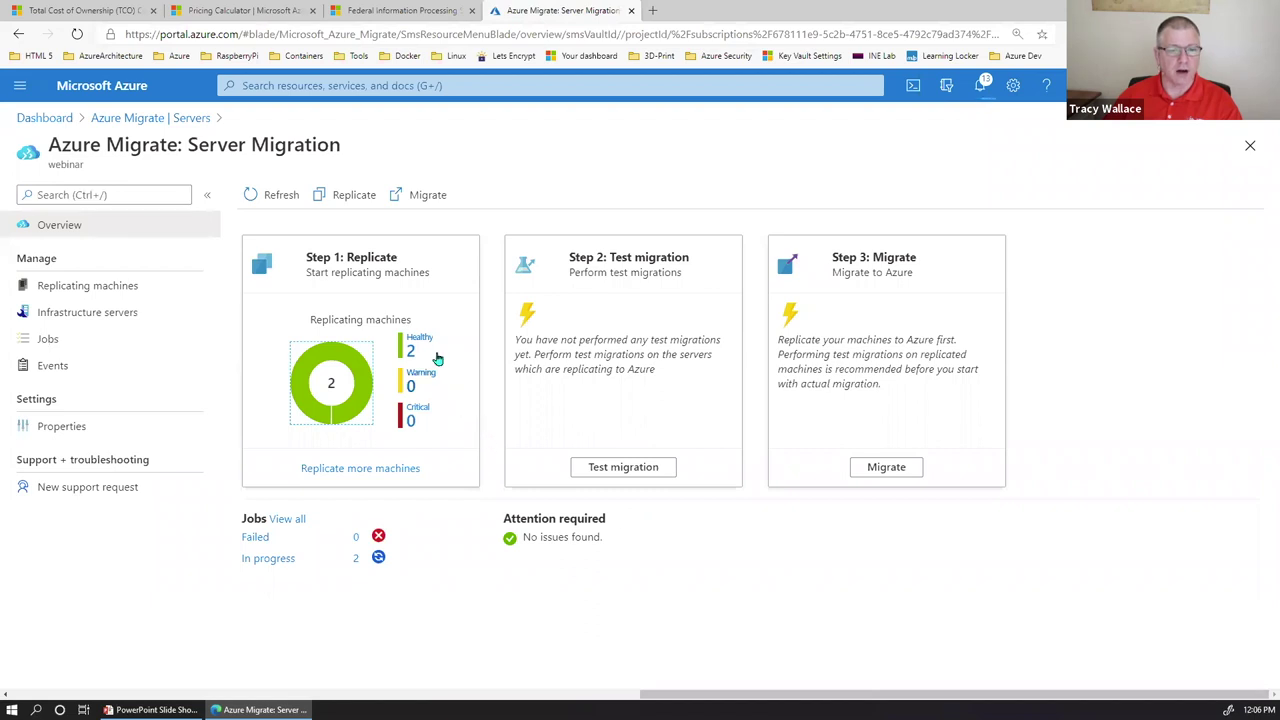
click(411, 351)
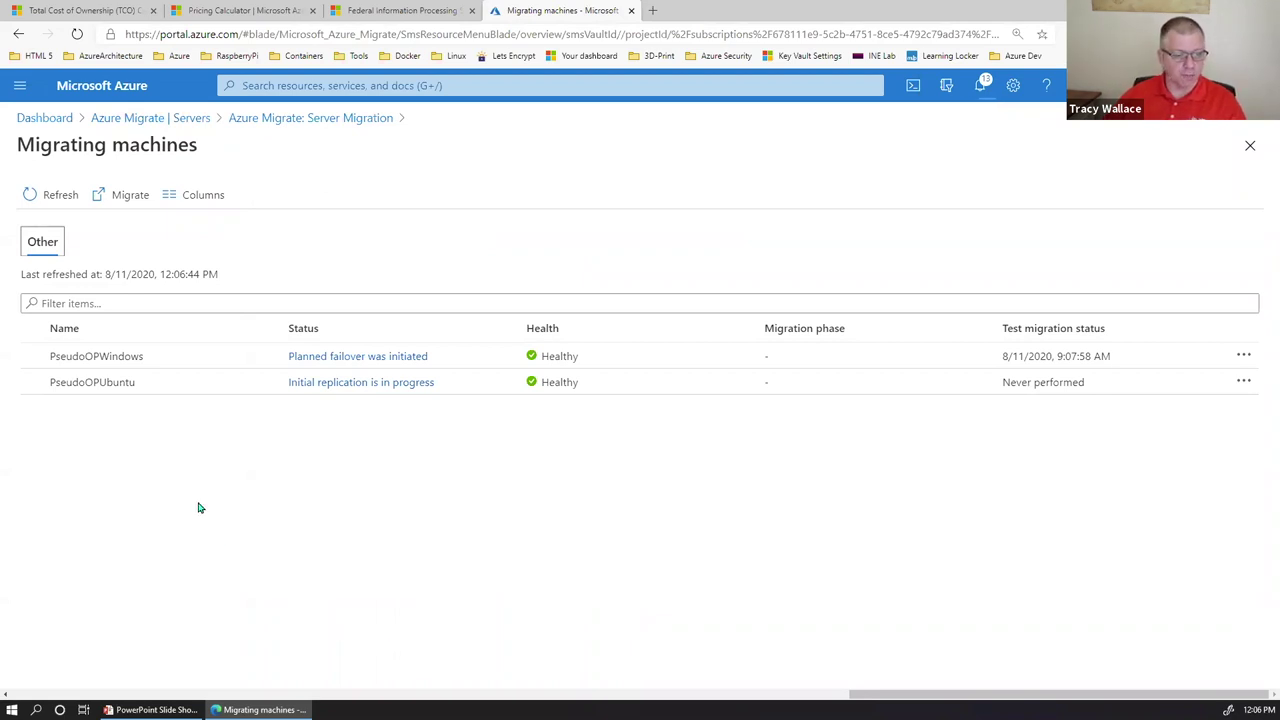
click(143, 357)
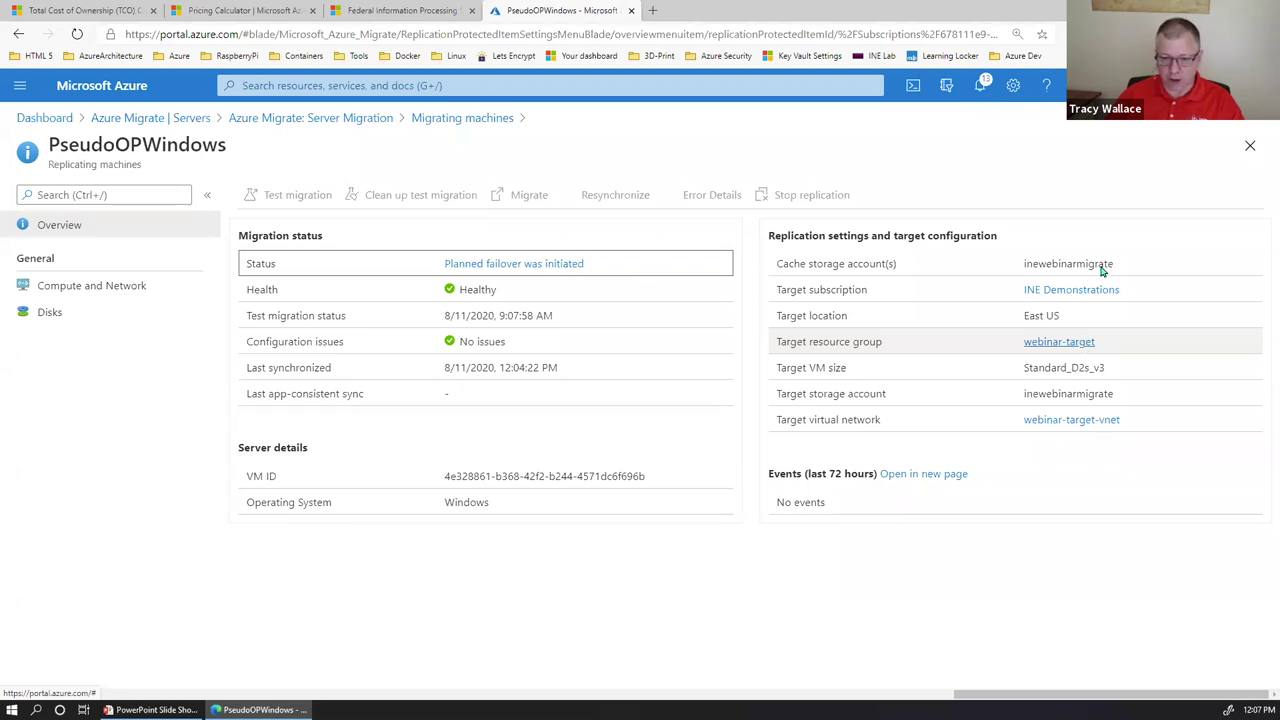
- Check the webinar-target resource group for migrated resources, and refresh the list of virtual machines to look for the migrated server
click(1061, 342)
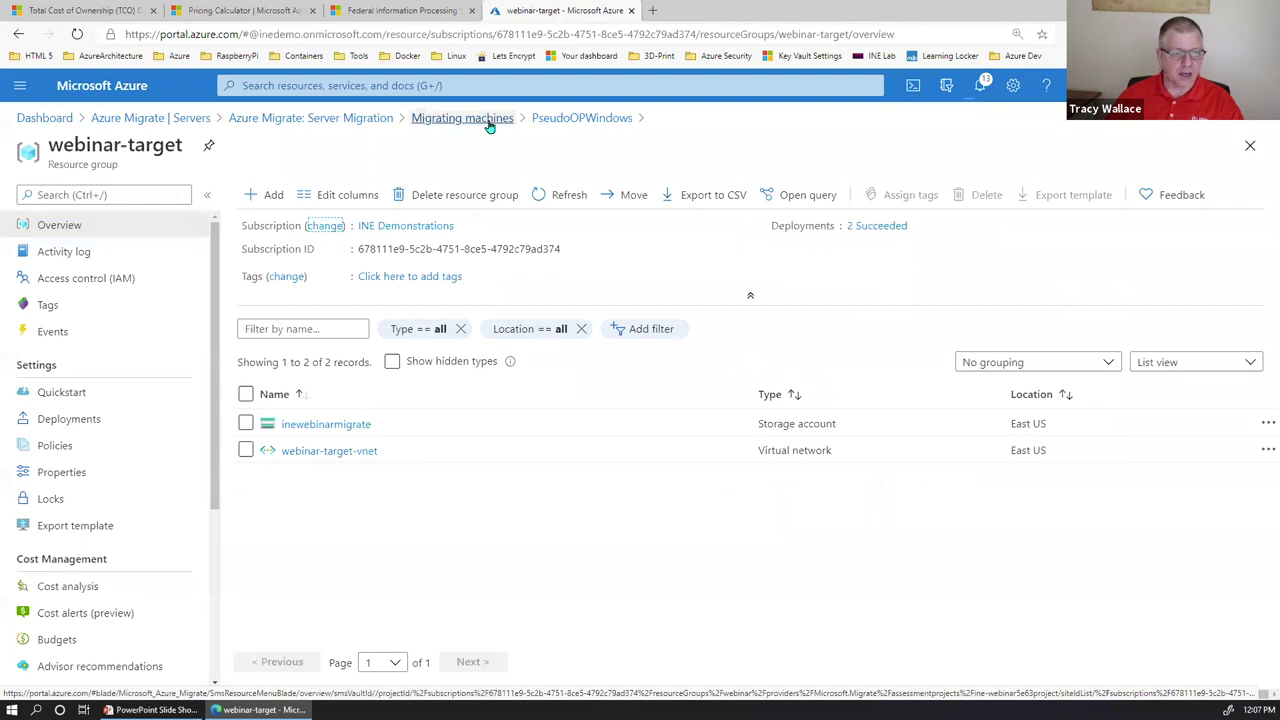
click(44, 118)
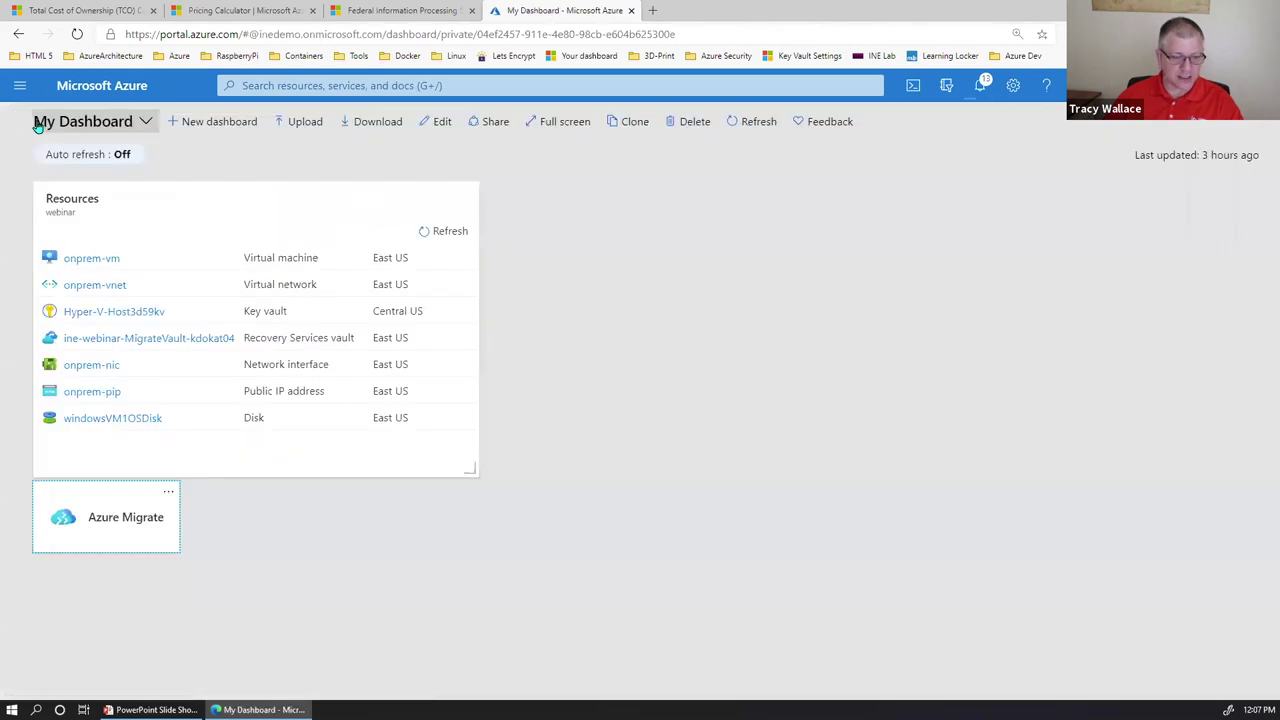
click(19, 85)
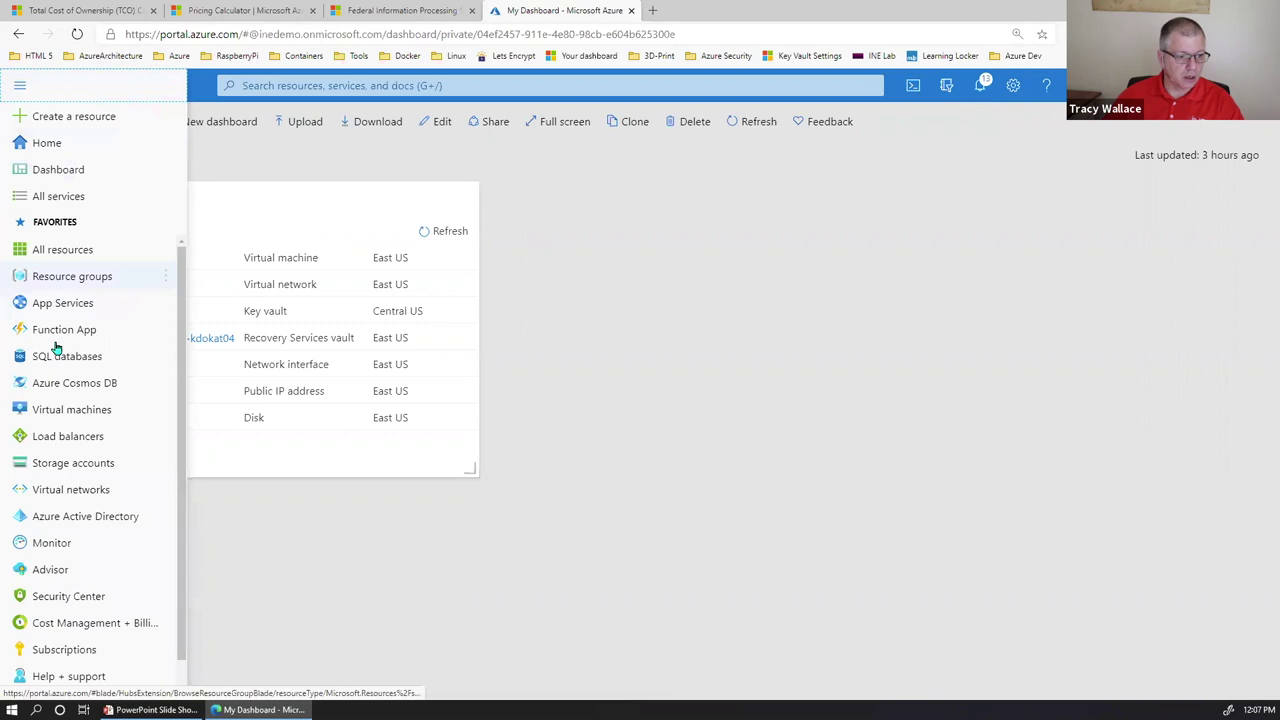
click(64, 412)
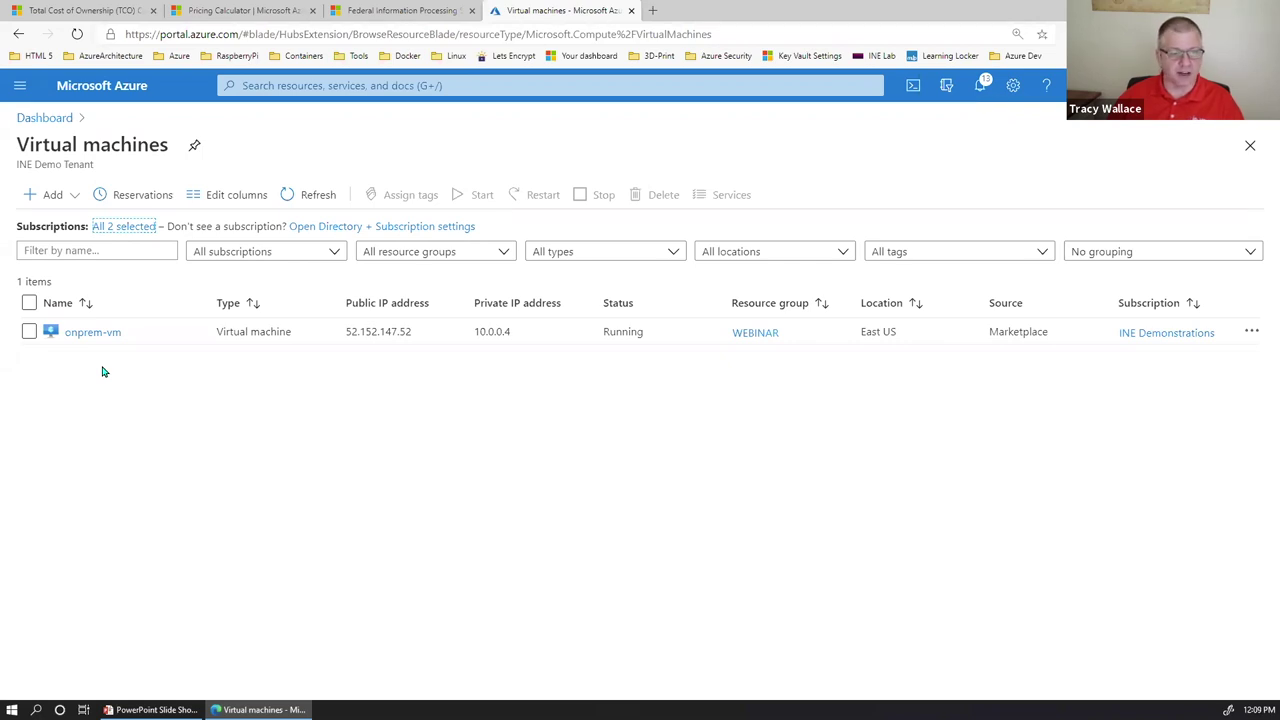
click(311, 195)
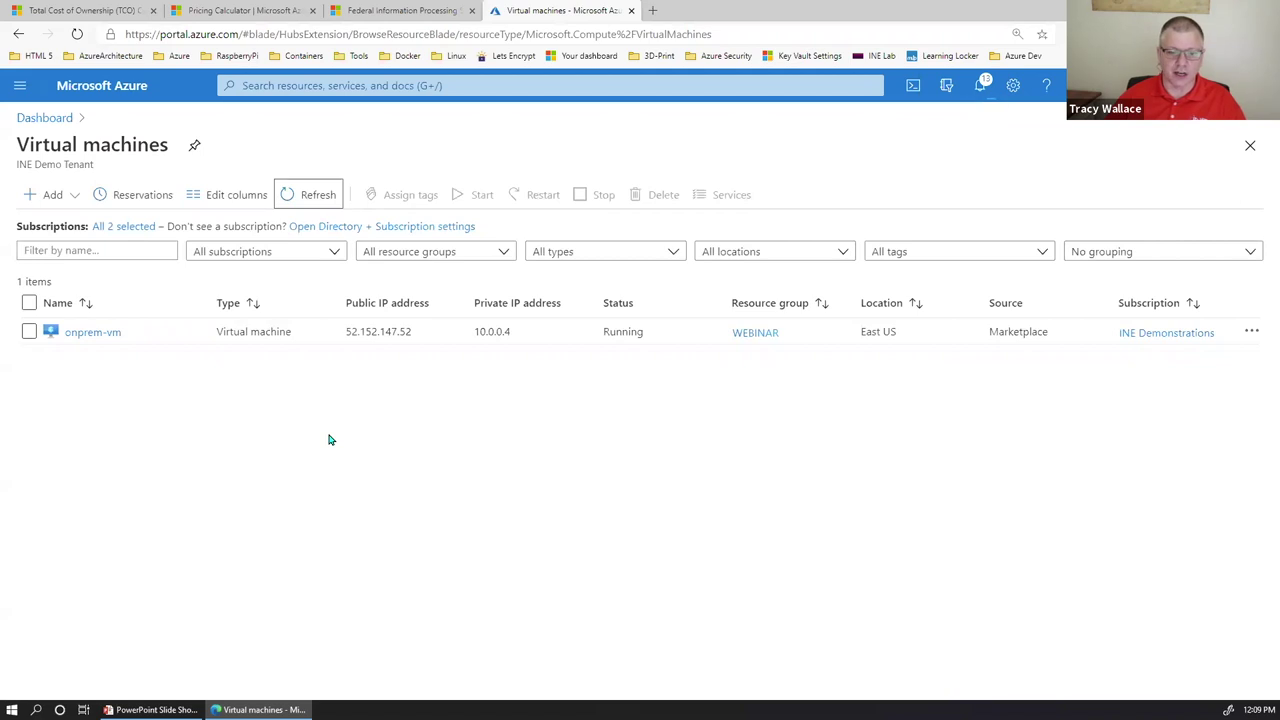
click(316, 197)
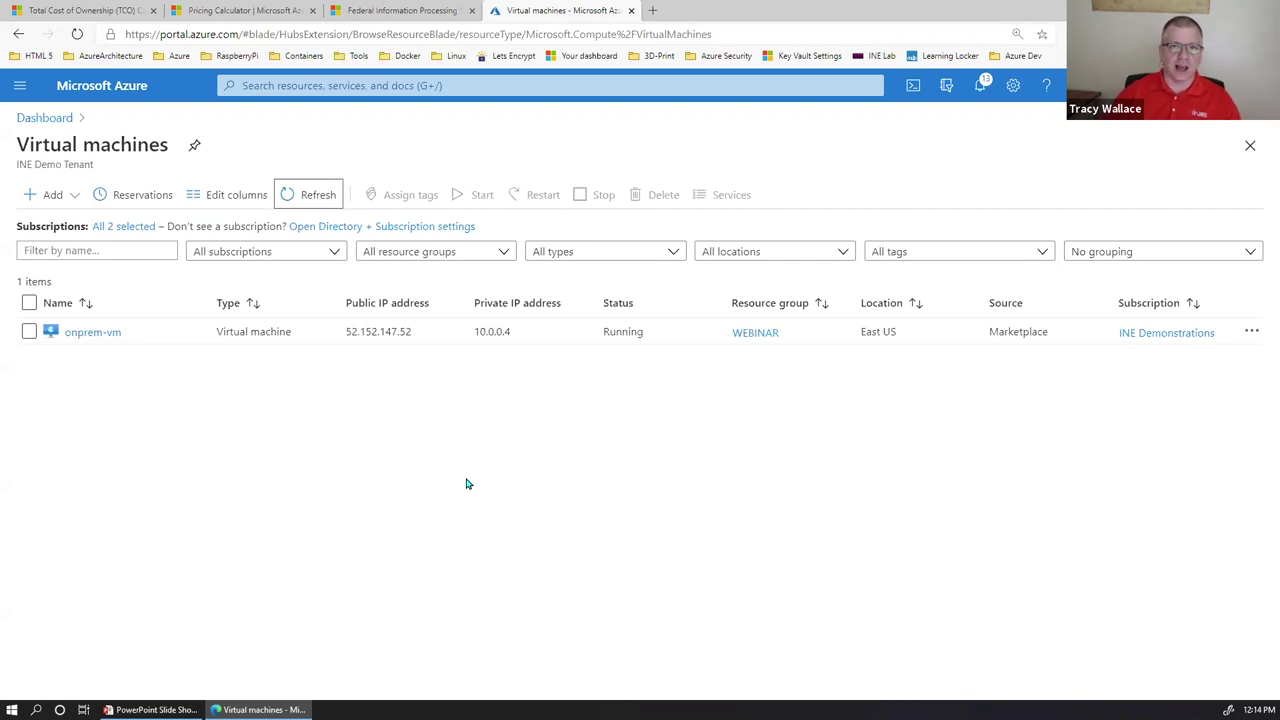
- Search the web for "azure public ip v6" in a new browser tab
click(653, 12)
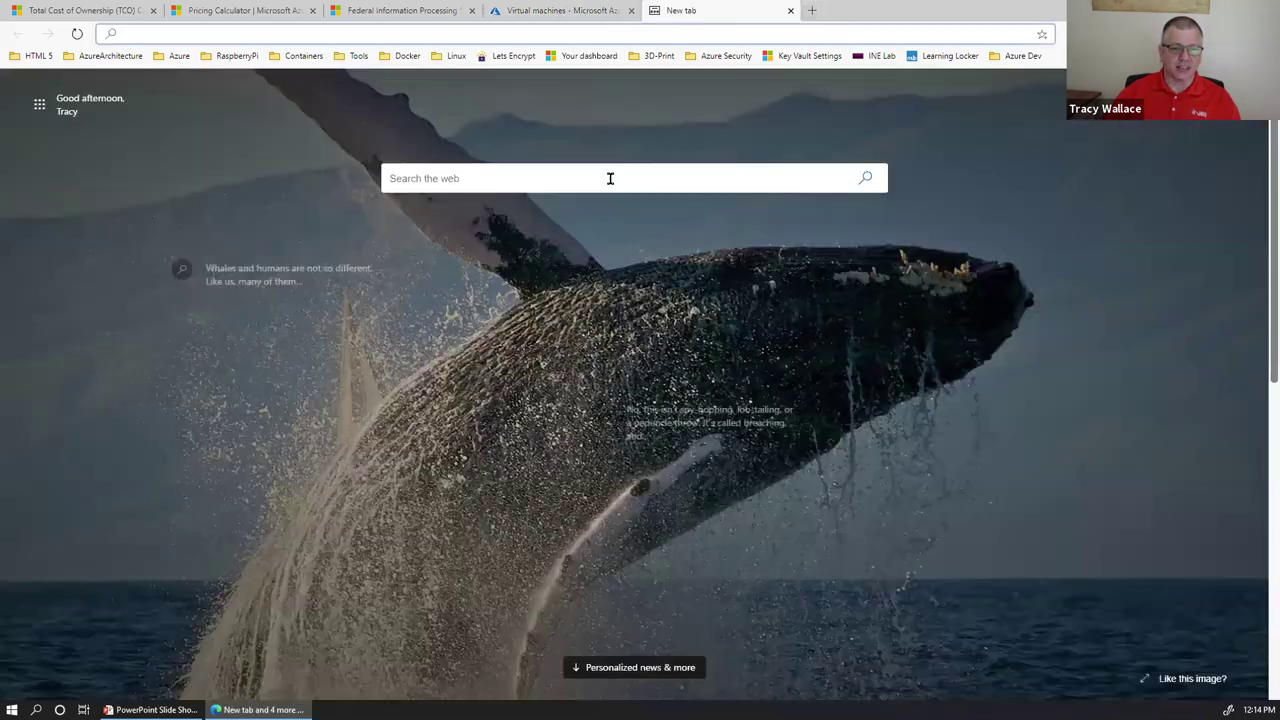
click(610, 178)
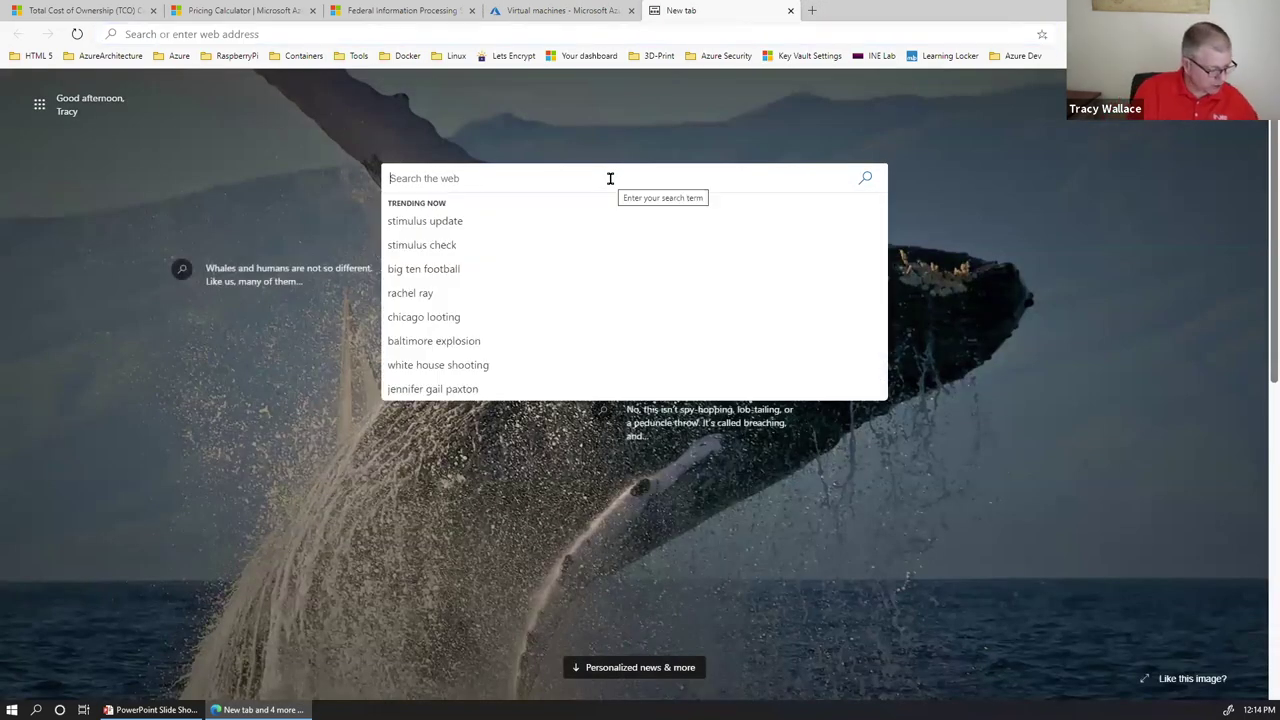
text(azure pu)
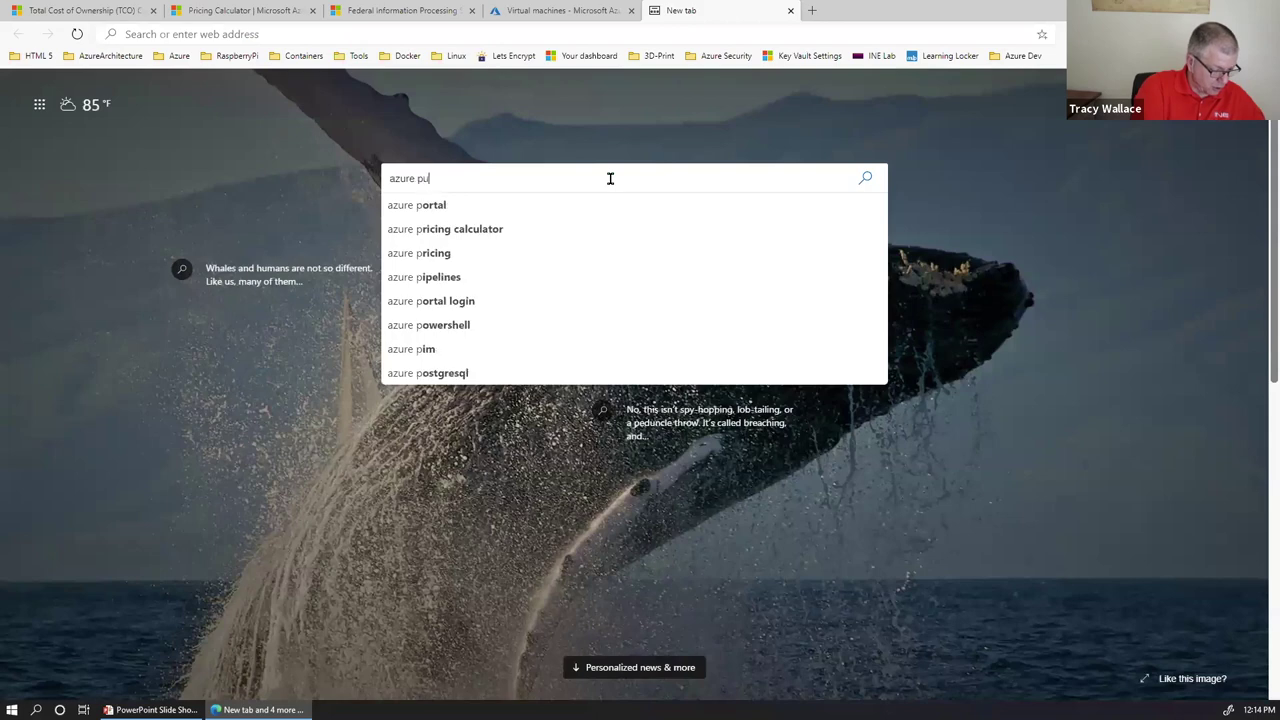
text(blic )
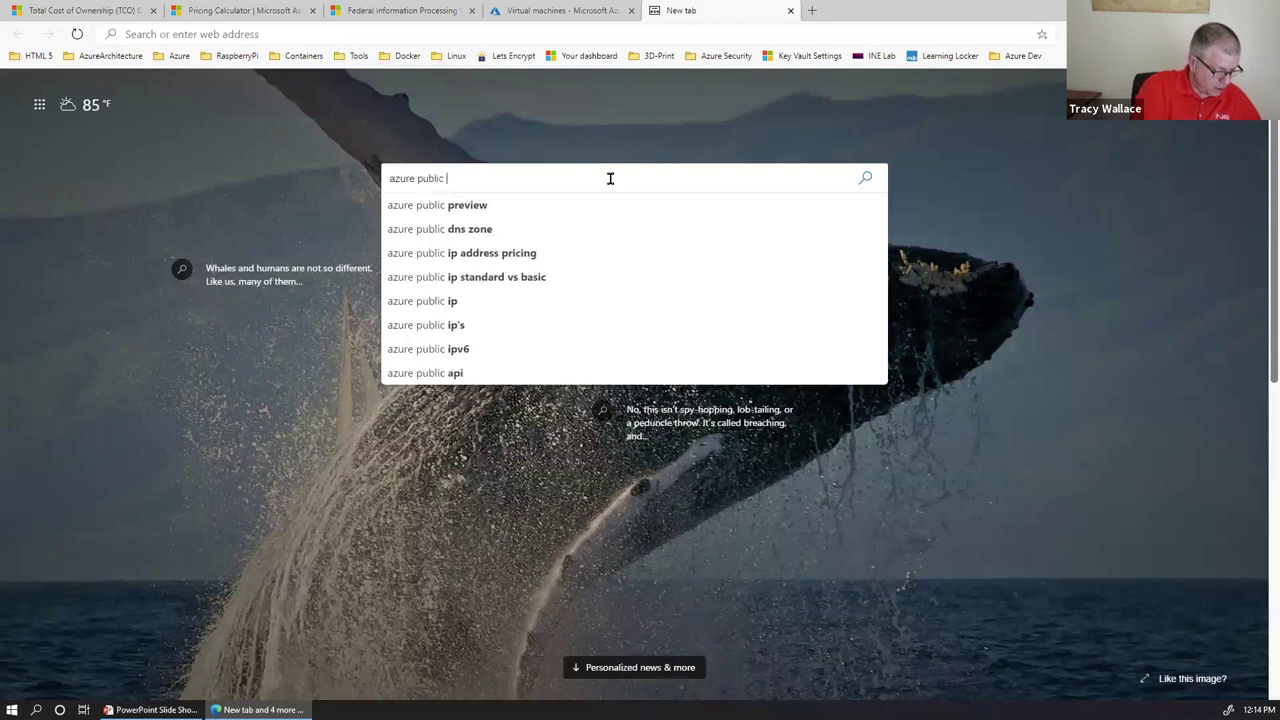
text(ip v6)
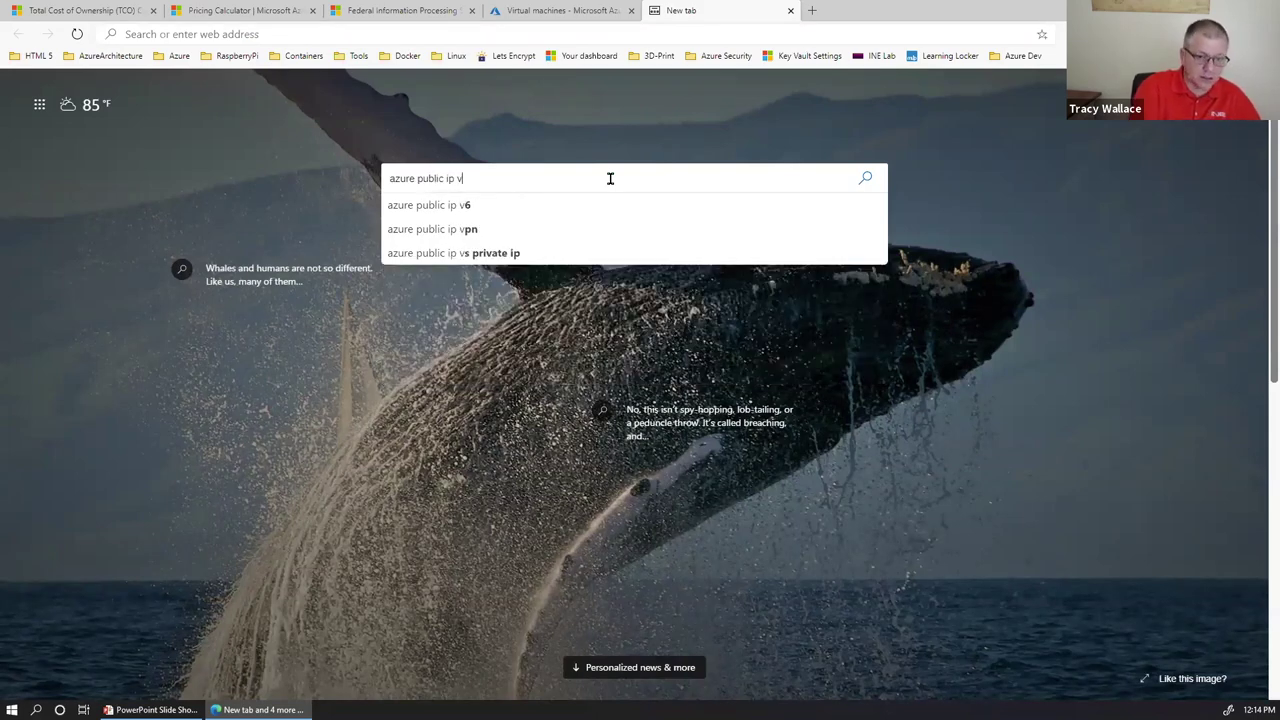
key(Return)
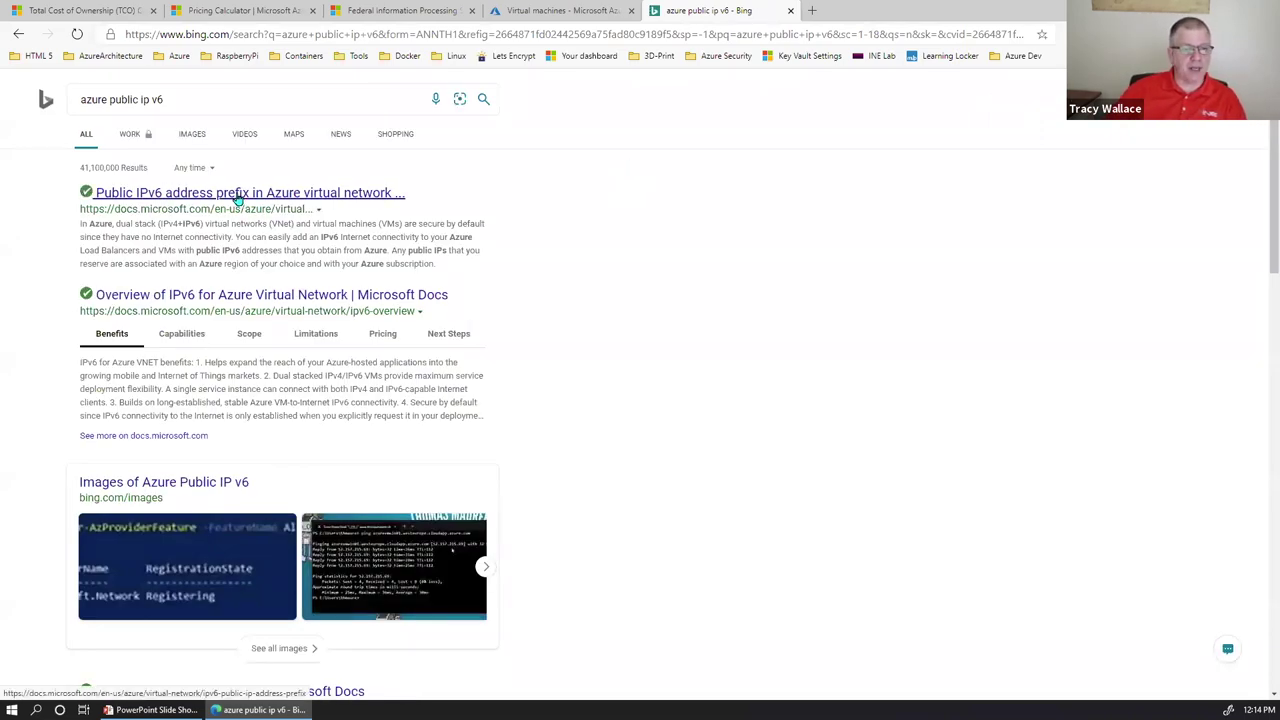
- Open the Azure Virtual Network IPv6 overview and the public IPv6 address prefix article in separate tabs, and read the overview's introduction
right_click(253, 298)
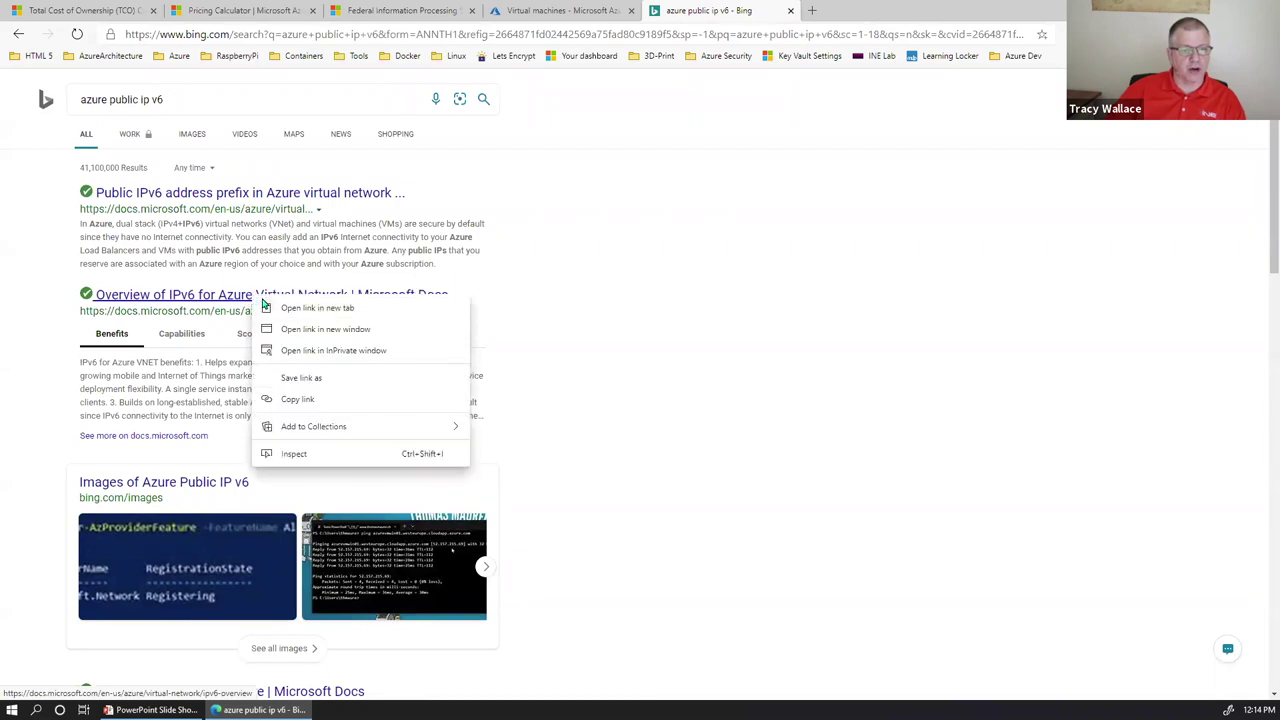
click(286, 306)
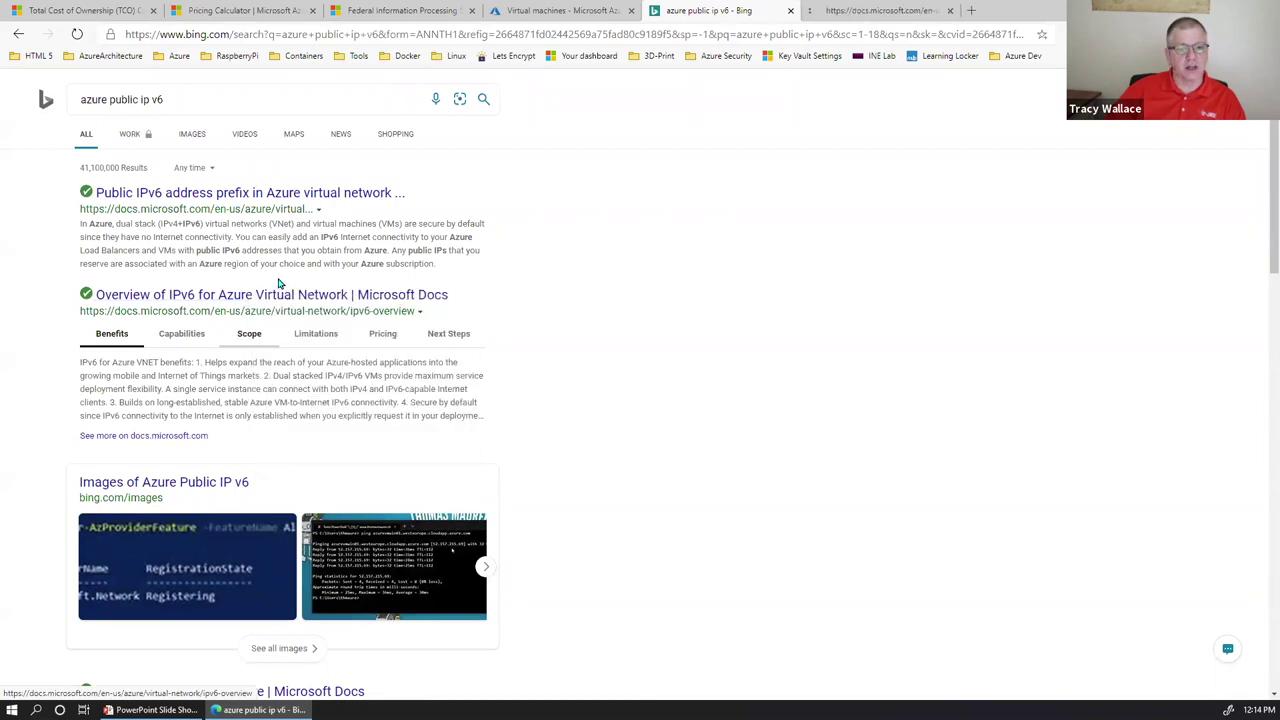
right_click(270, 205)
click(318, 211)
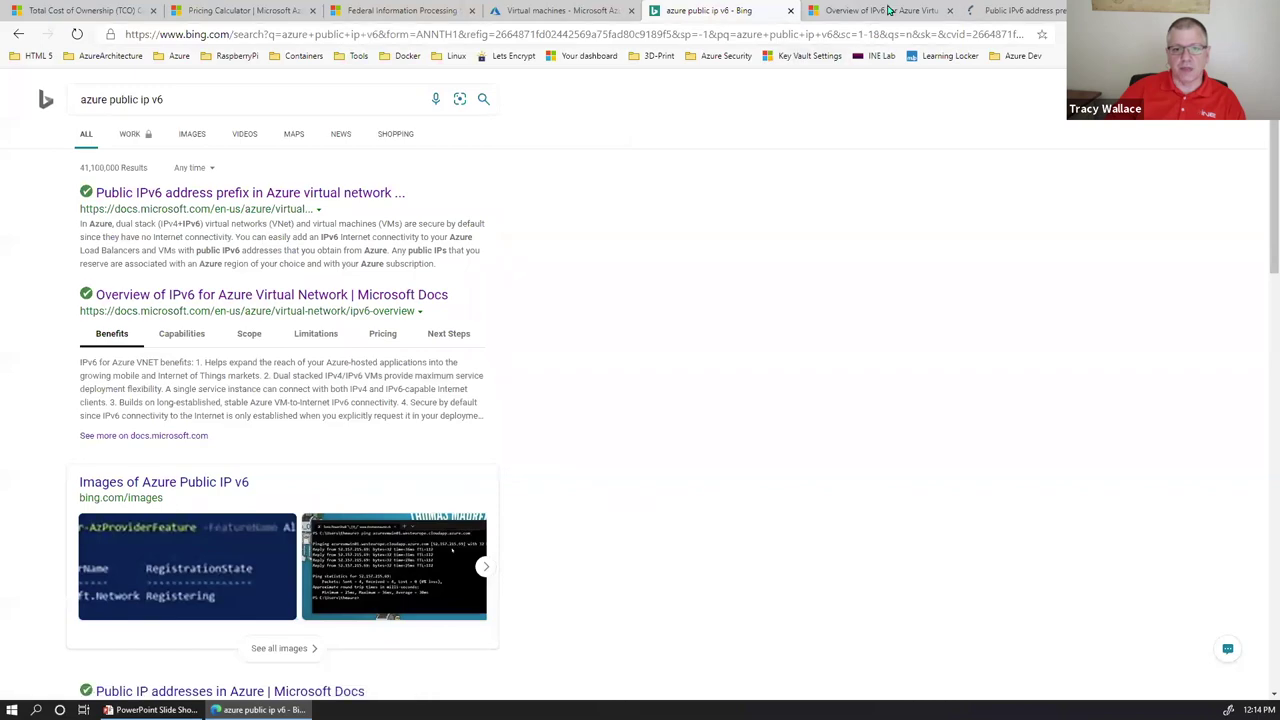
click(886, 12)
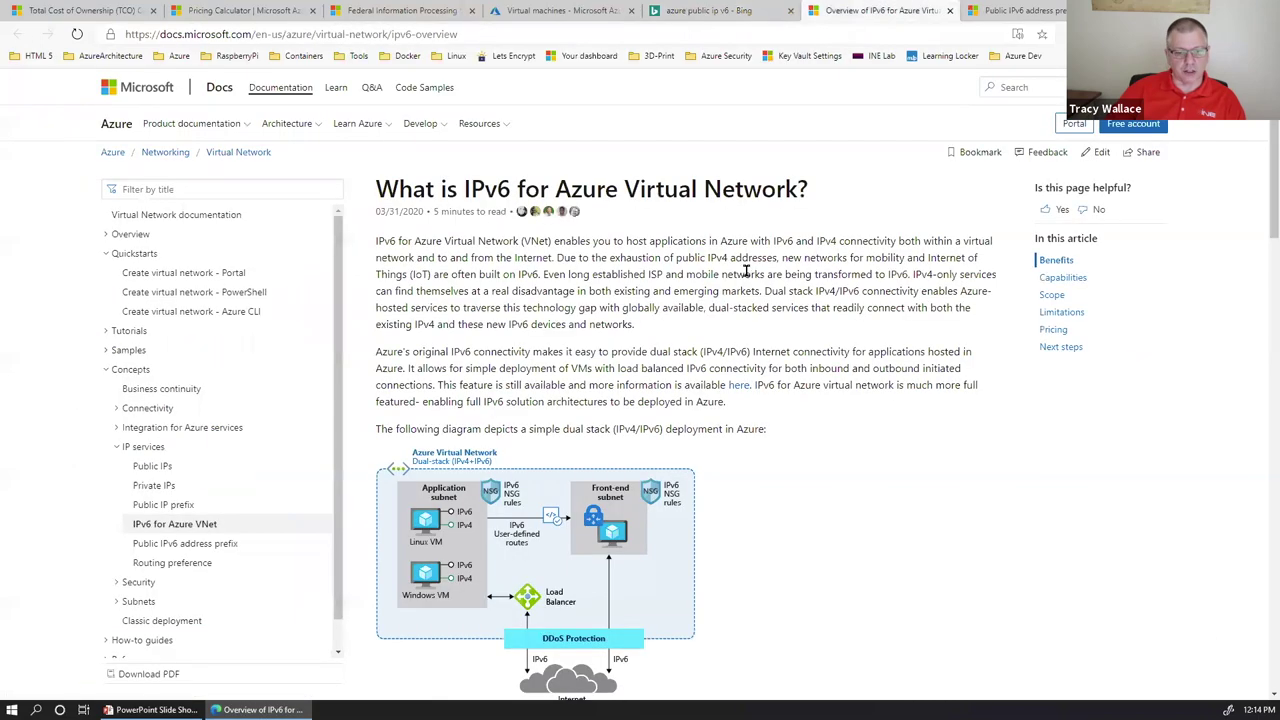
scroll(588, 272, down, 1)
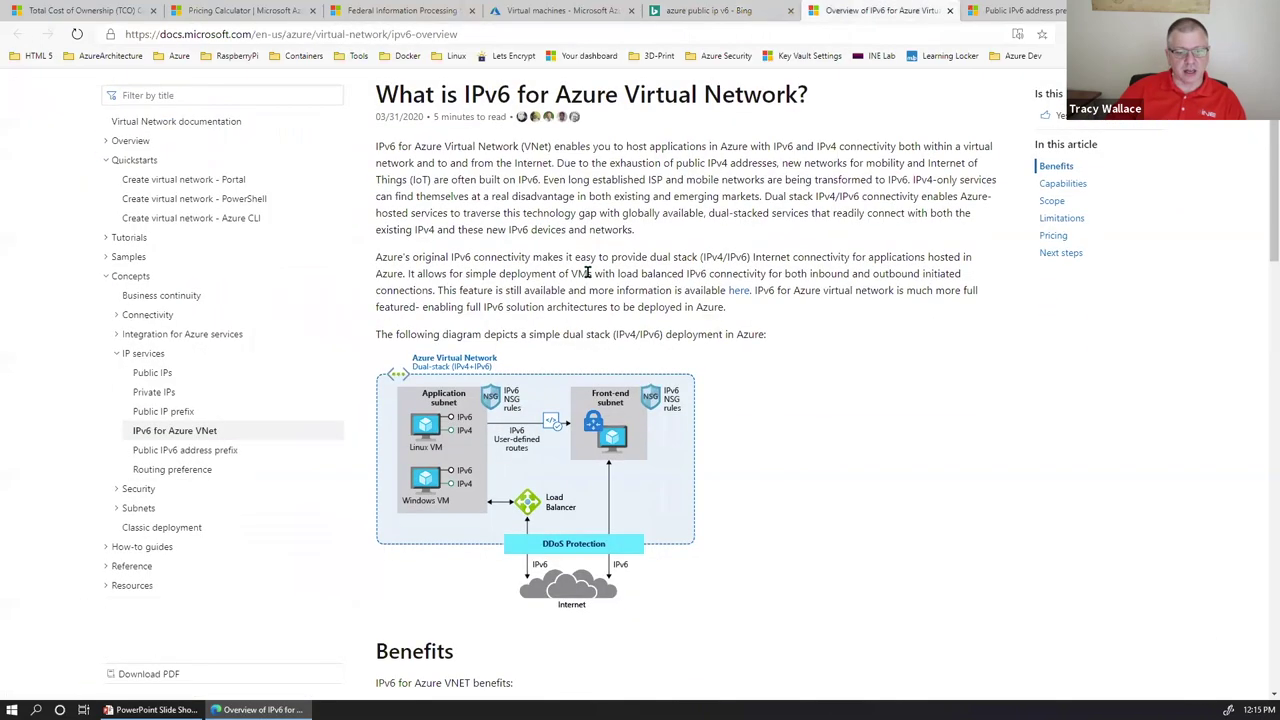